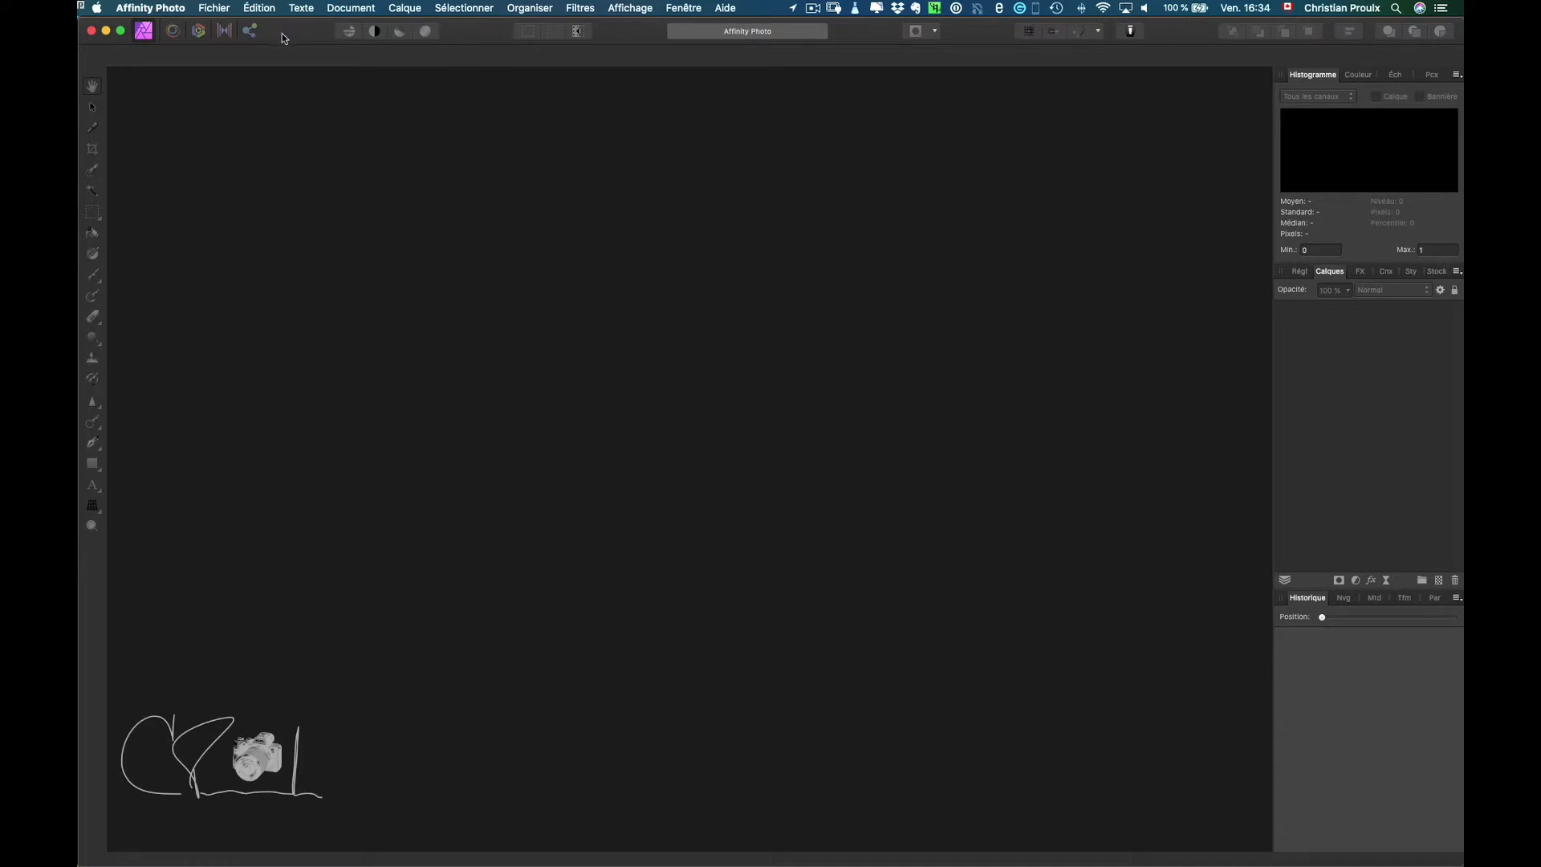
# Open the recent RAW photo _DSC8745.ARW for development
pyautogui.click(218, 10)
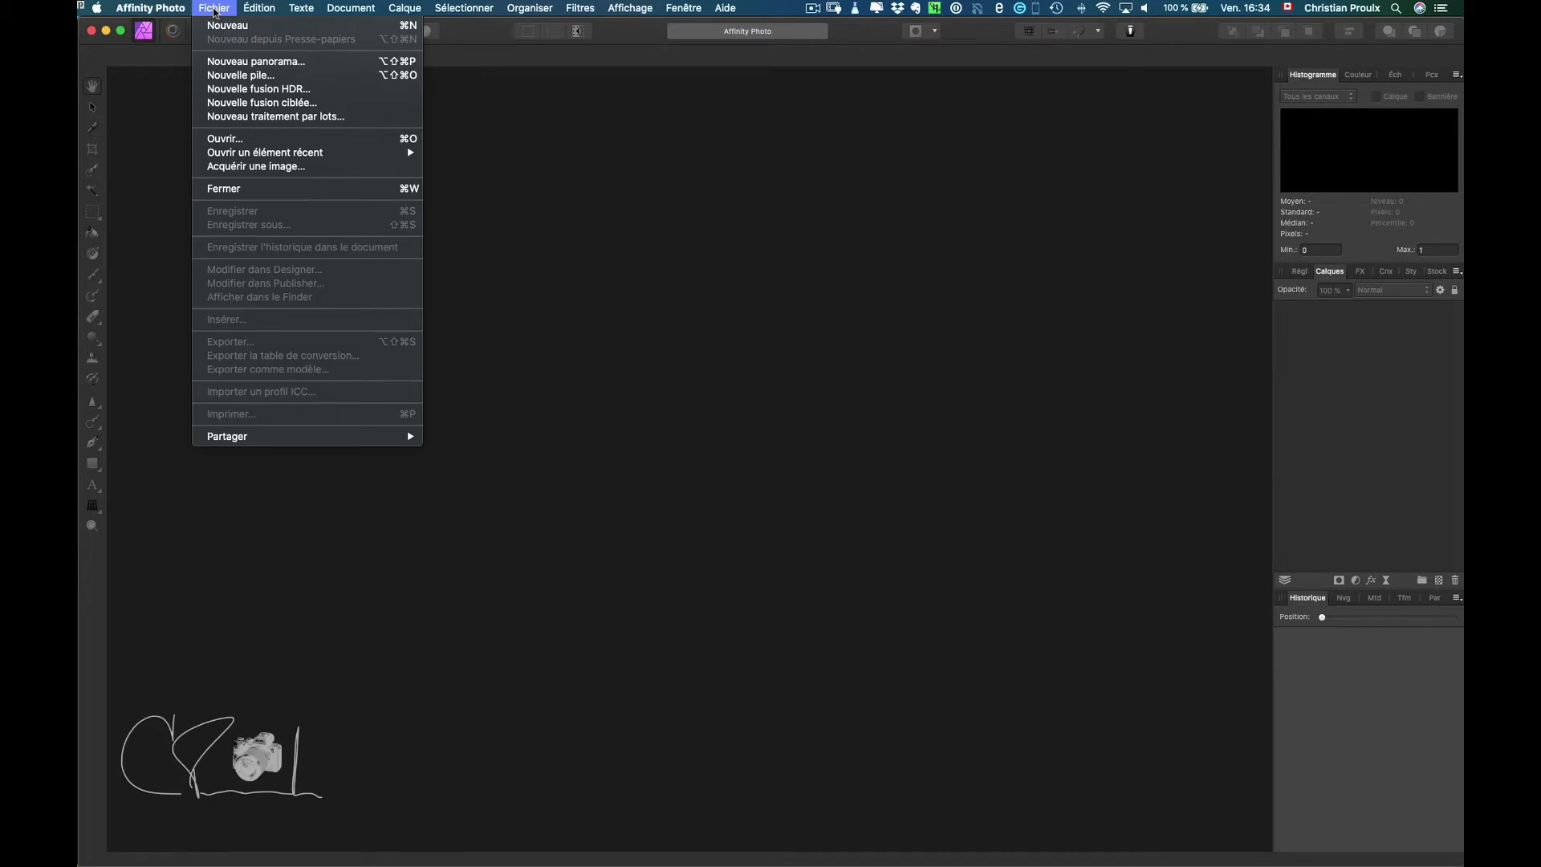
pyautogui.moveTo(256, 156)
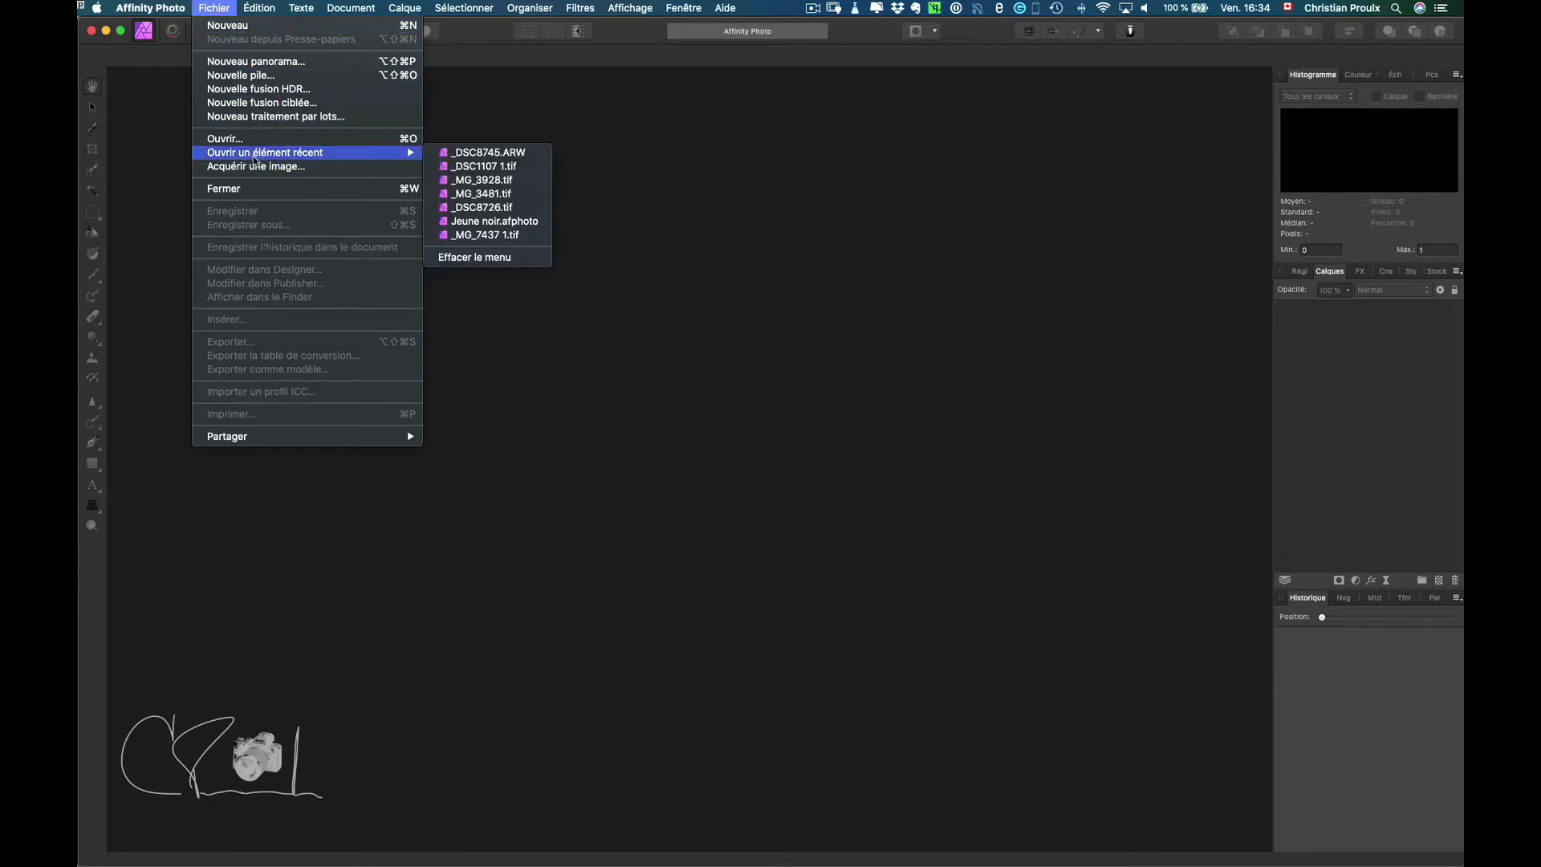
pyautogui.click(537, 154)
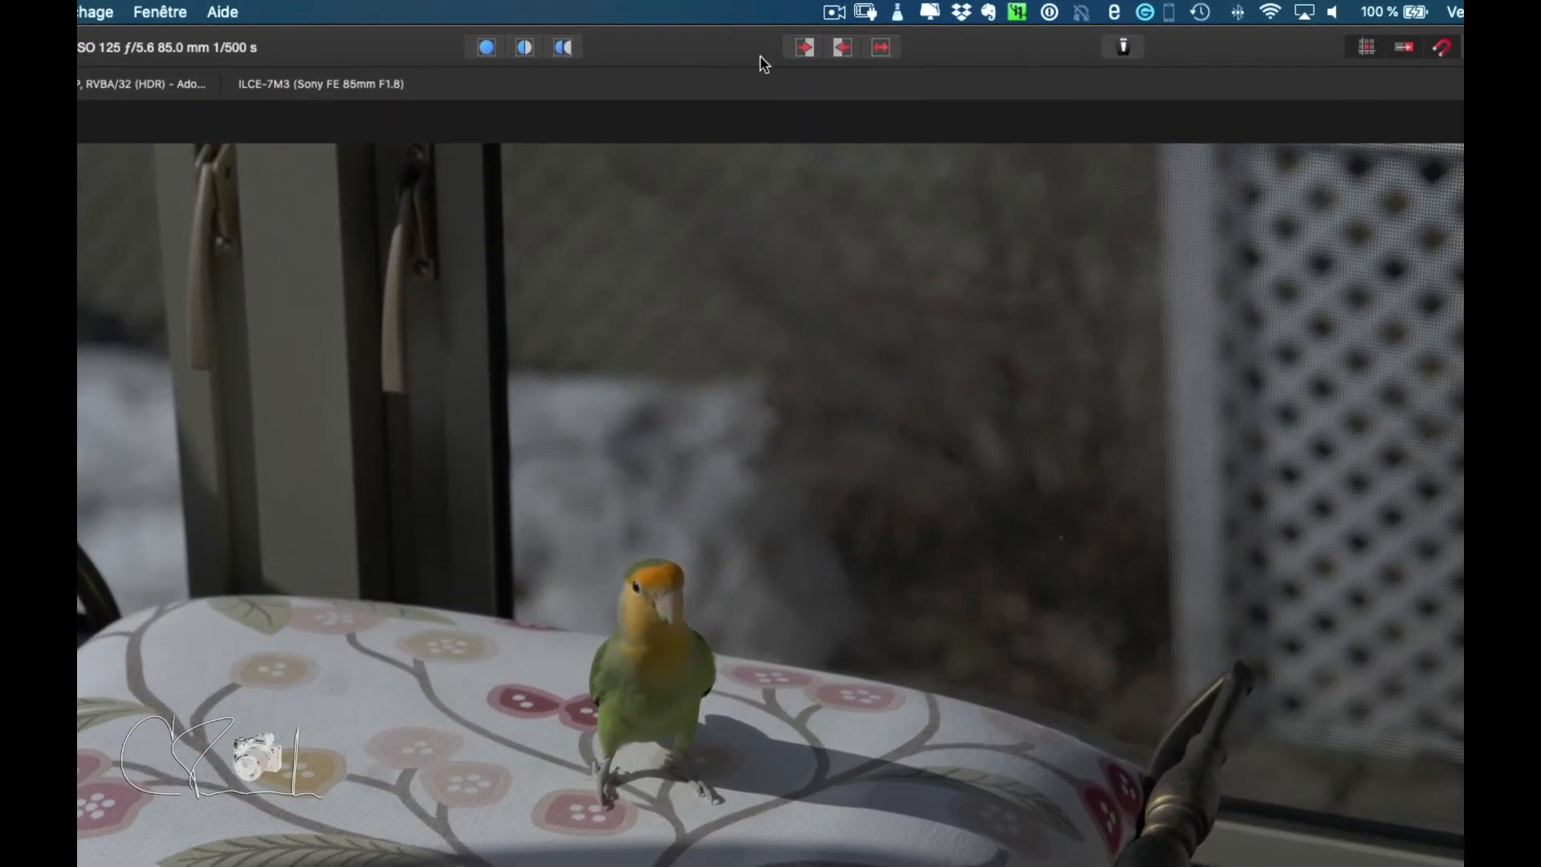
# Compare the photo before and after in split view with a shifted divider and in mirrored view, then return to the single view
pyautogui.click(487, 48)
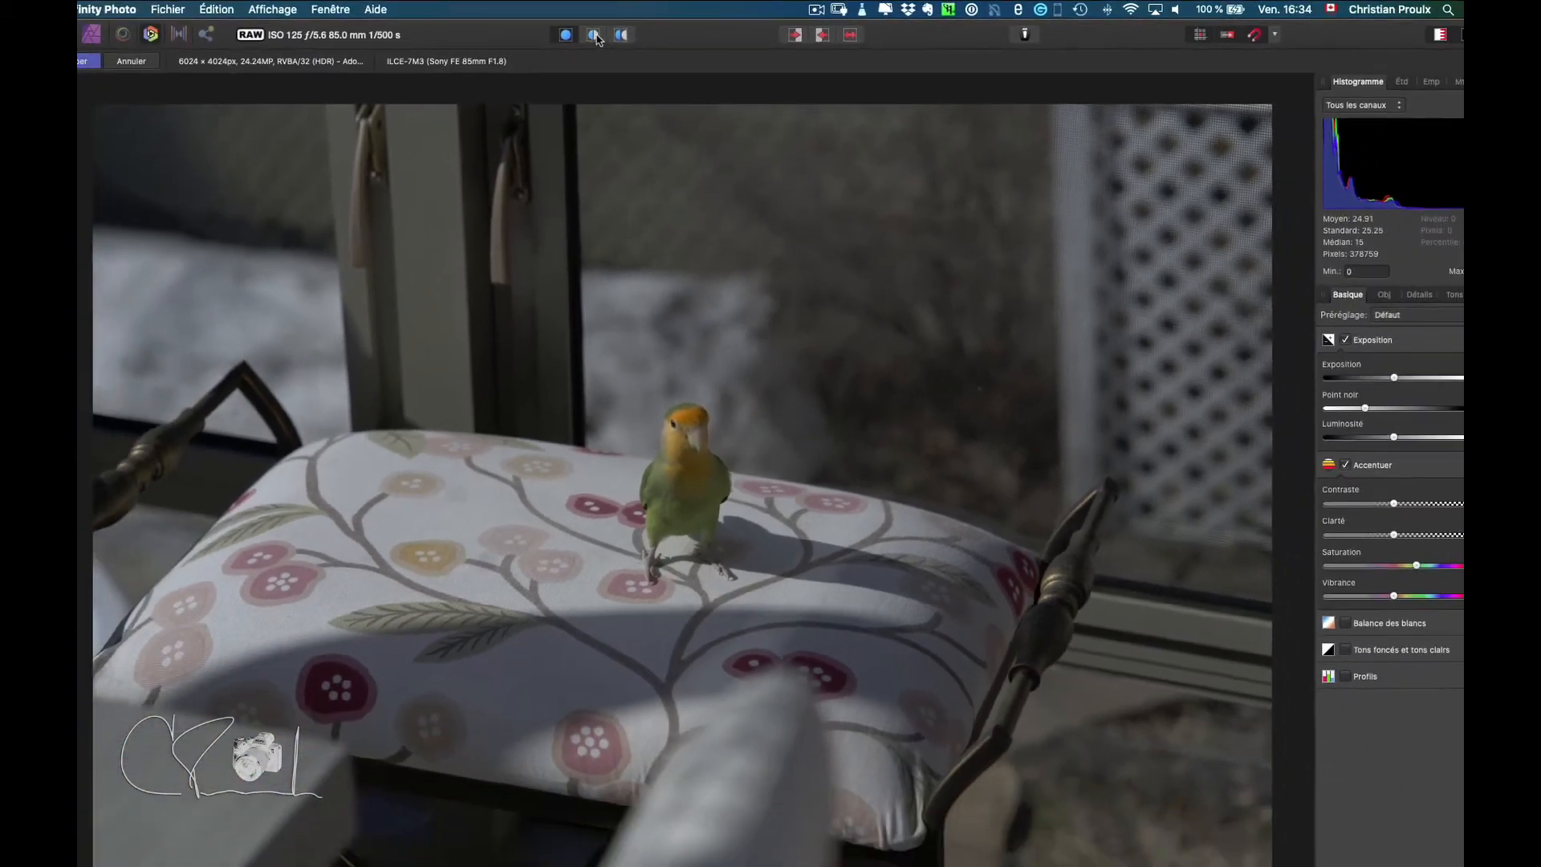
pyautogui.click(537, 46)
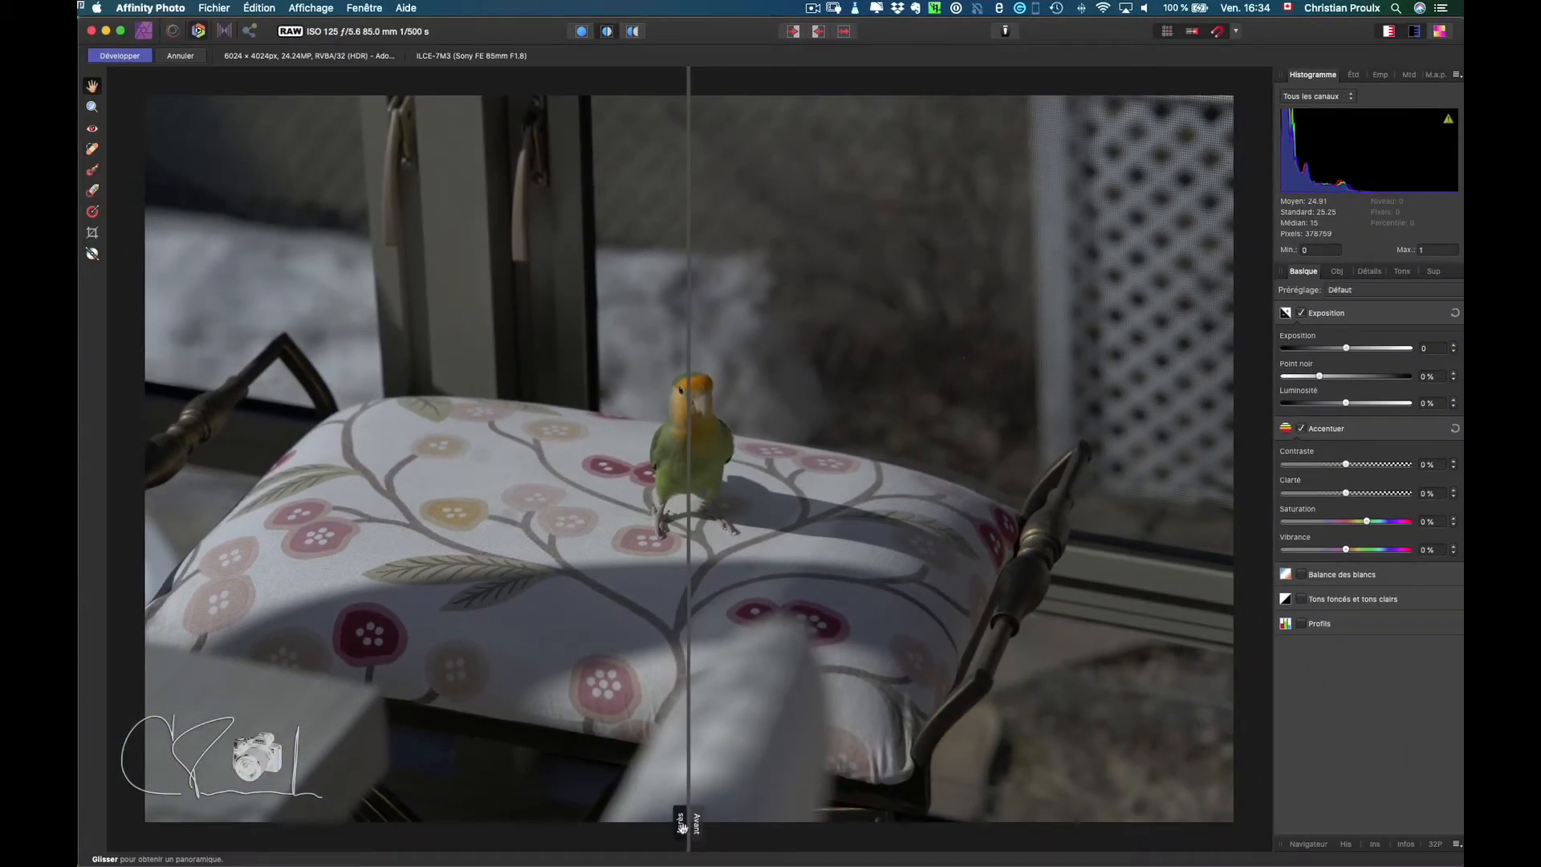
pyautogui.moveTo(681, 827); pyautogui.dragTo(743, 820)
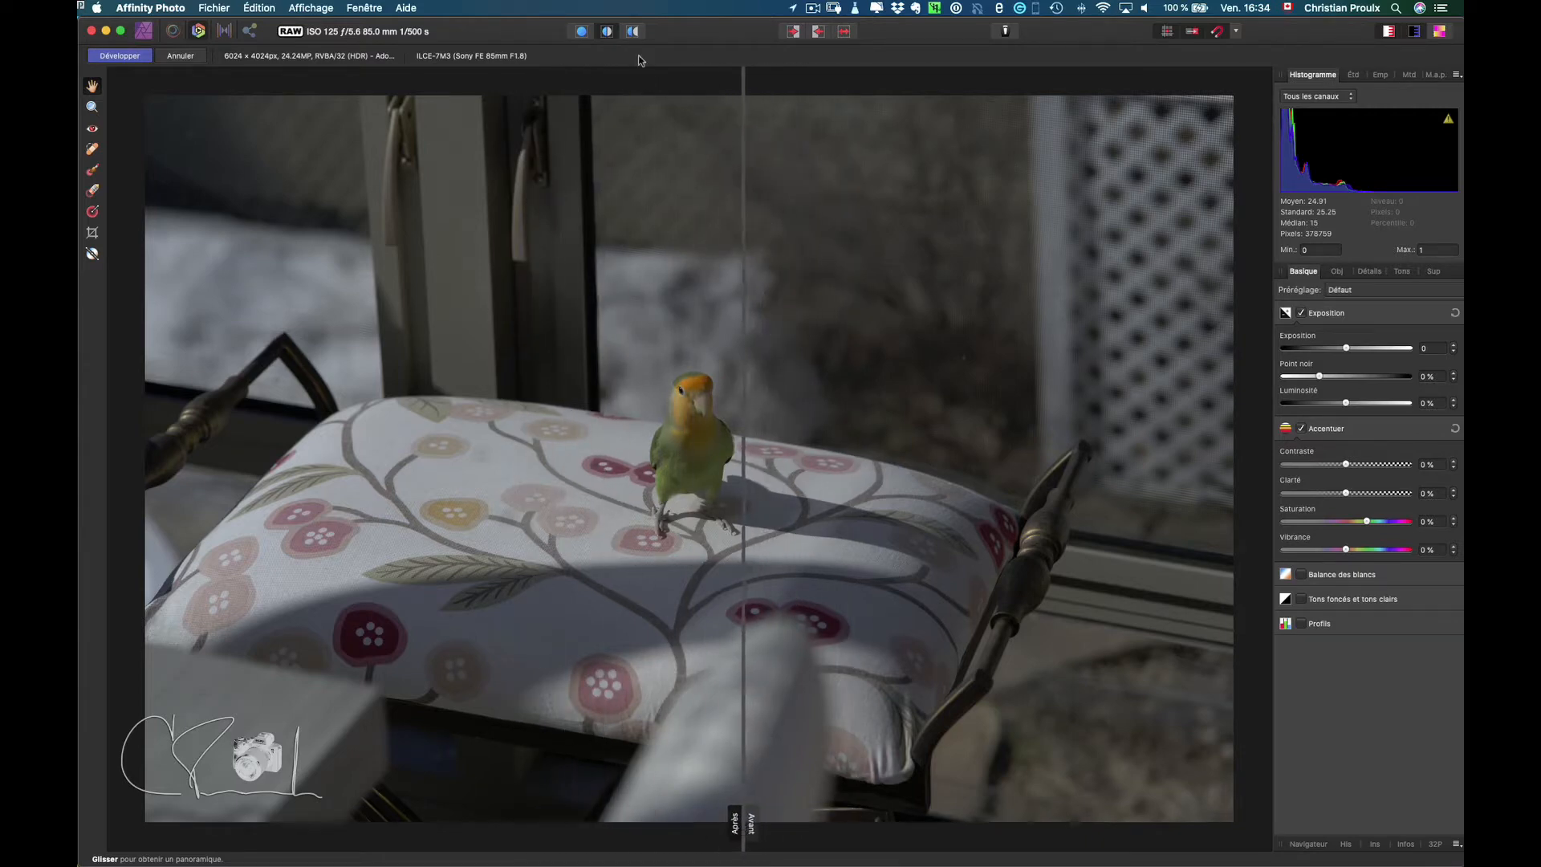
pyautogui.click(632, 32)
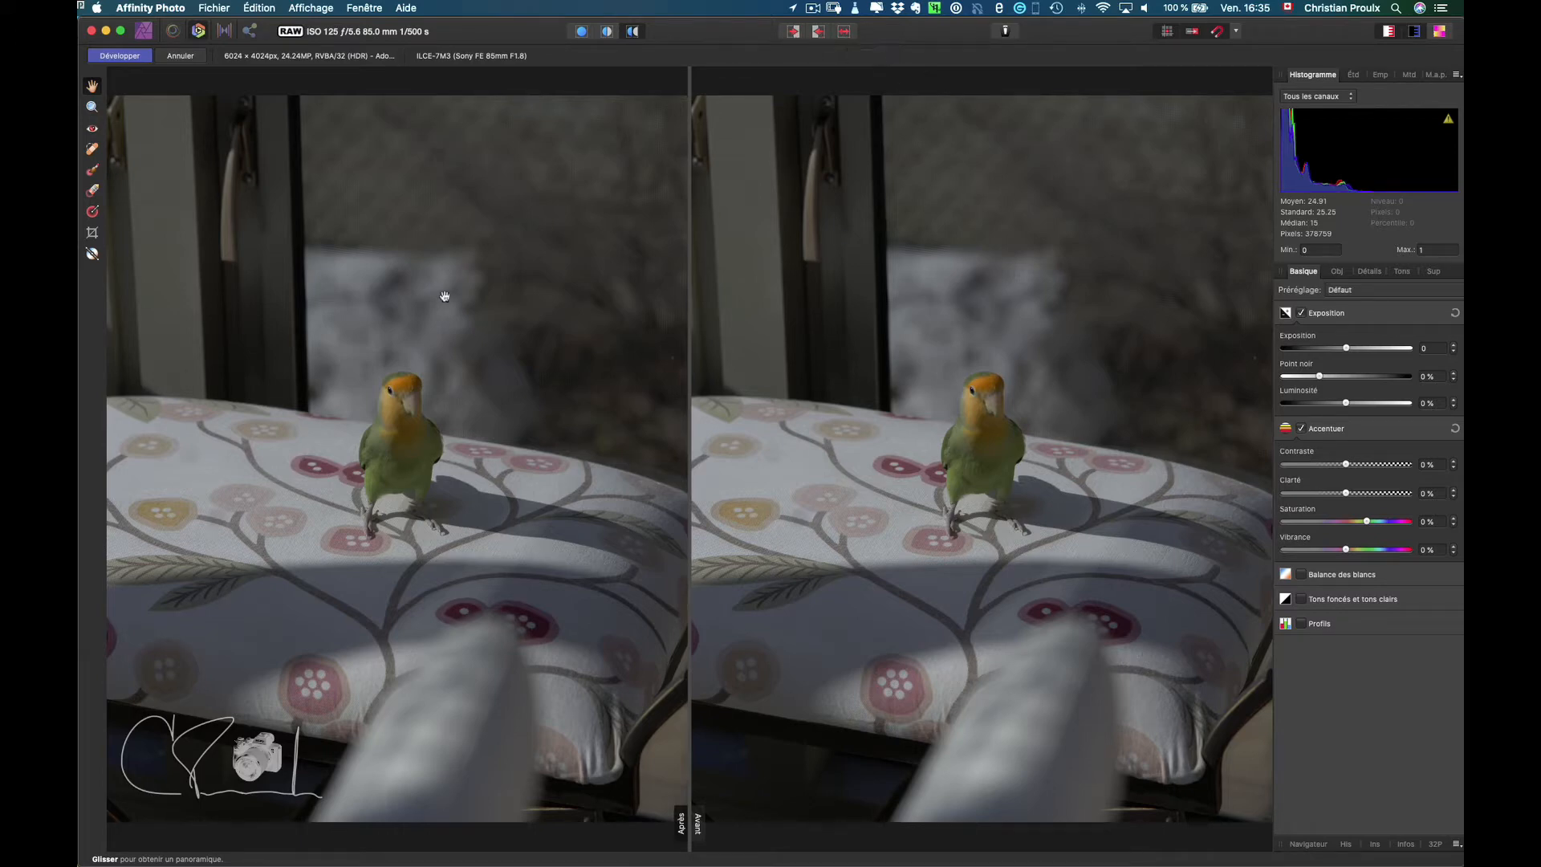
pyautogui.click(581, 32)
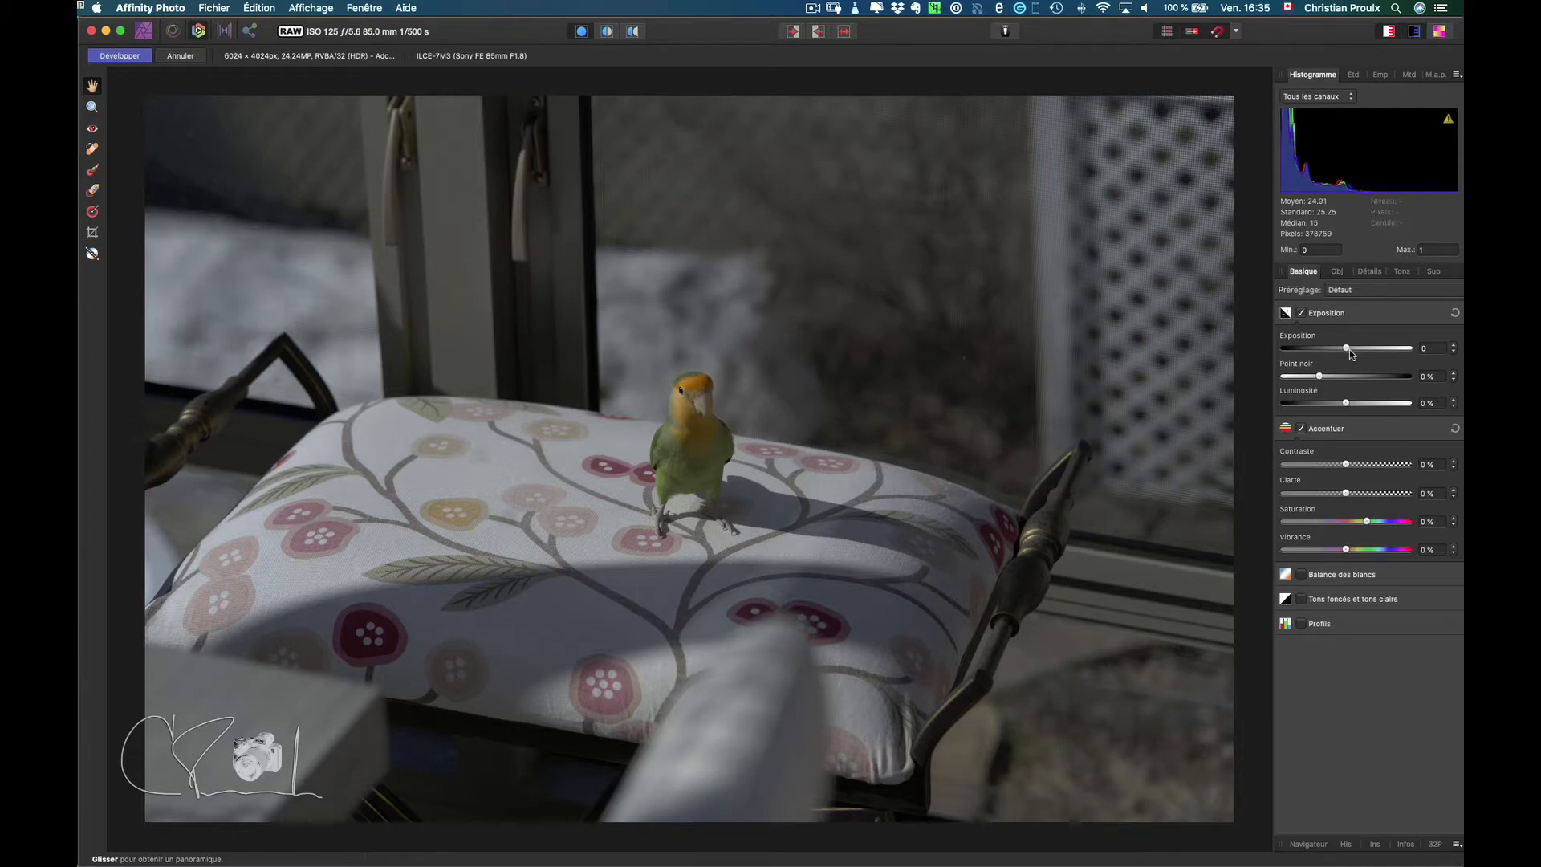
# Raise the RAW photo's exposure to 1.003 and try a black point of 4% before returning it to 0%
pyautogui.moveTo(1347, 350); pyautogui.dragTo(1363, 353)
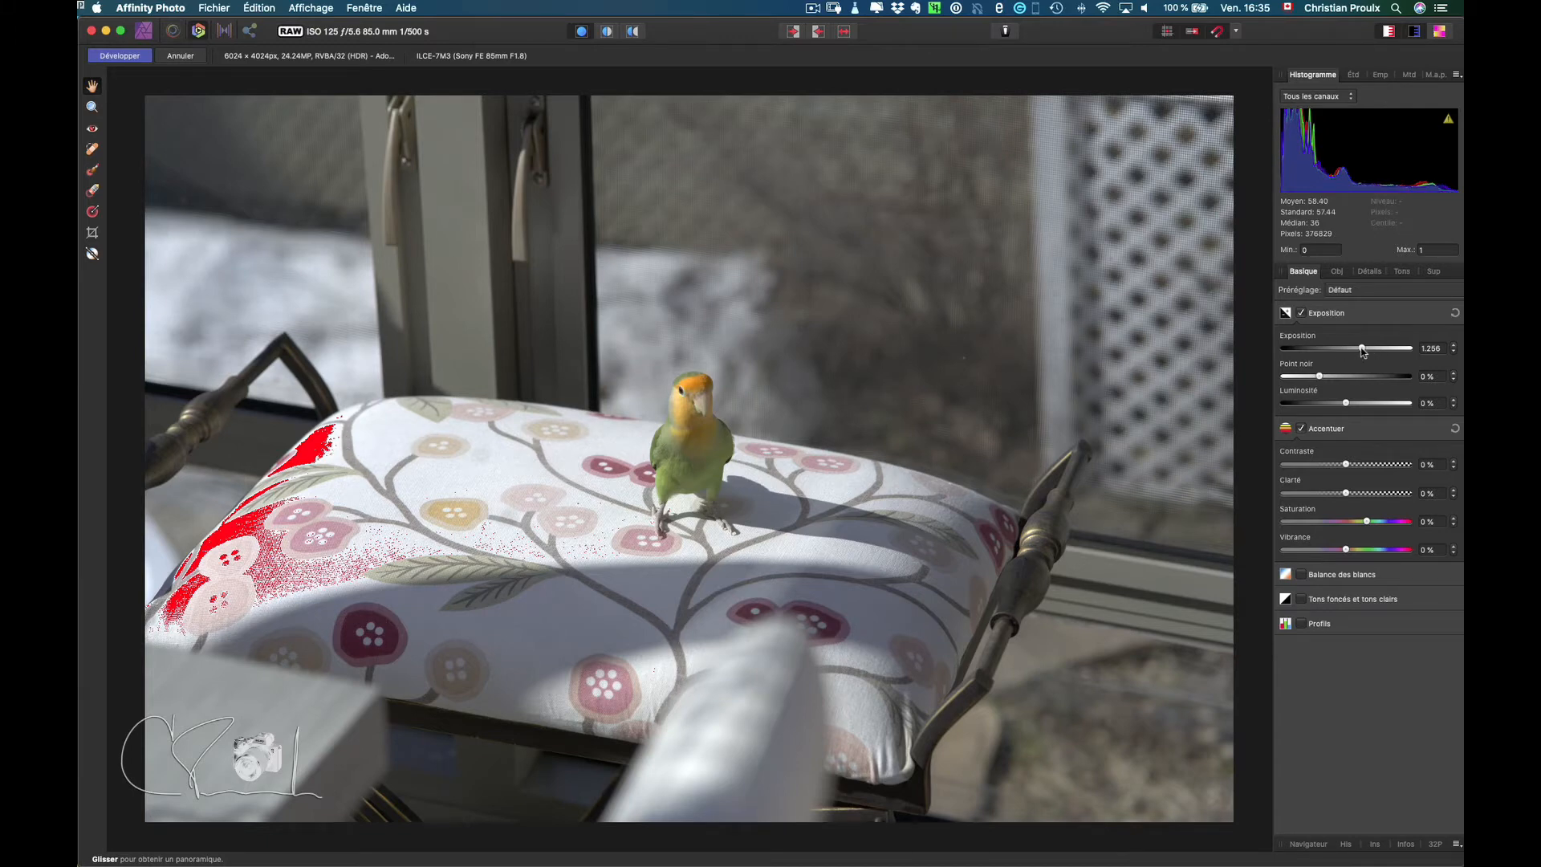
pyautogui.moveTo(1362, 350); pyautogui.dragTo(1359, 351)
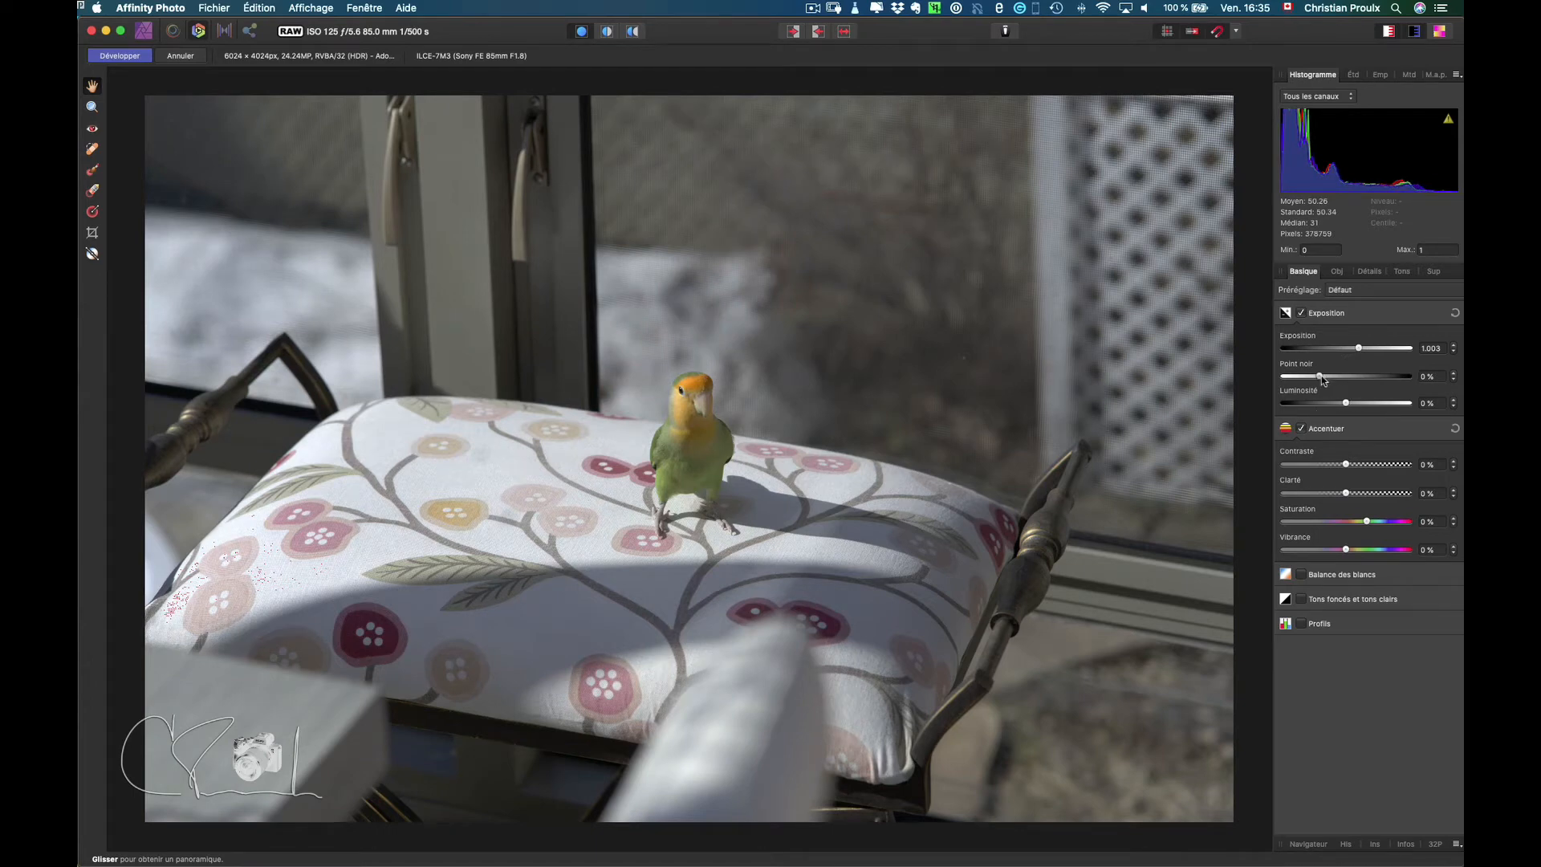
pyautogui.moveTo(1323, 378); pyautogui.dragTo(1338, 379)
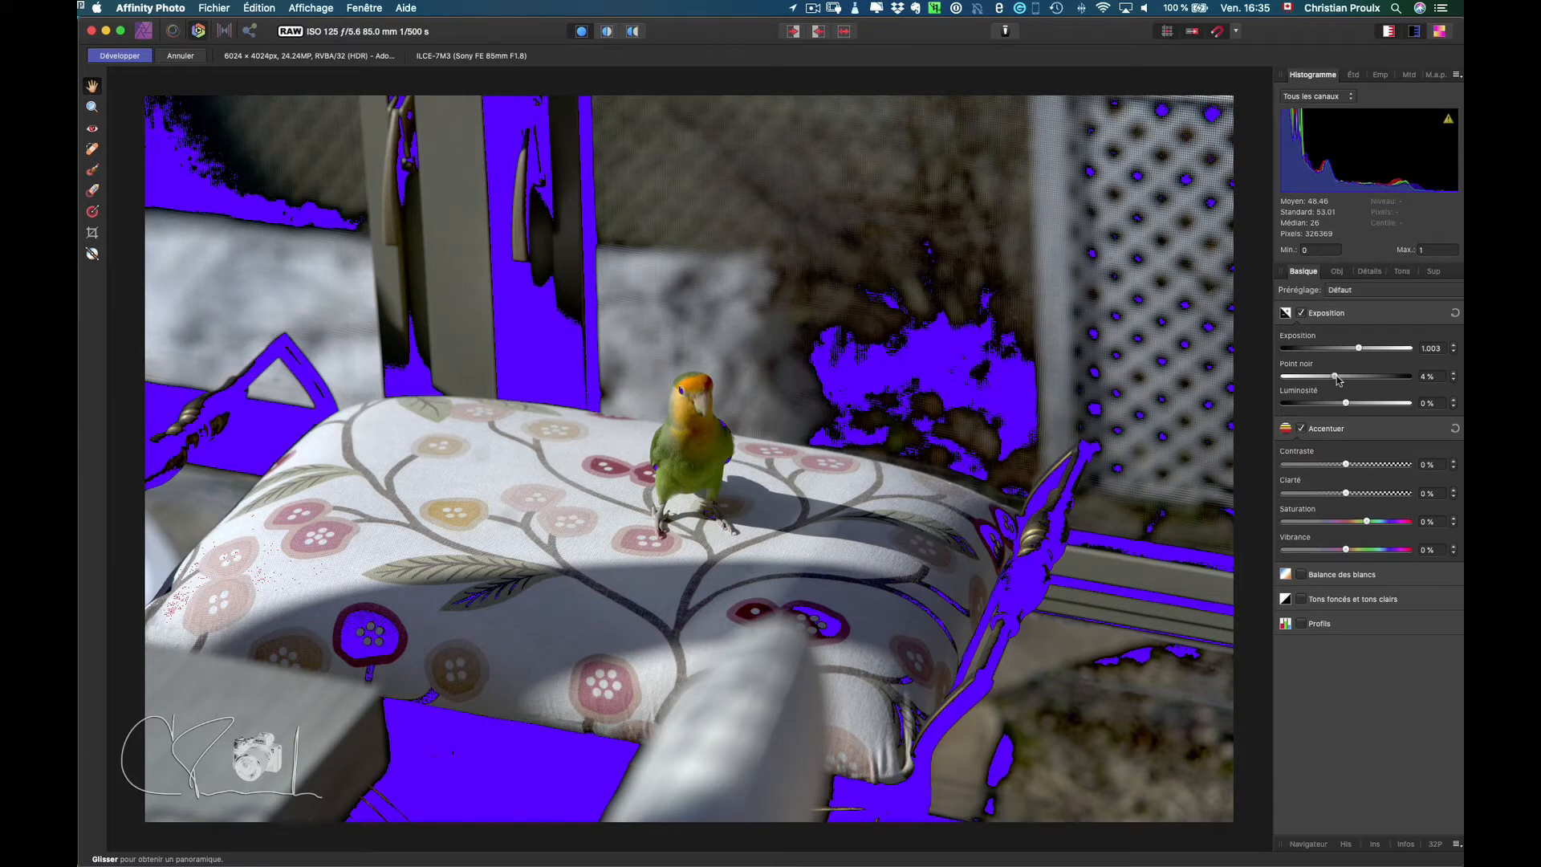
pyautogui.moveTo(1338, 379); pyautogui.dragTo(1323, 380)
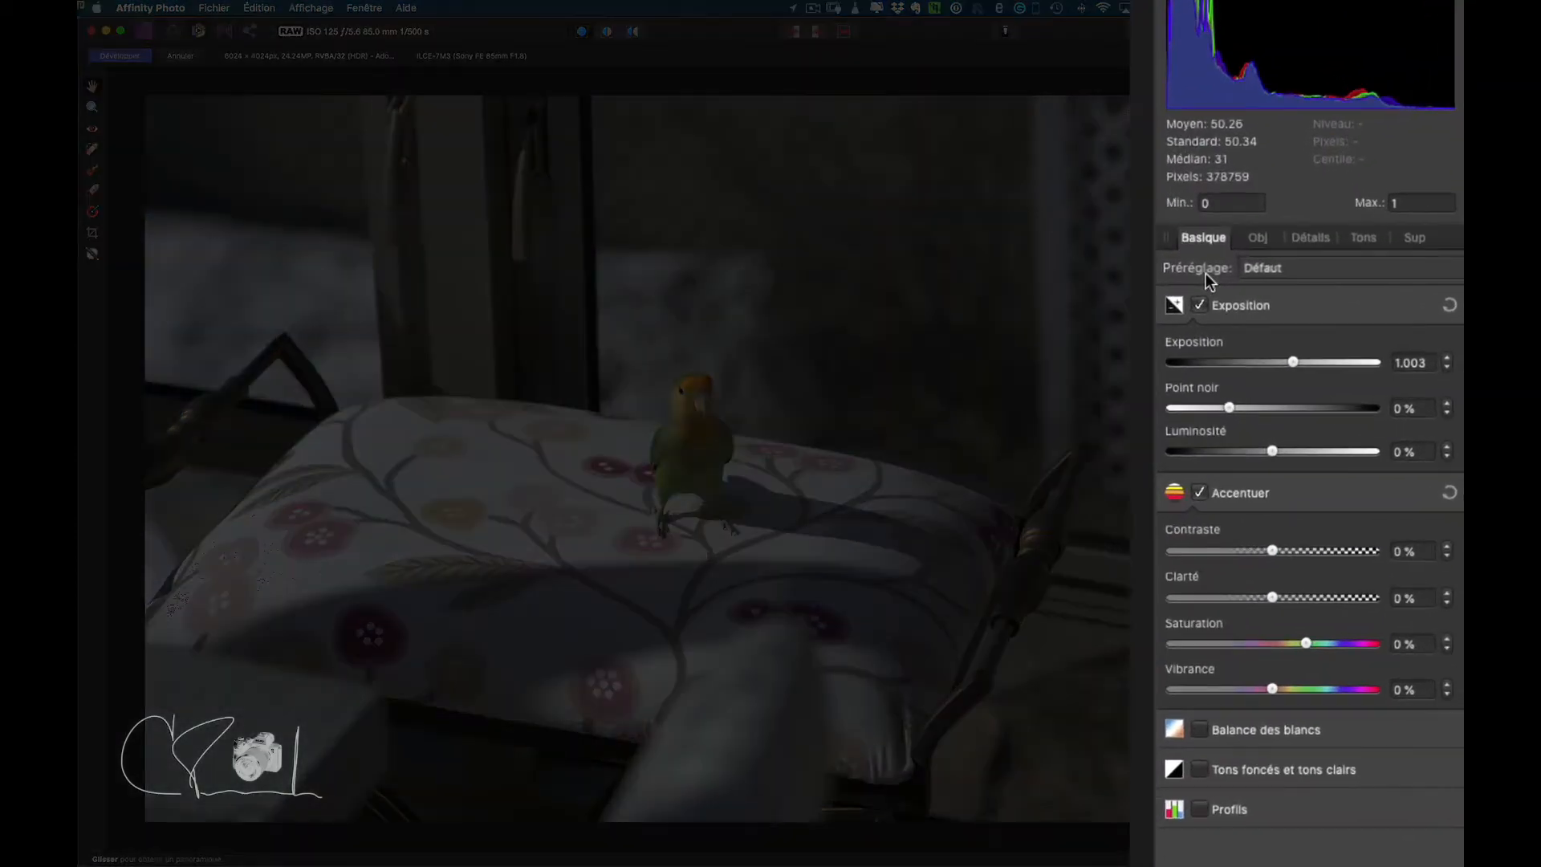
# Enable detail refinement and try a radius of 68% and an amount of 60% while checking the bird up close
pyautogui.click(1320, 243)
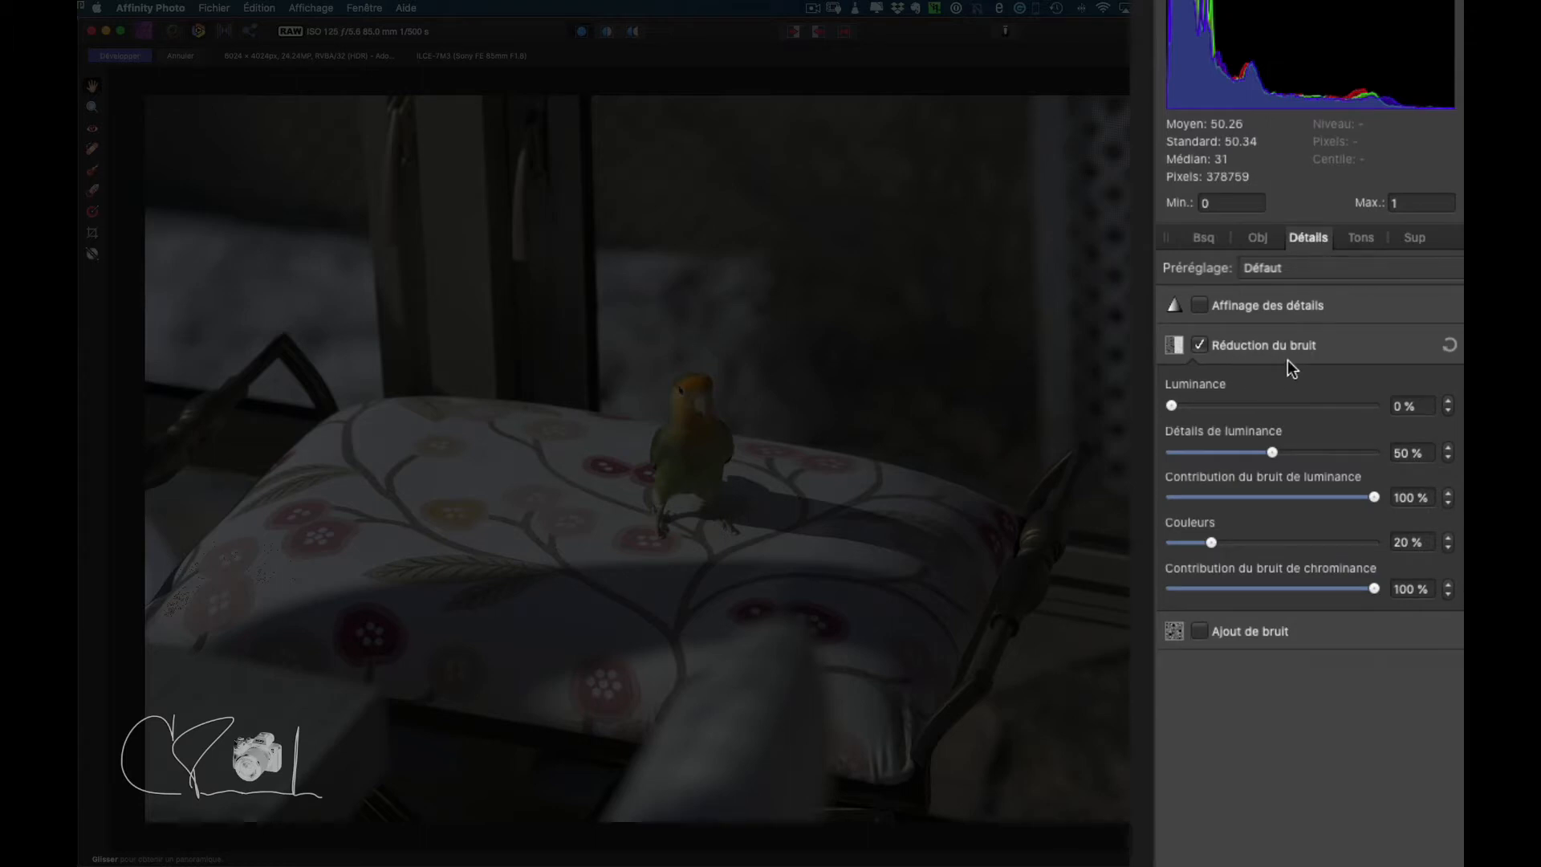
pyautogui.click(1199, 306)
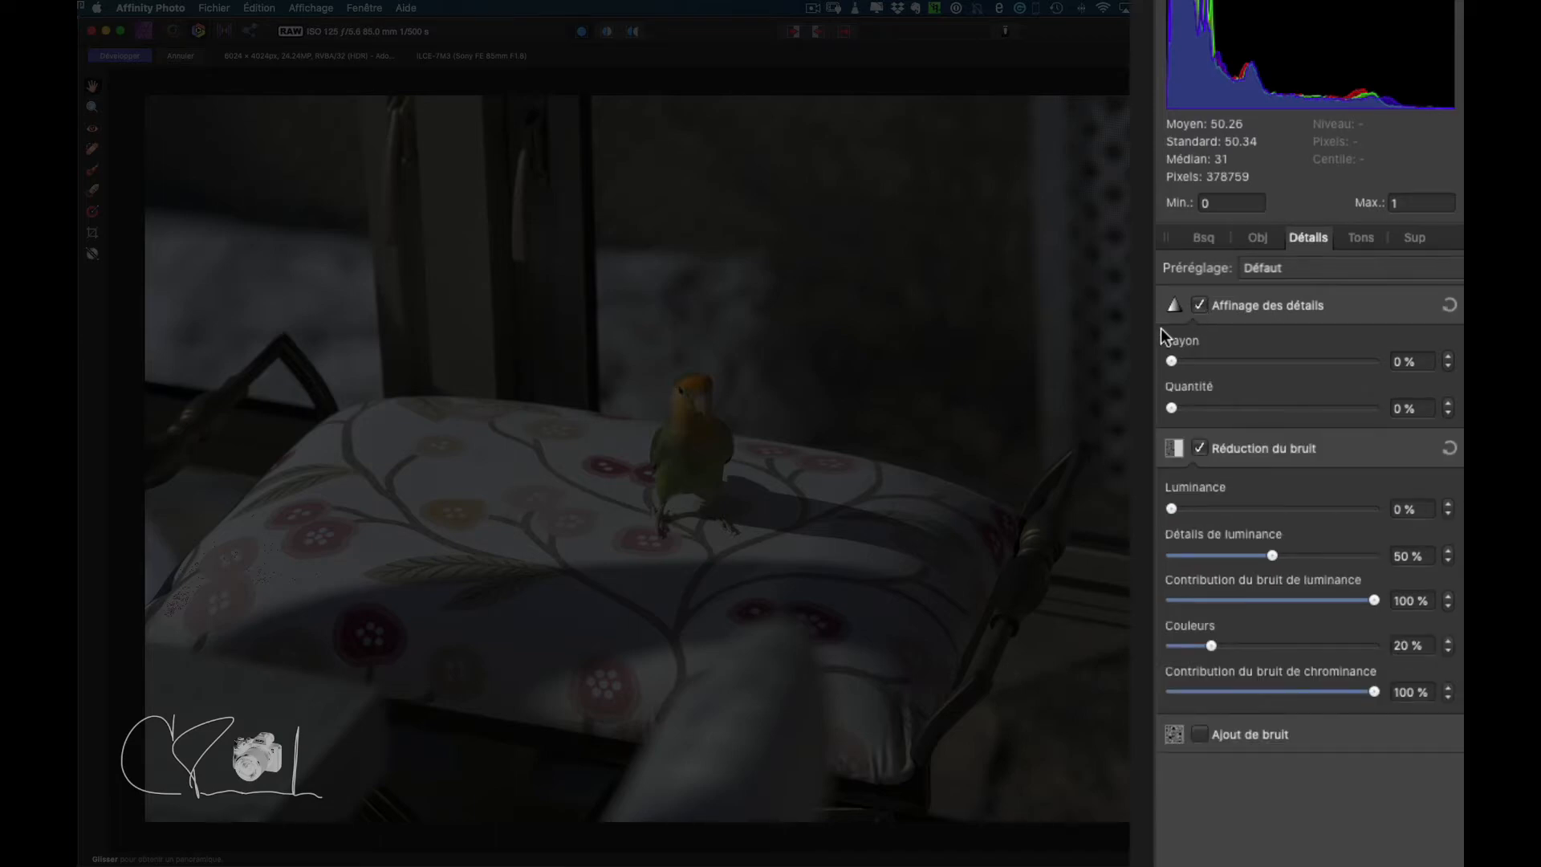
pyautogui.press('super+plus')
pyautogui.press('super+plus')
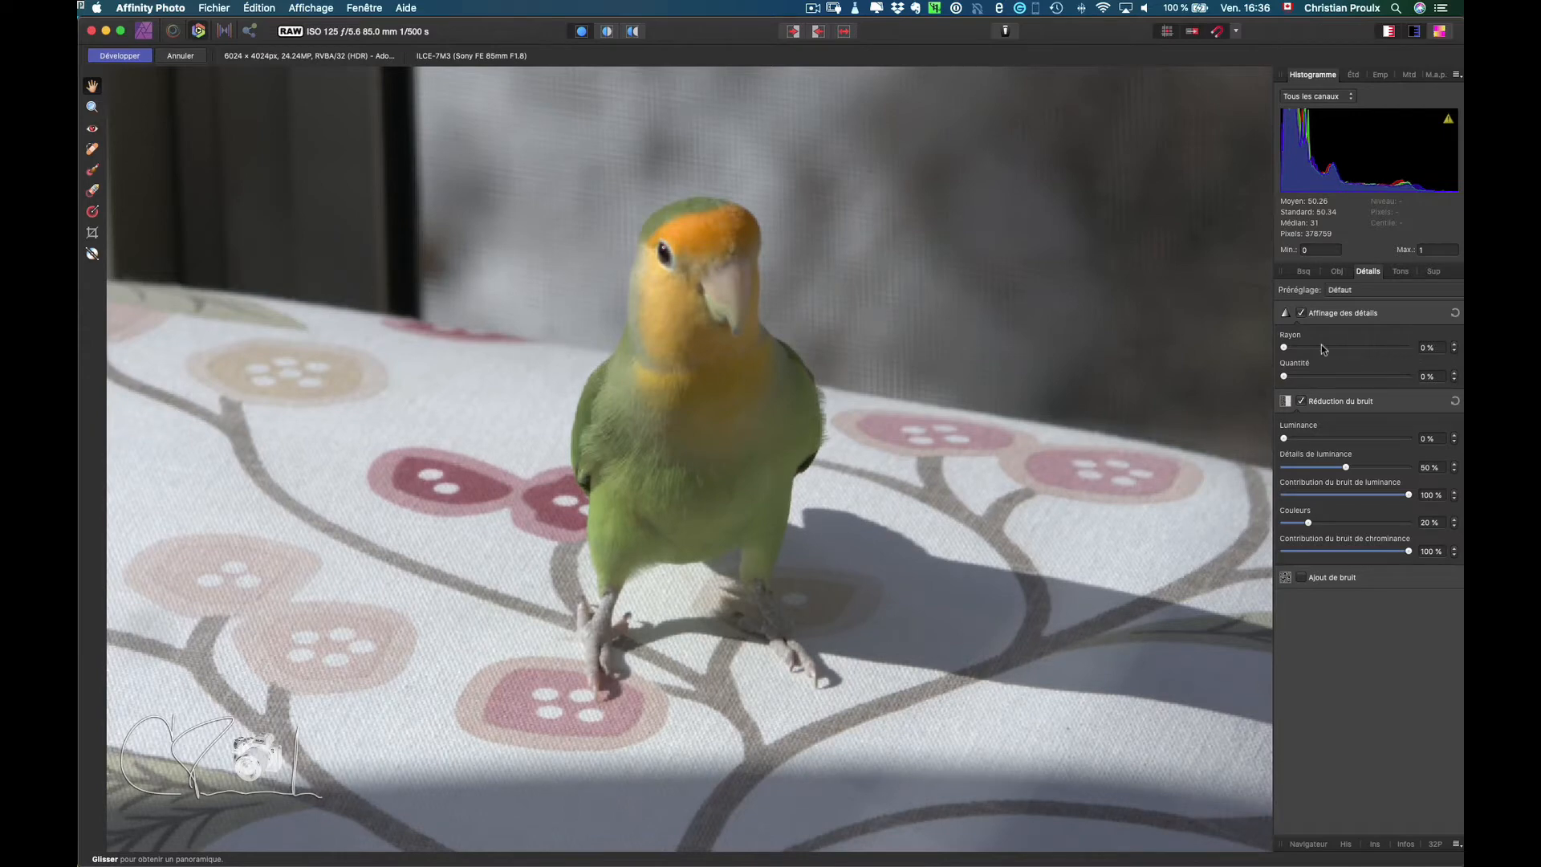
pyautogui.moveTo(1284, 348); pyautogui.dragTo(1358, 382)
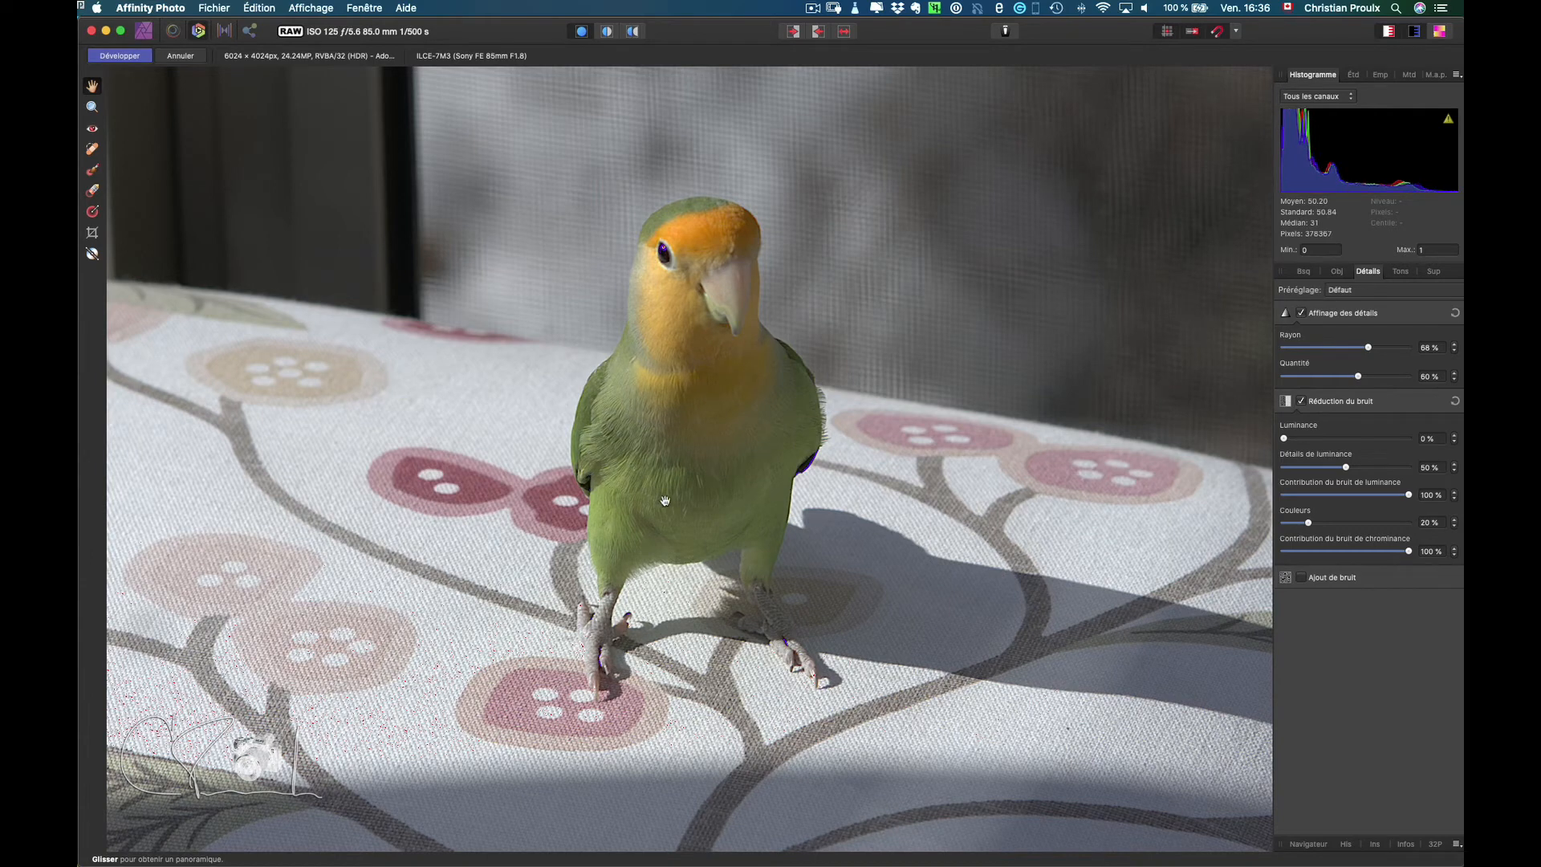
pyautogui.press('super+0')
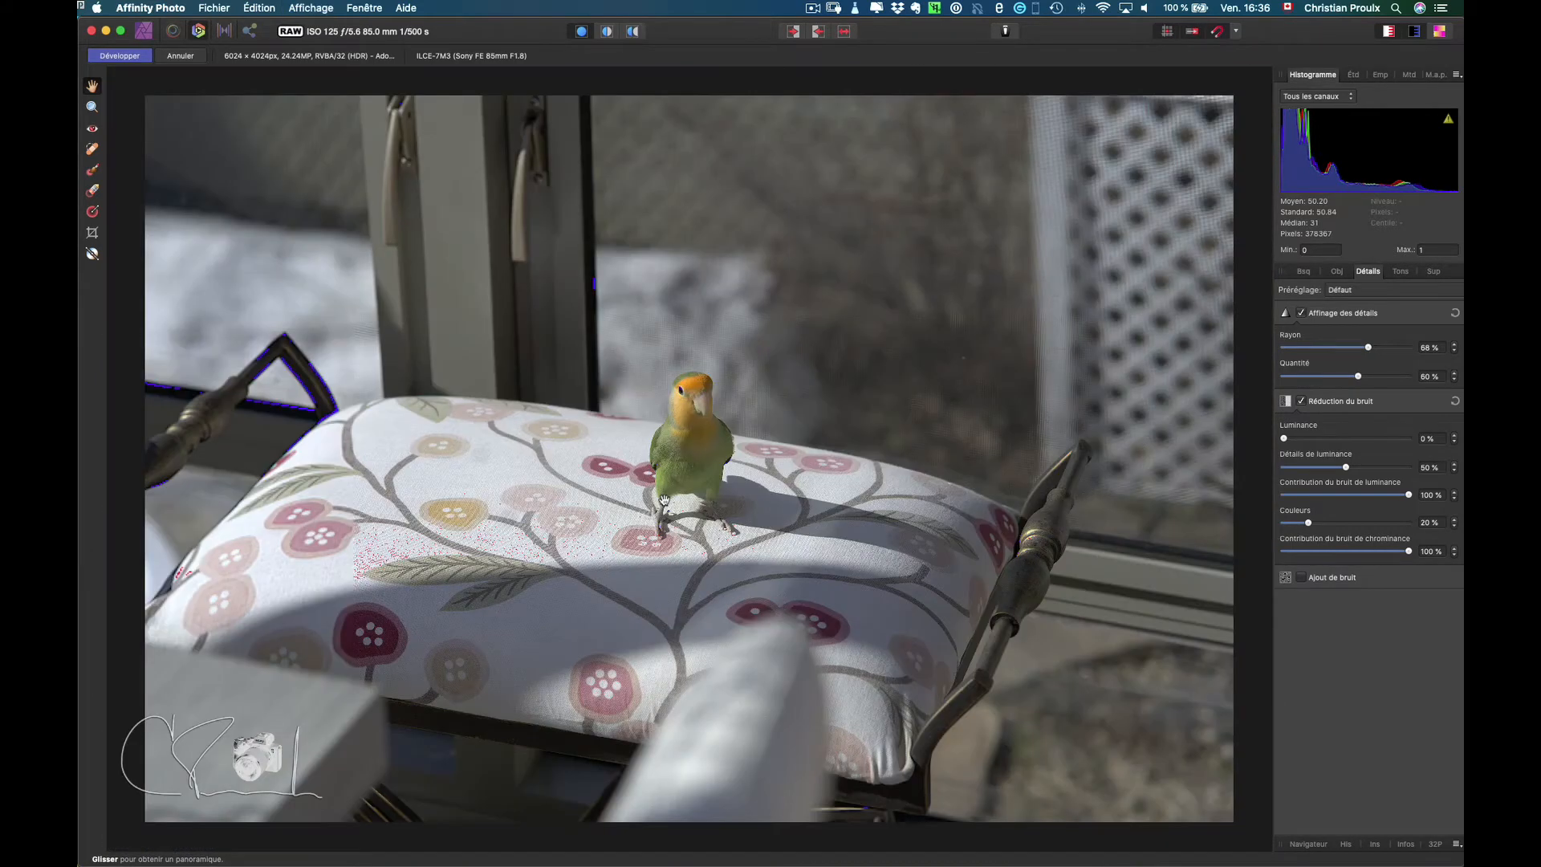
# Enable the master tone curve and raise its midpoint slightly to brighten the midtones
pyautogui.click(1401, 273)
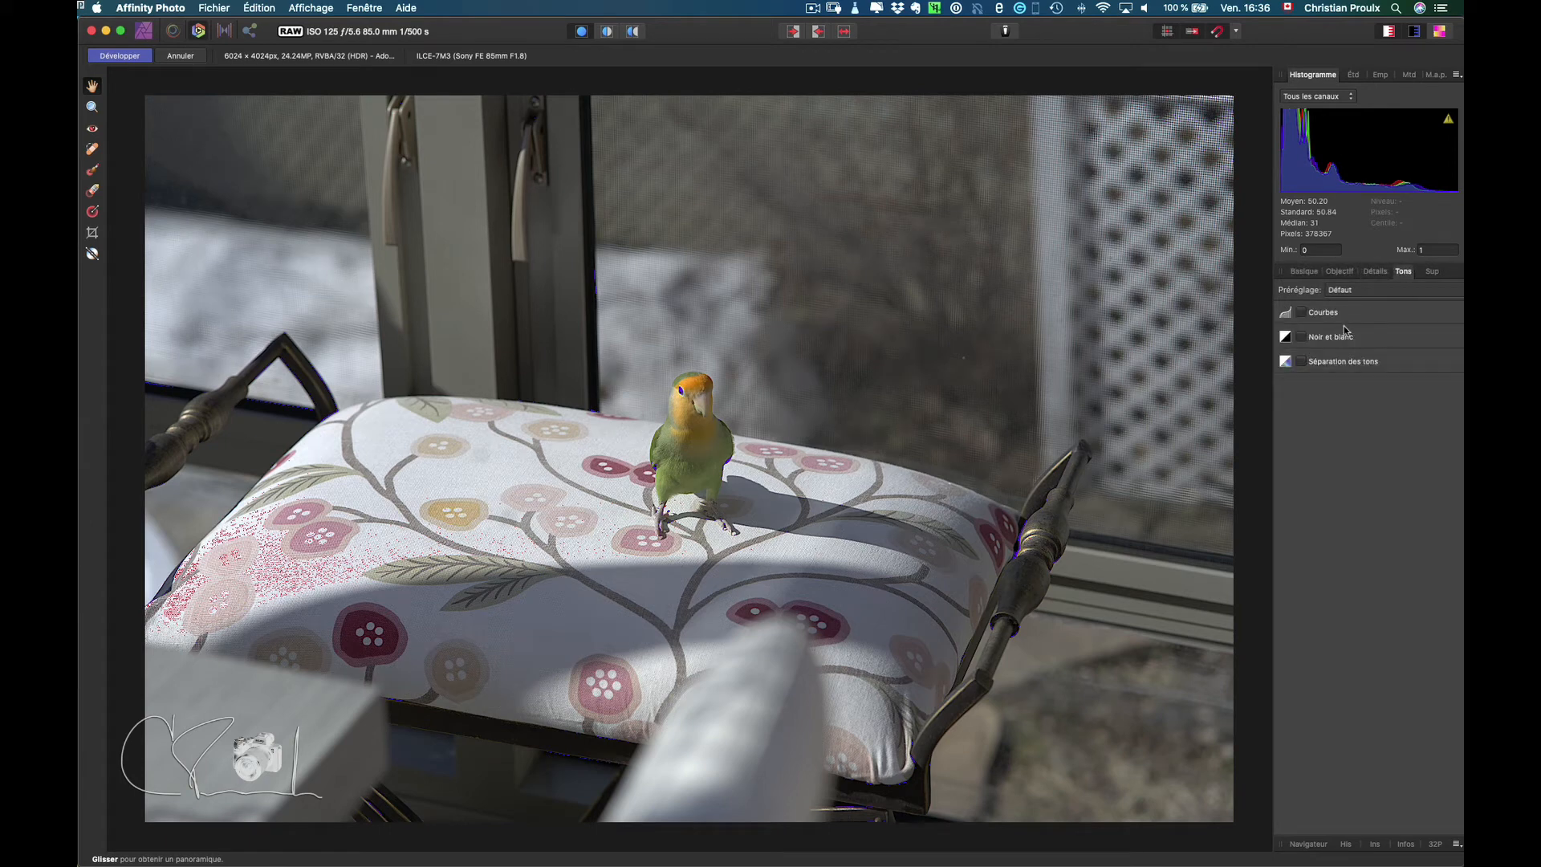
pyautogui.click(1301, 313)
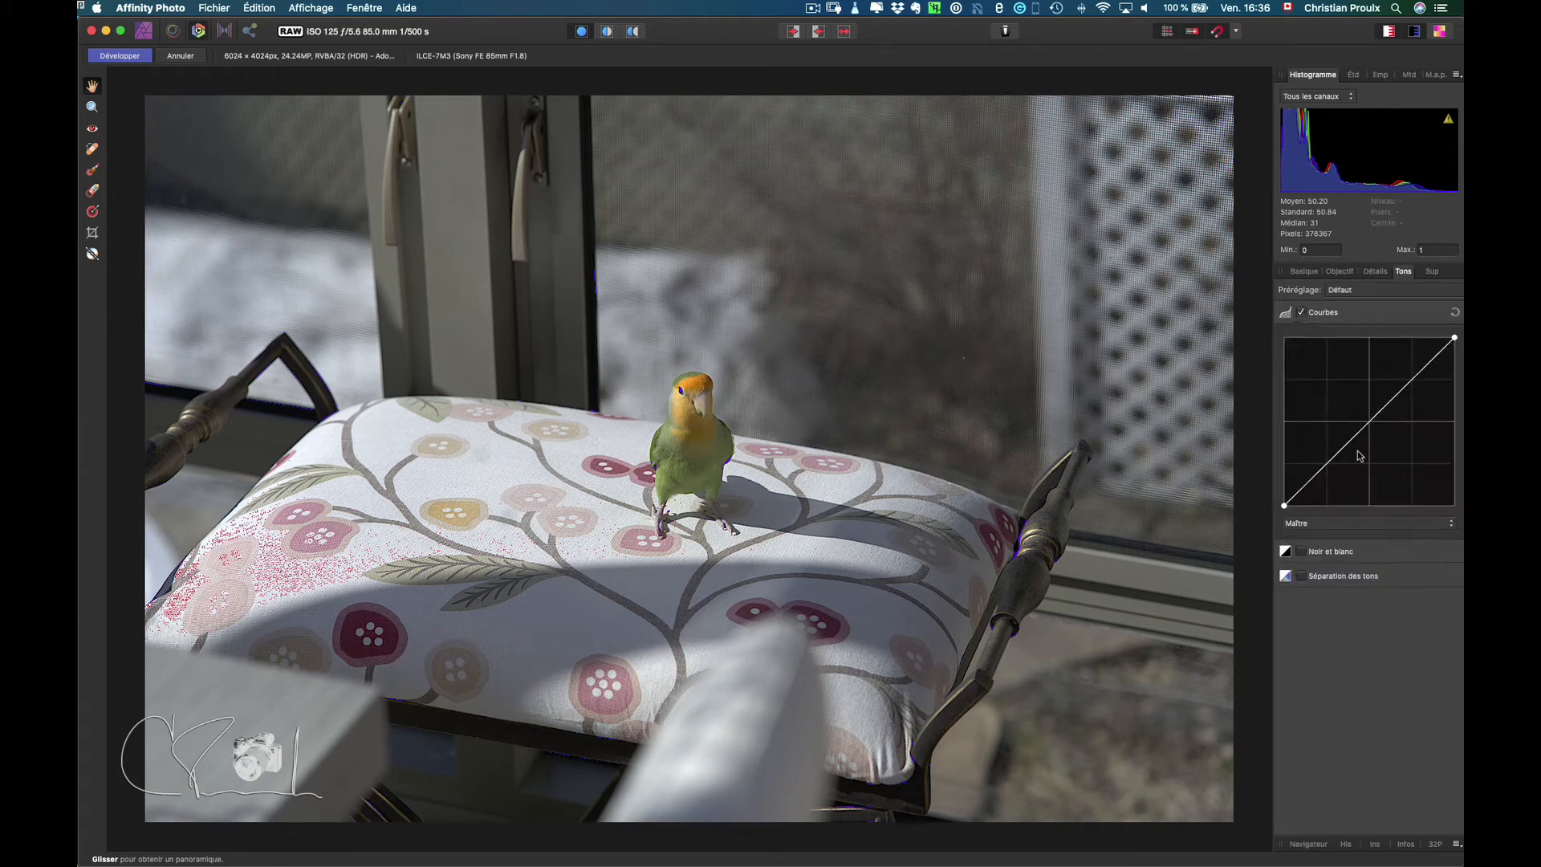
pyautogui.moveTo(1364, 429); pyautogui.dragTo(1355, 430)
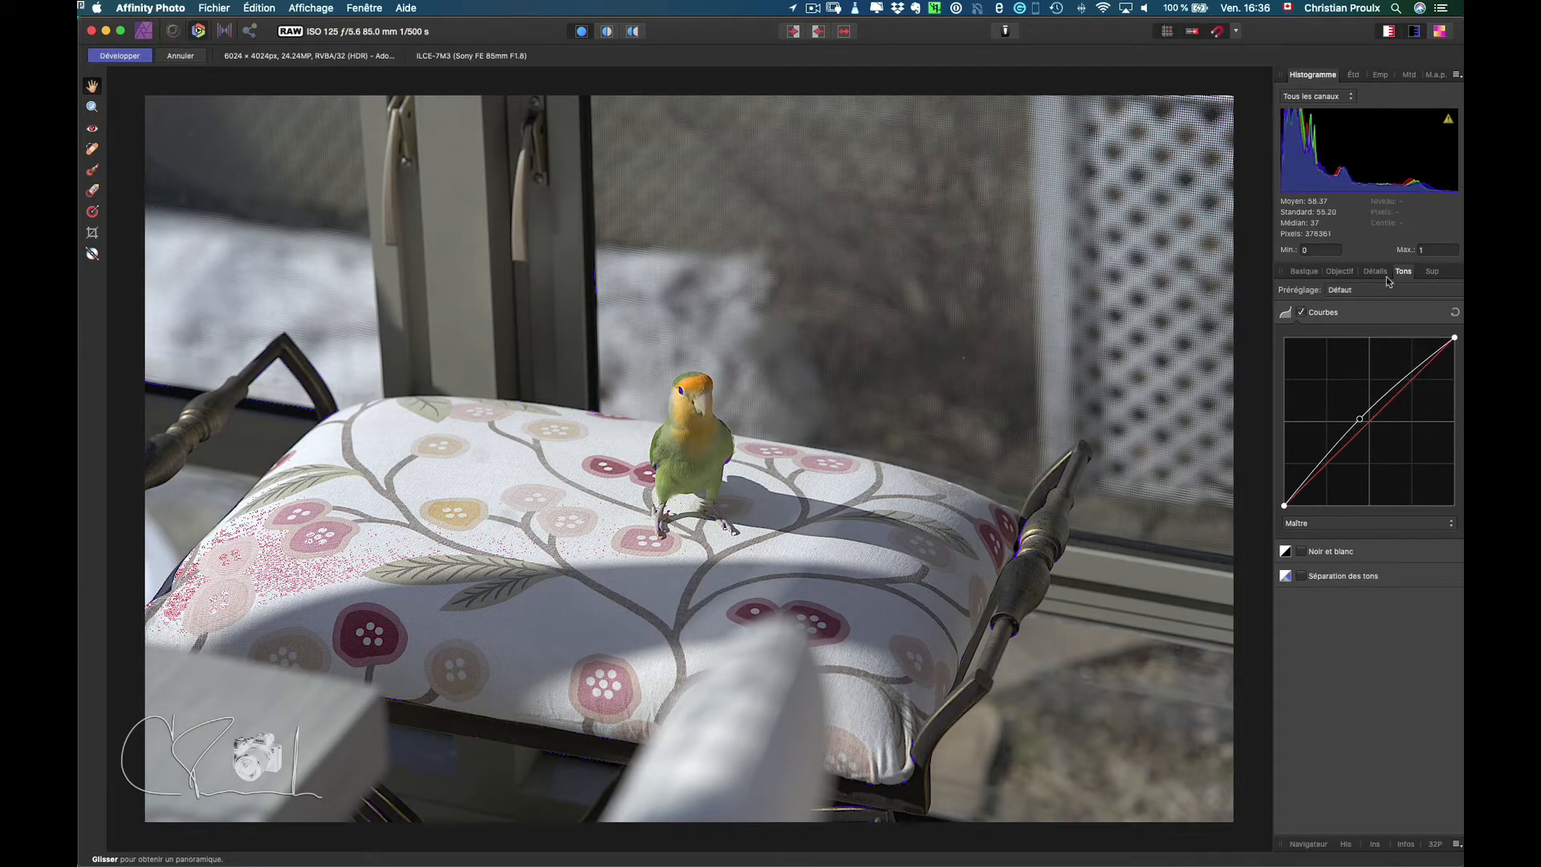
# Reset the detail refinement and the tone curve to their defaults and return to the basic adjustments
pyautogui.click(1304, 271)
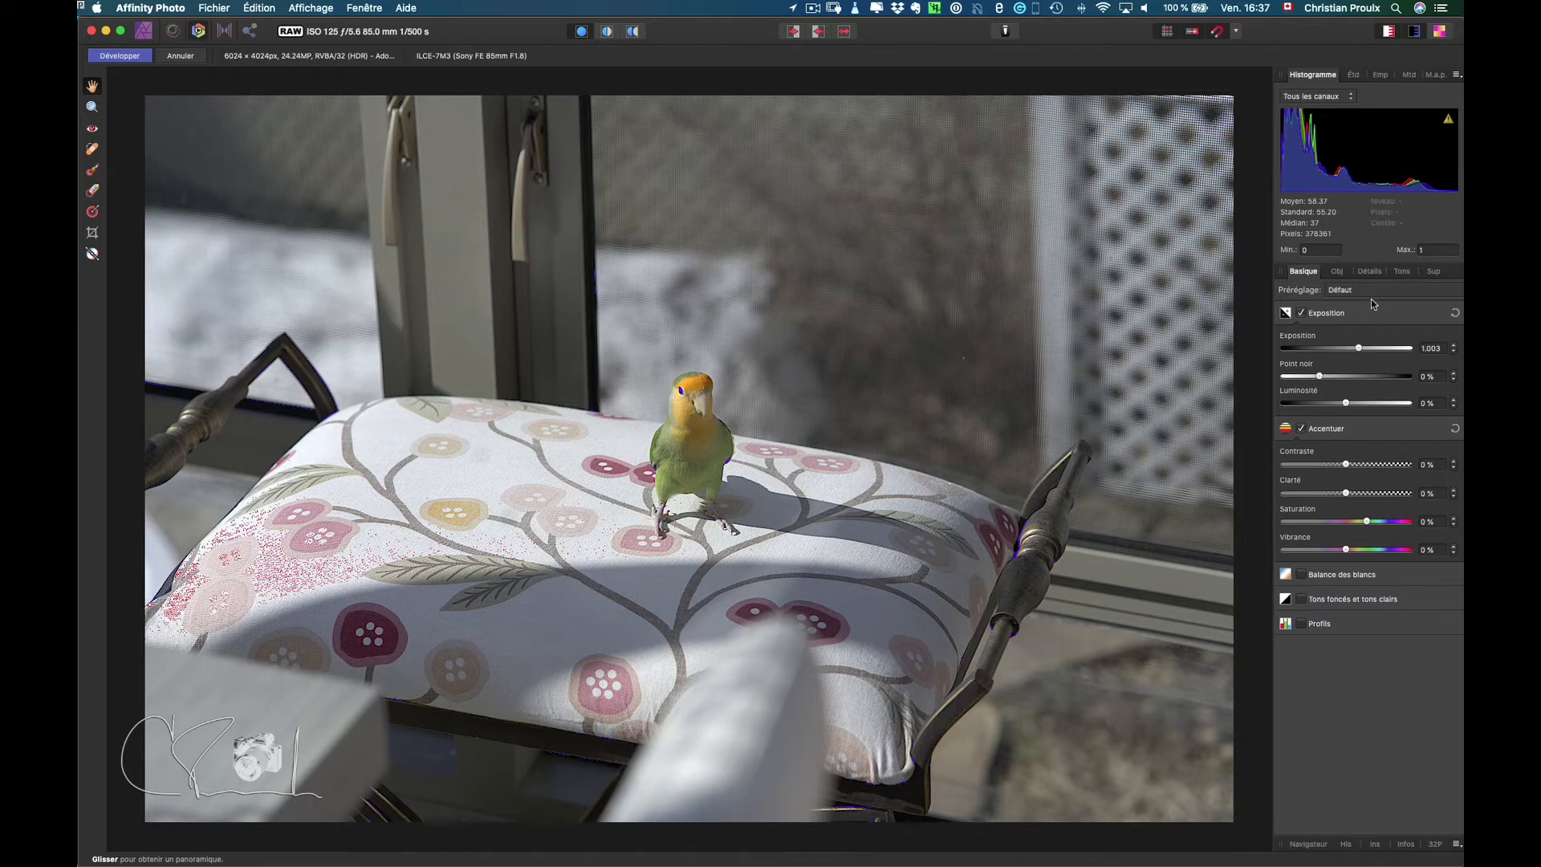
pyautogui.click(1374, 273)
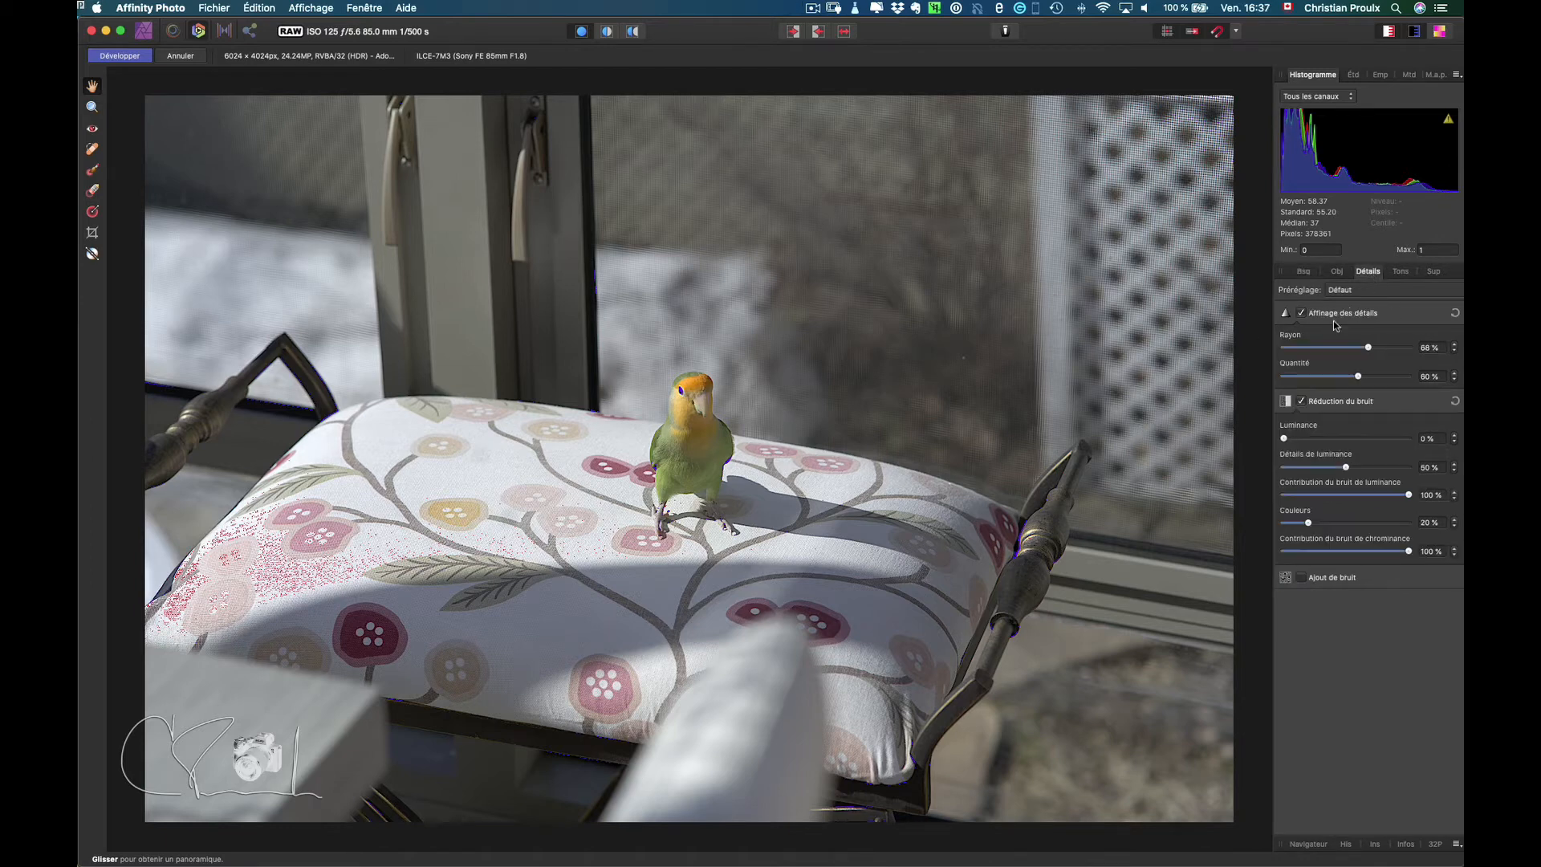
pyautogui.click(1454, 313)
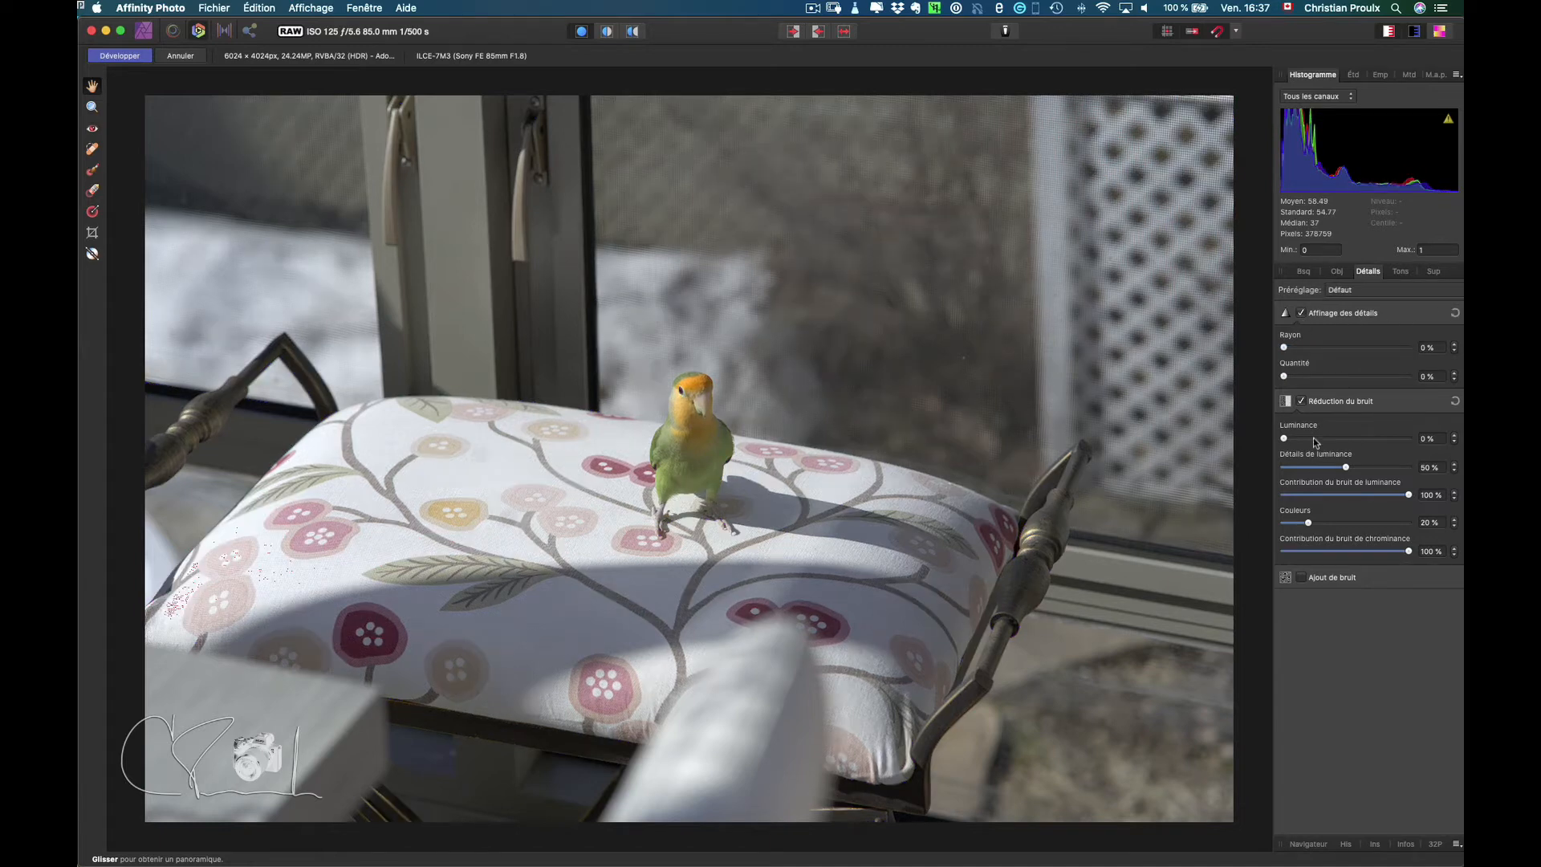
pyautogui.click(1400, 272)
pyautogui.click(1454, 312)
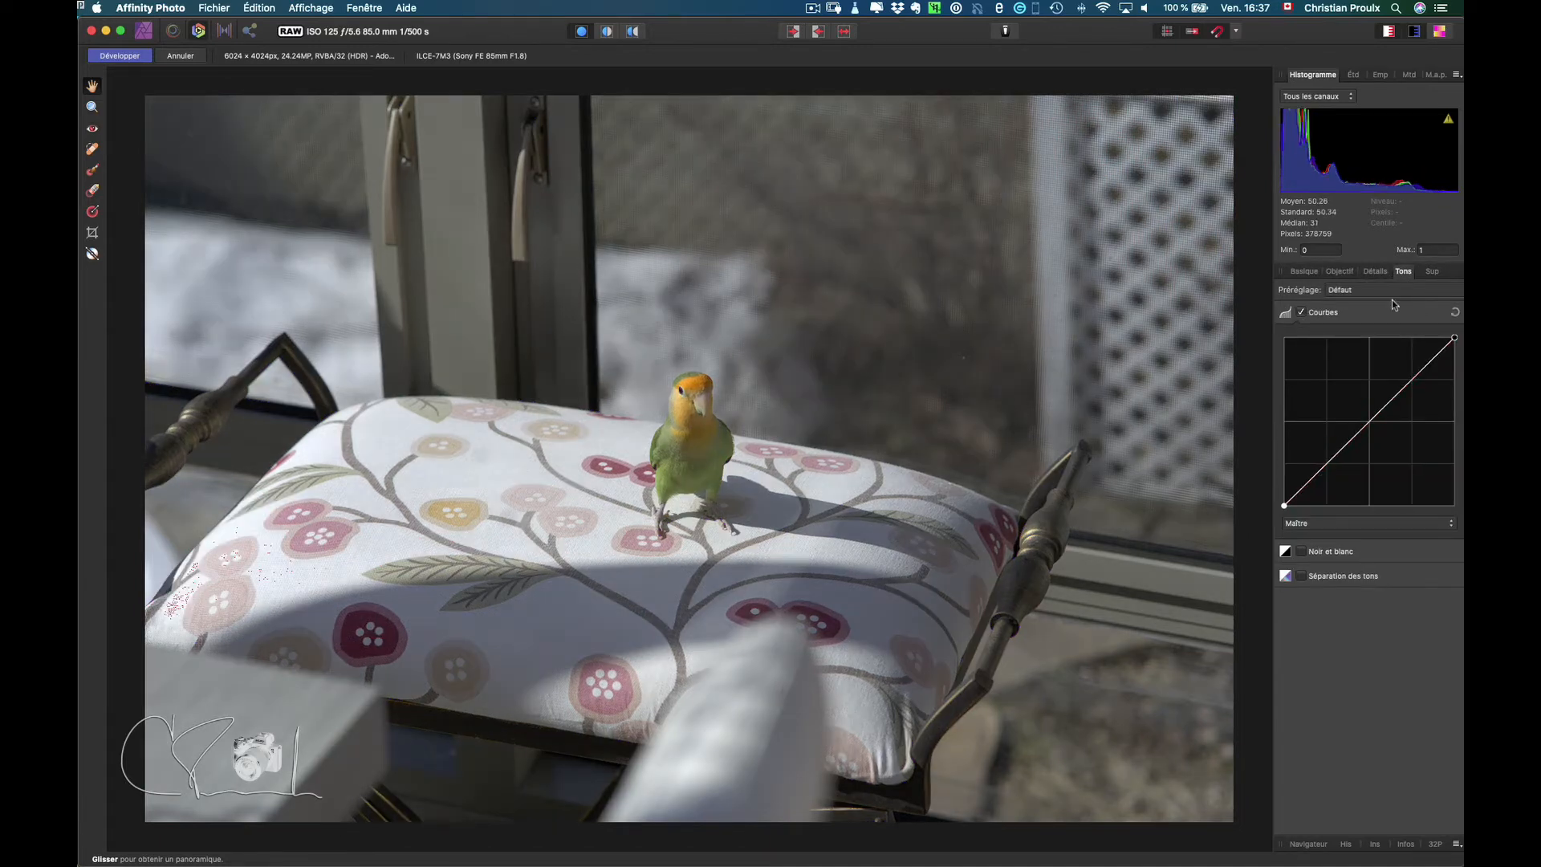
pyautogui.click(1308, 313)
pyautogui.click(1300, 272)
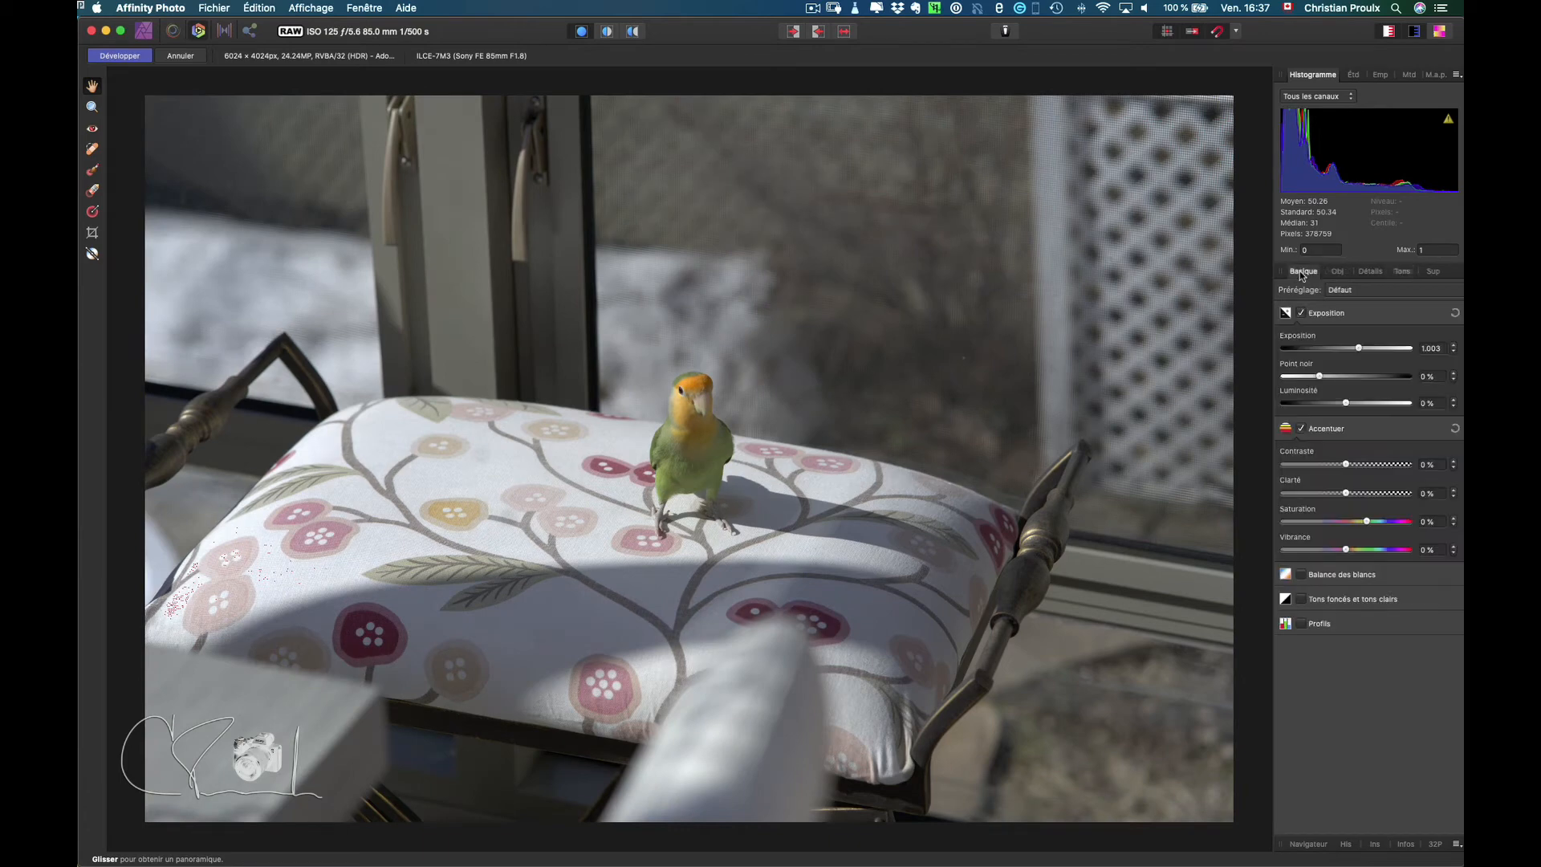
# Develop the RAW photo and convert the document to RGB/16 with the Adobe RGB (1998) profile
pyautogui.click(120, 56)
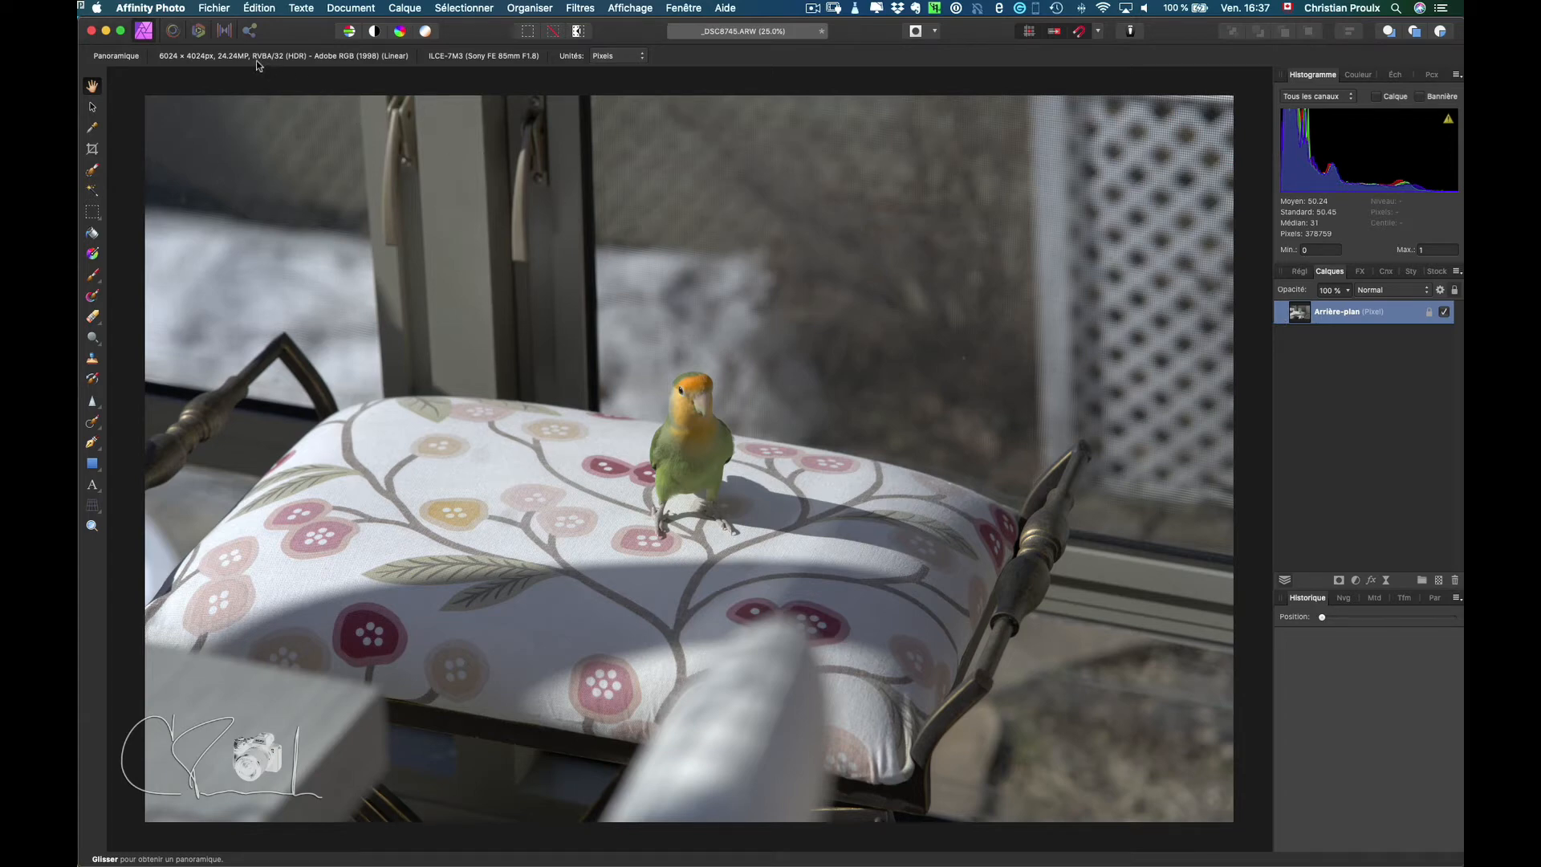
pyautogui.click(370, 10)
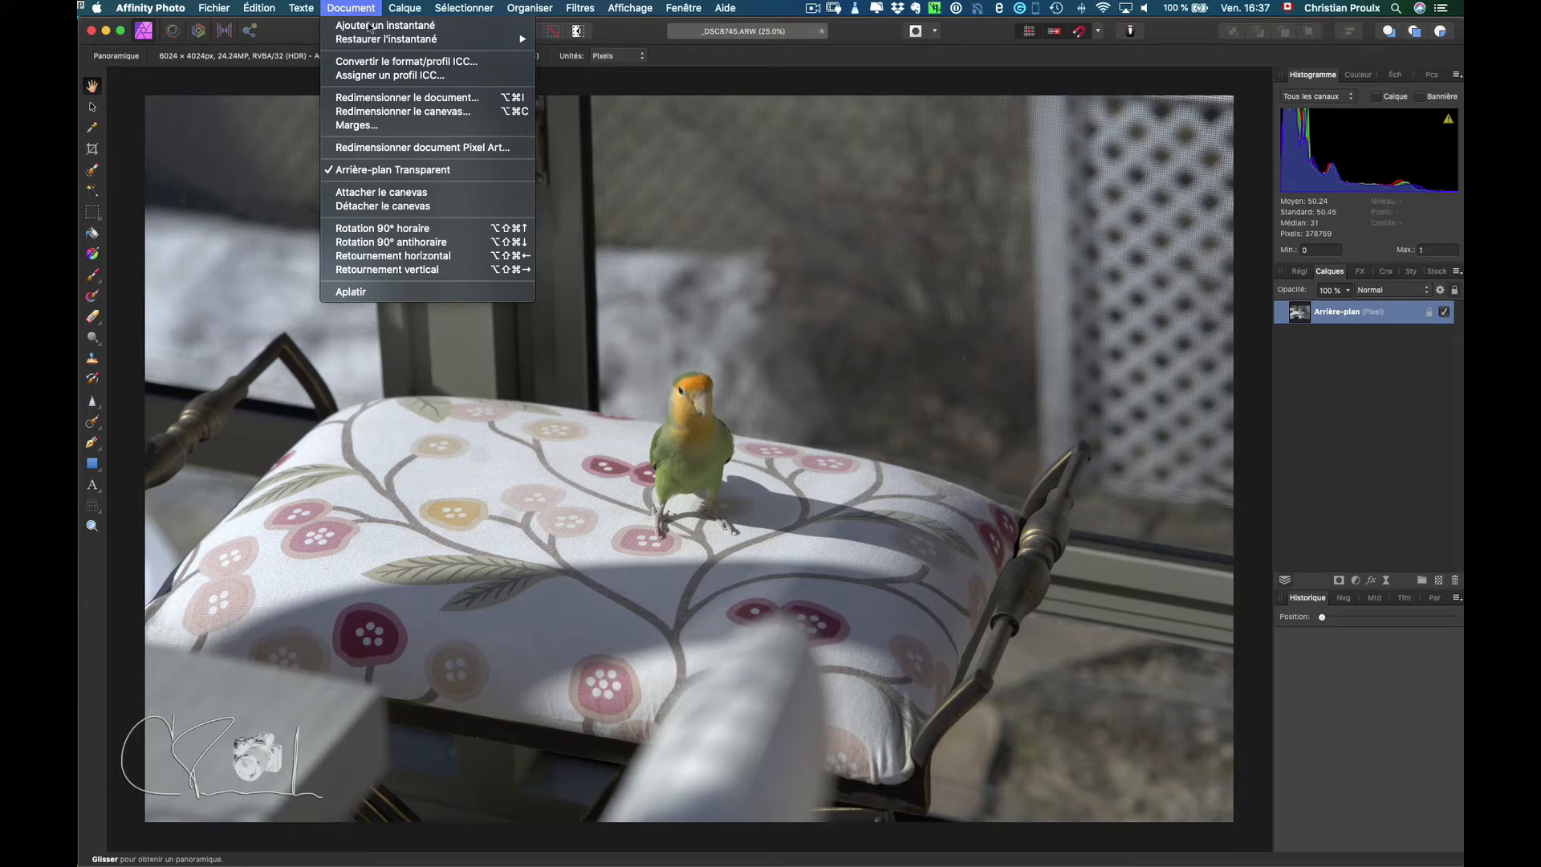
pyautogui.click(373, 62)
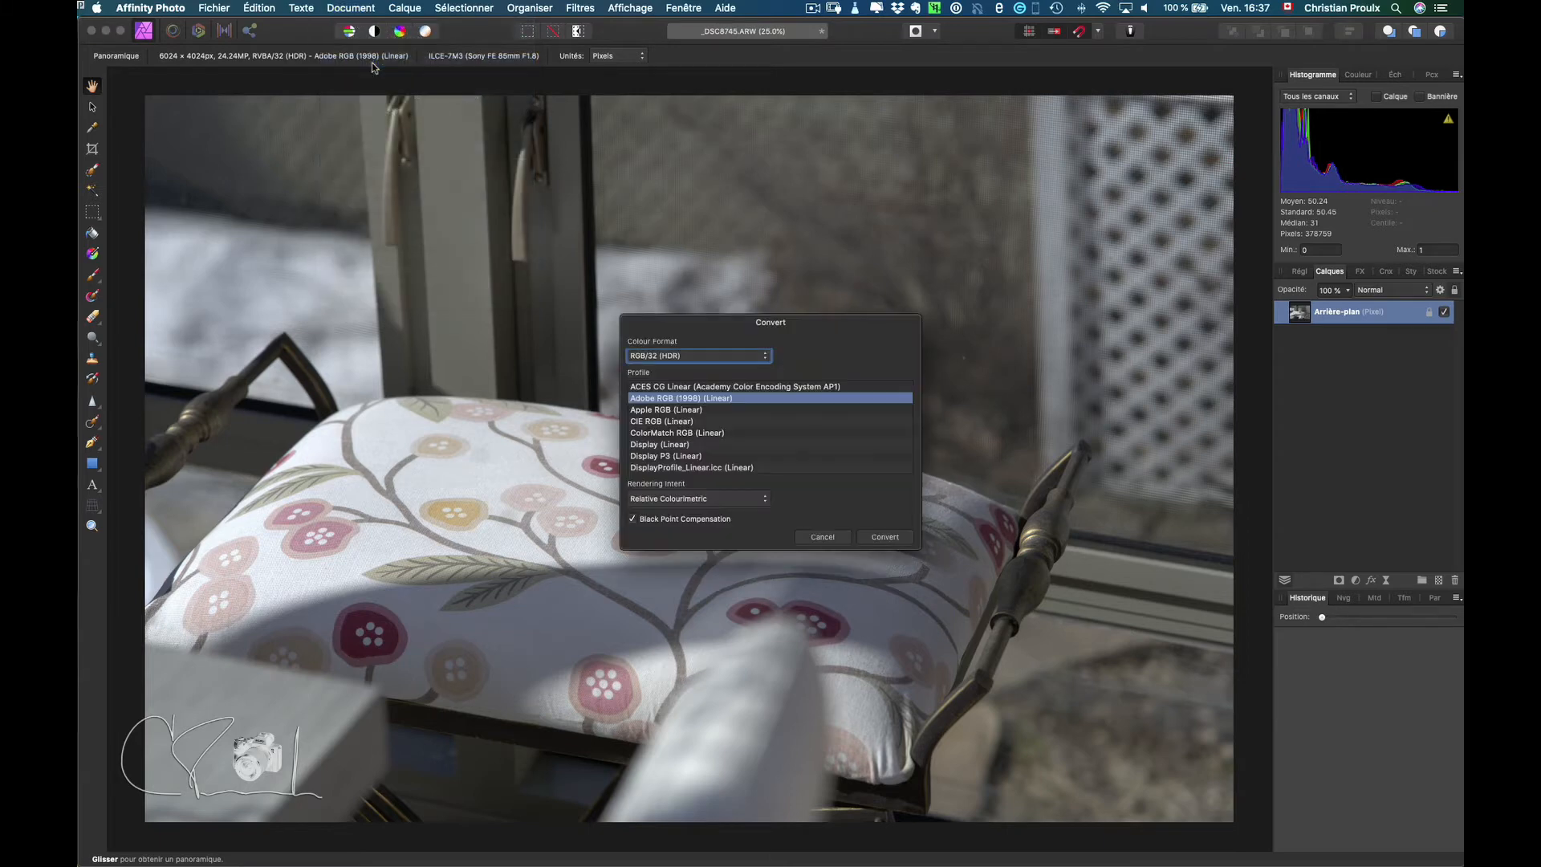
pyautogui.click(764, 358)
pyautogui.click(749, 350)
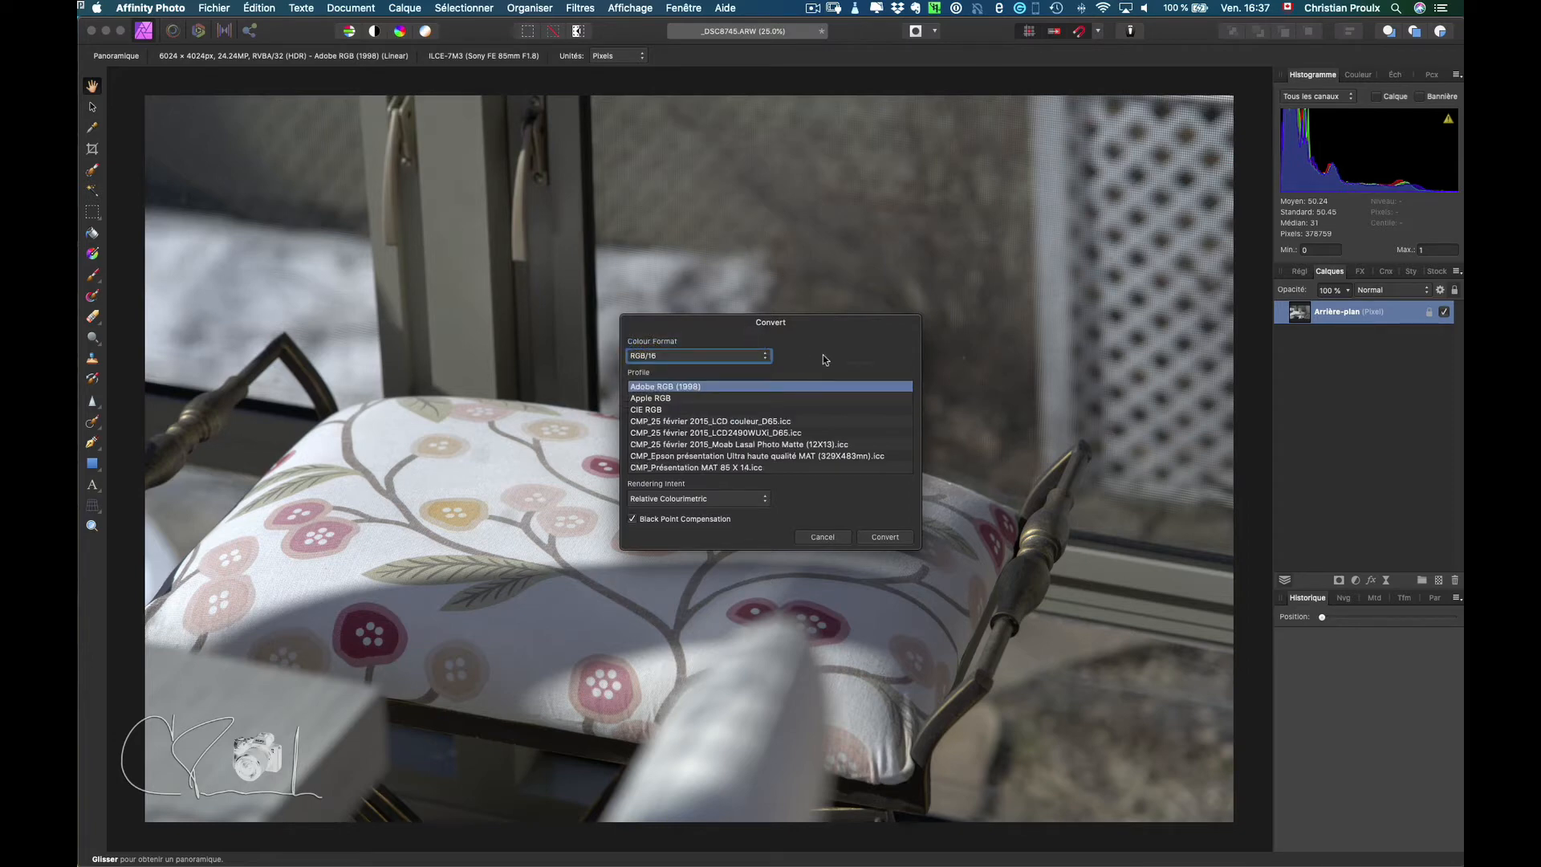
pyautogui.click(884, 536)
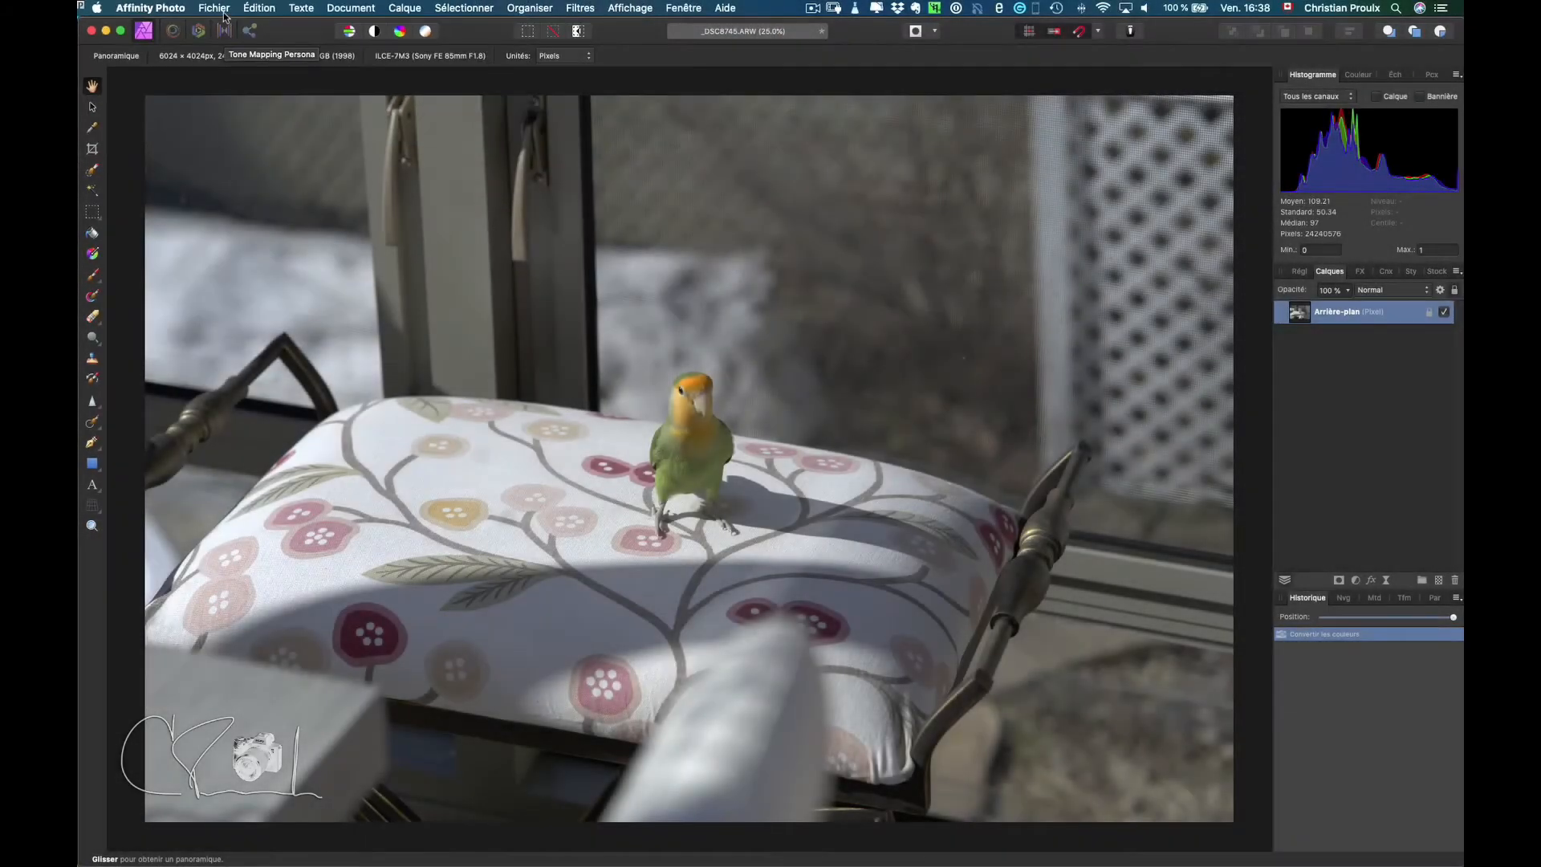
pyautogui.click(218, 9)
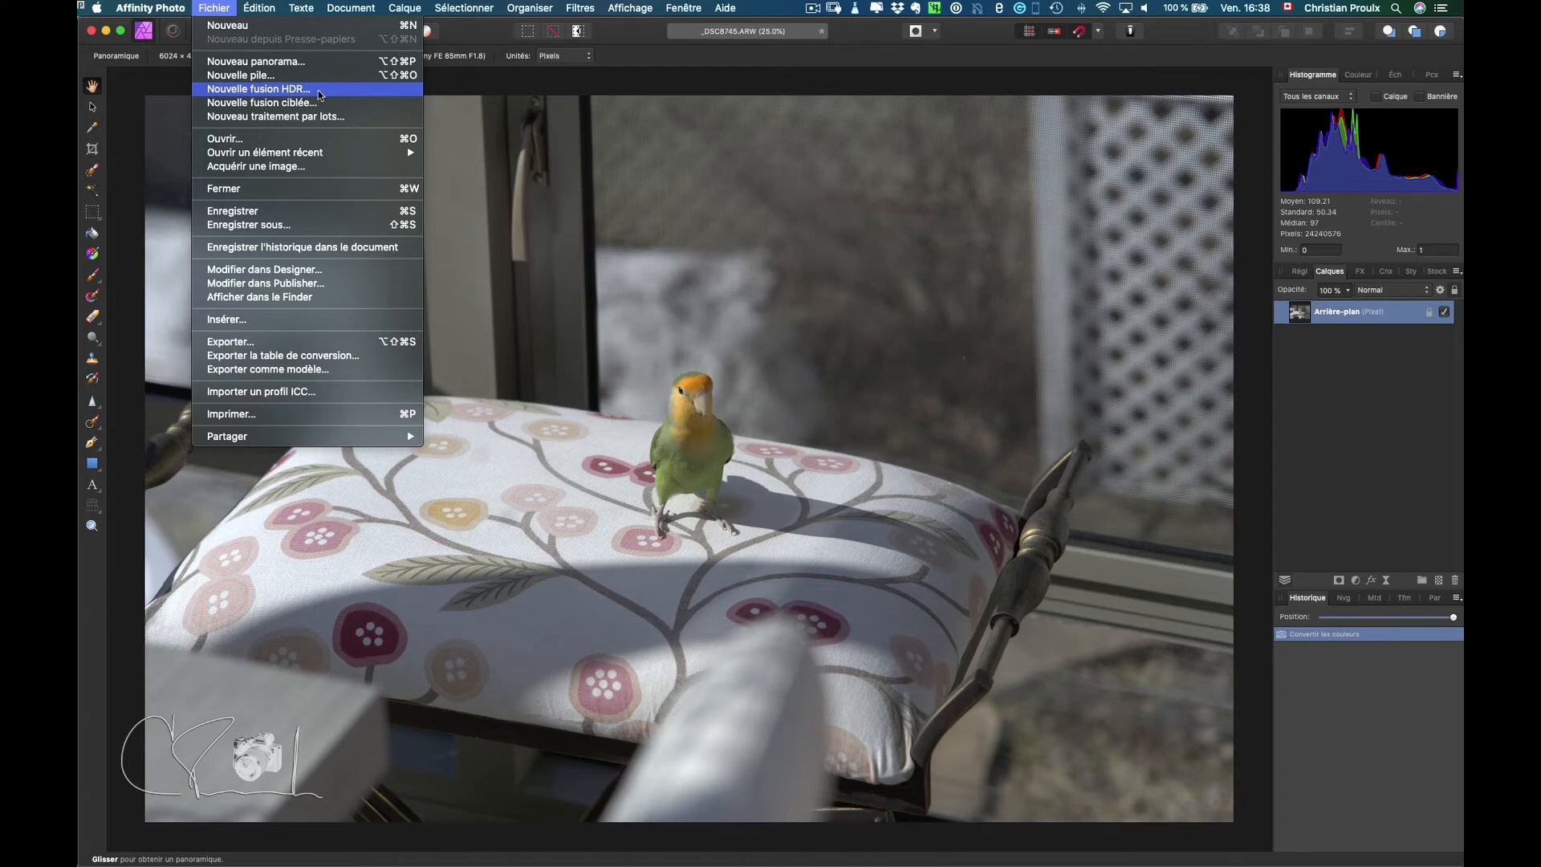
pyautogui.click(151, 92)
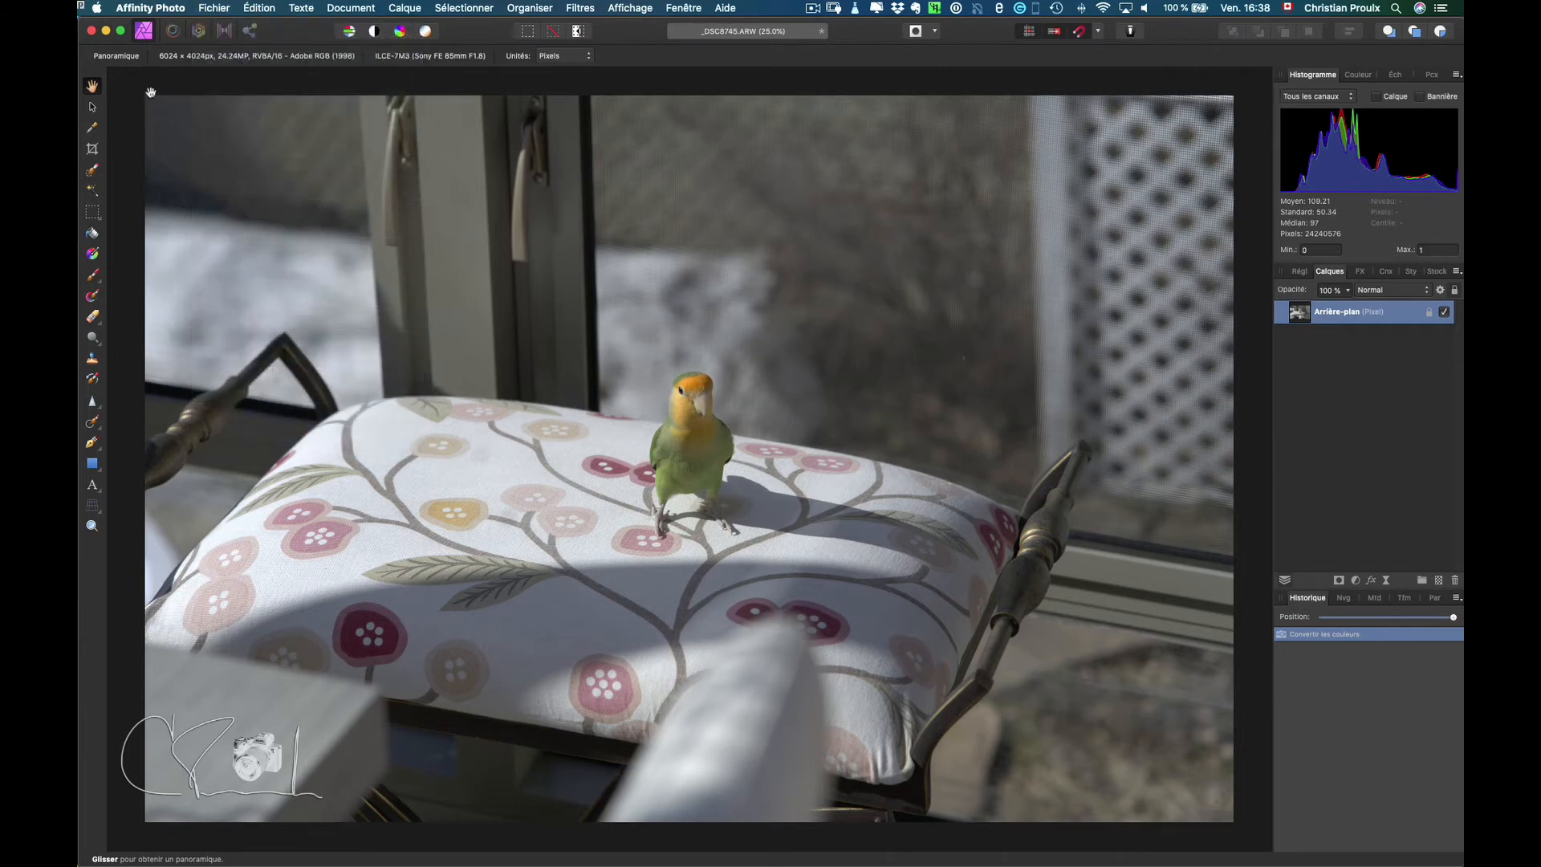
# Switch the photo to the Tone Mapping persona and display its preset thumbnails
pyautogui.click(223, 34)
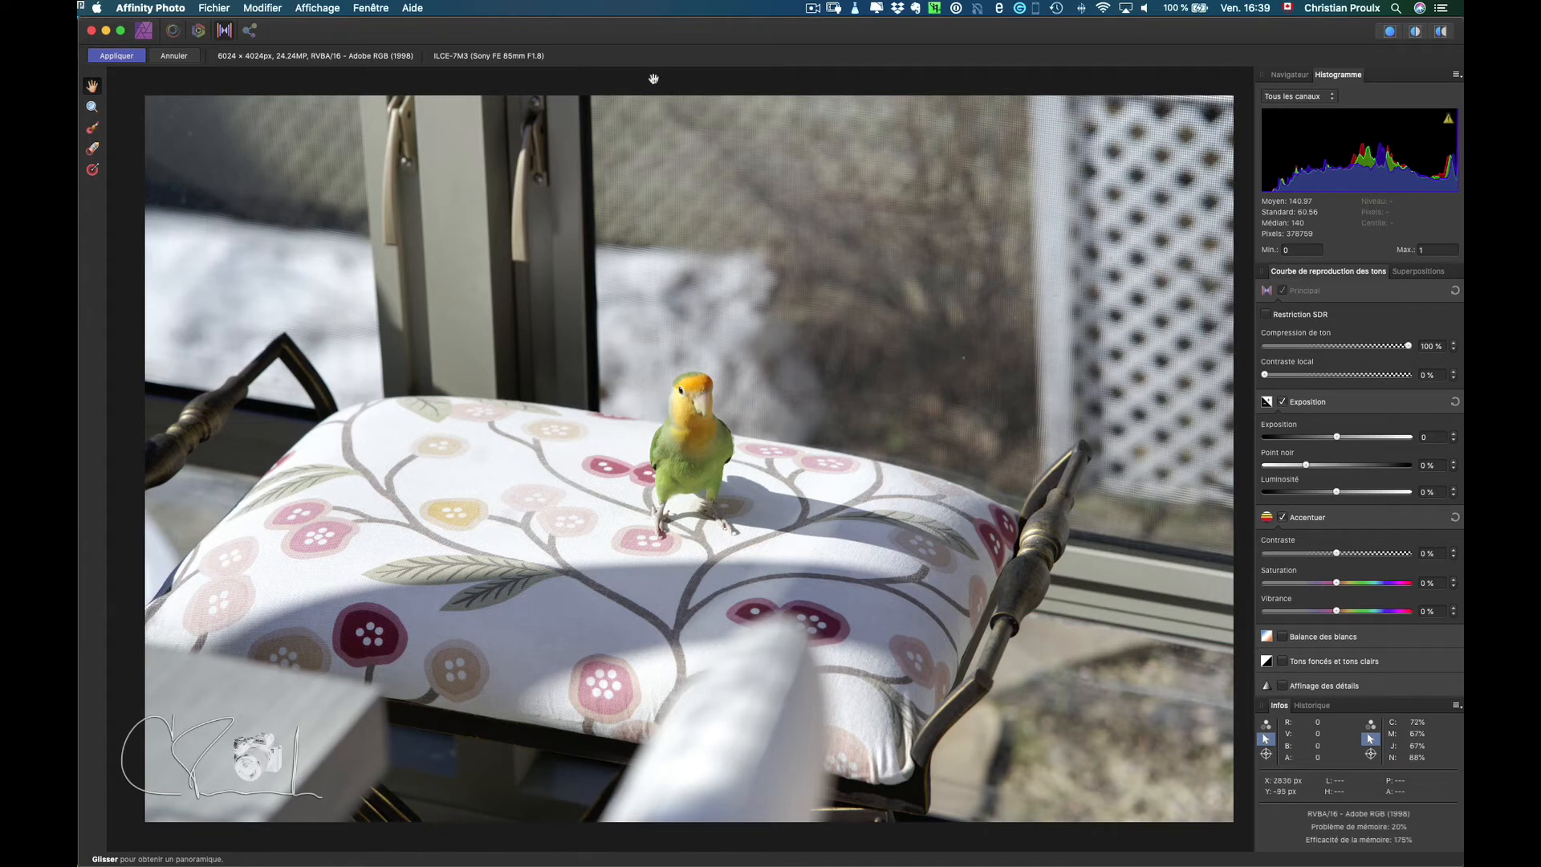
pyautogui.click(333, 10)
pyautogui.moveTo(324, 199)
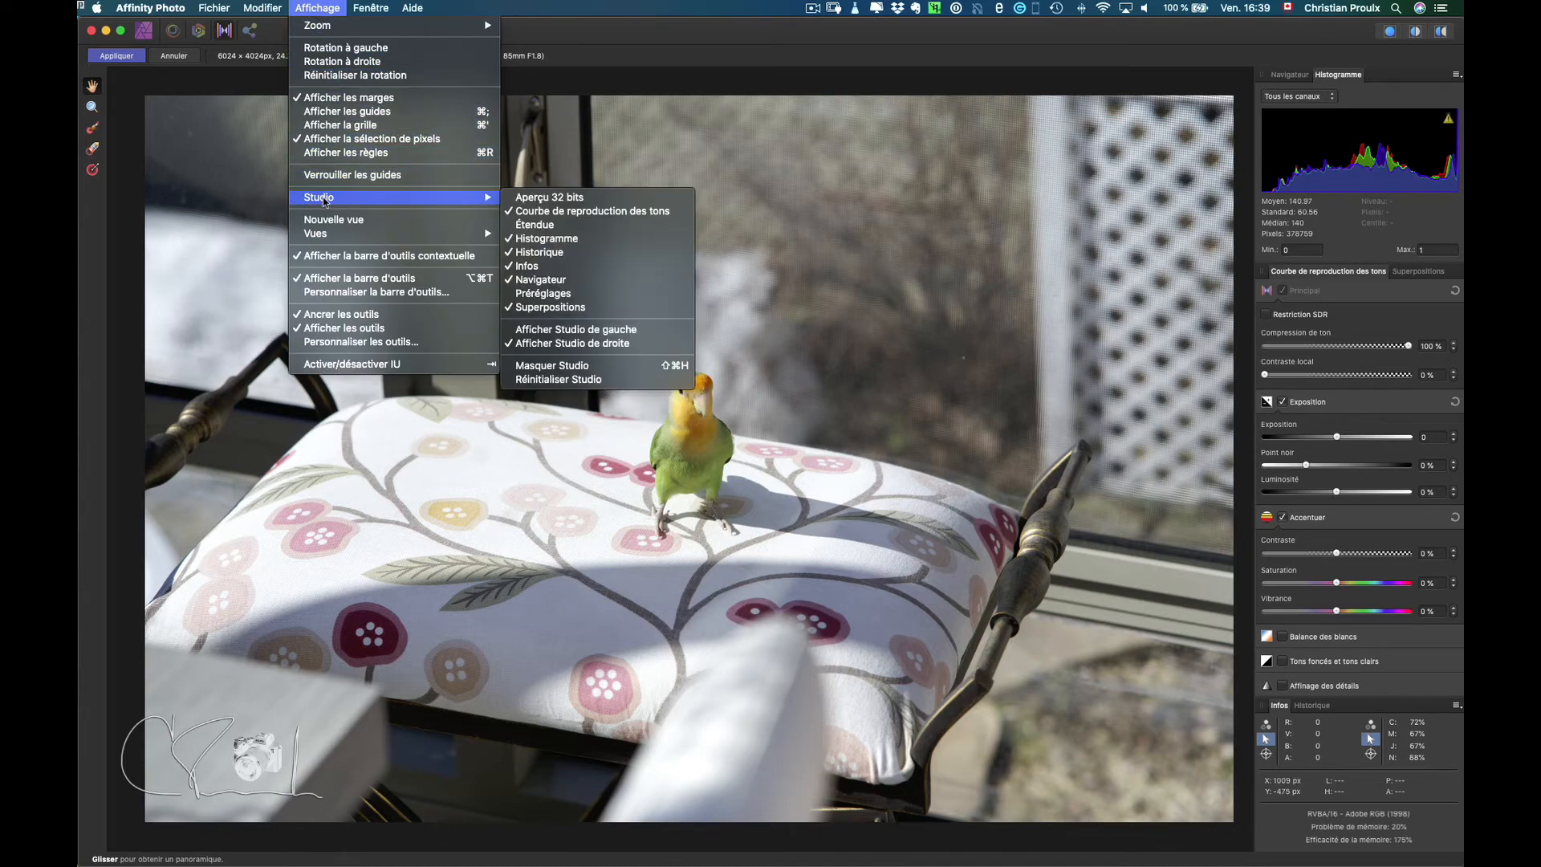
pyautogui.click(568, 296)
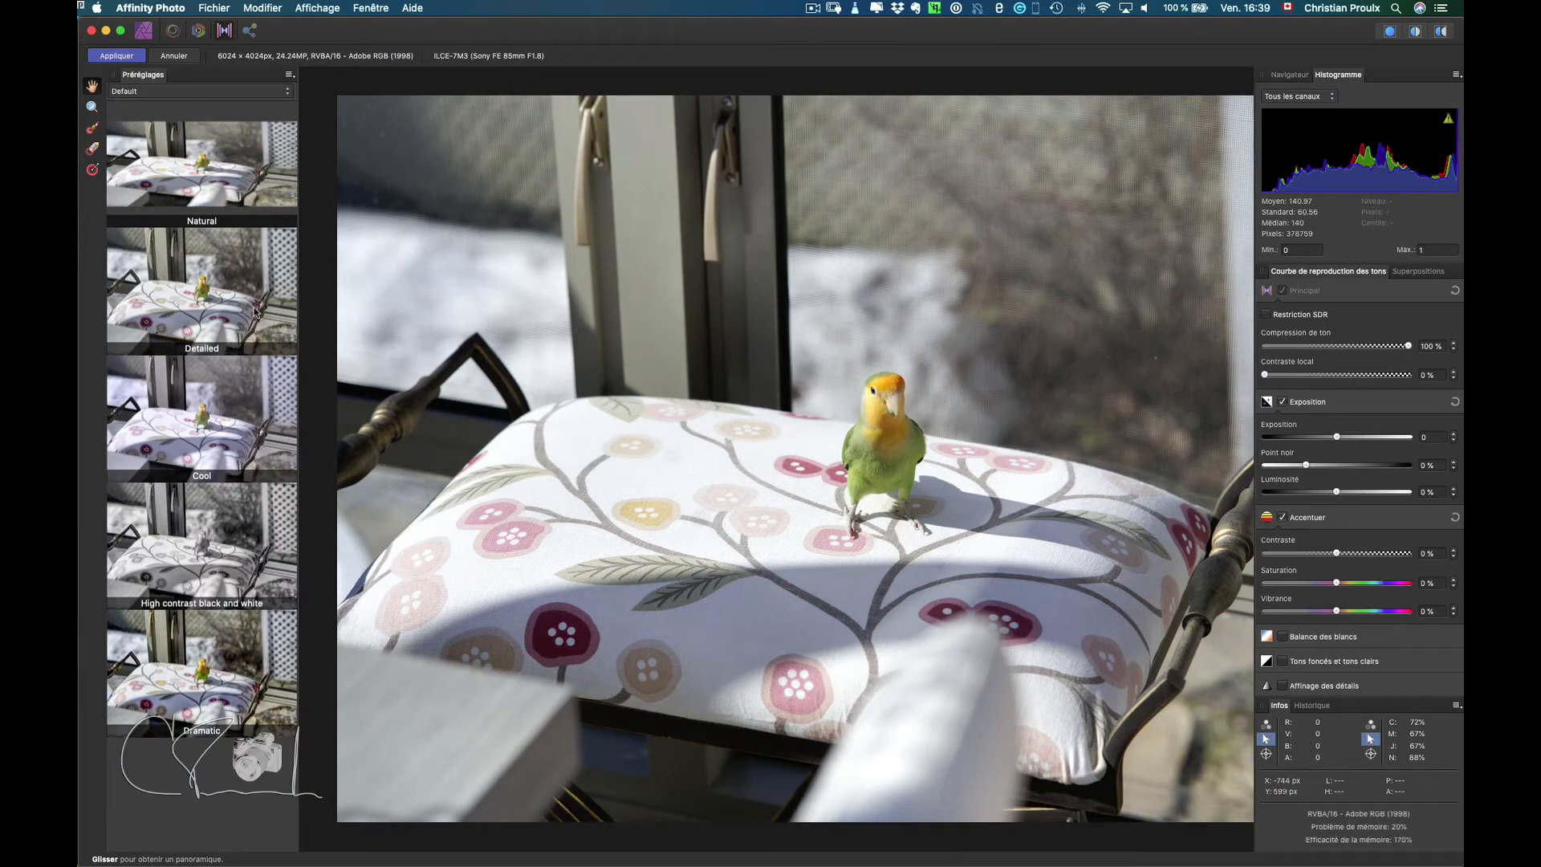
# Try the Detailed, Cool and Dramatic tone mapping presets on the photo in turn and inspect the Dramatic settings
pyautogui.click(213, 308)
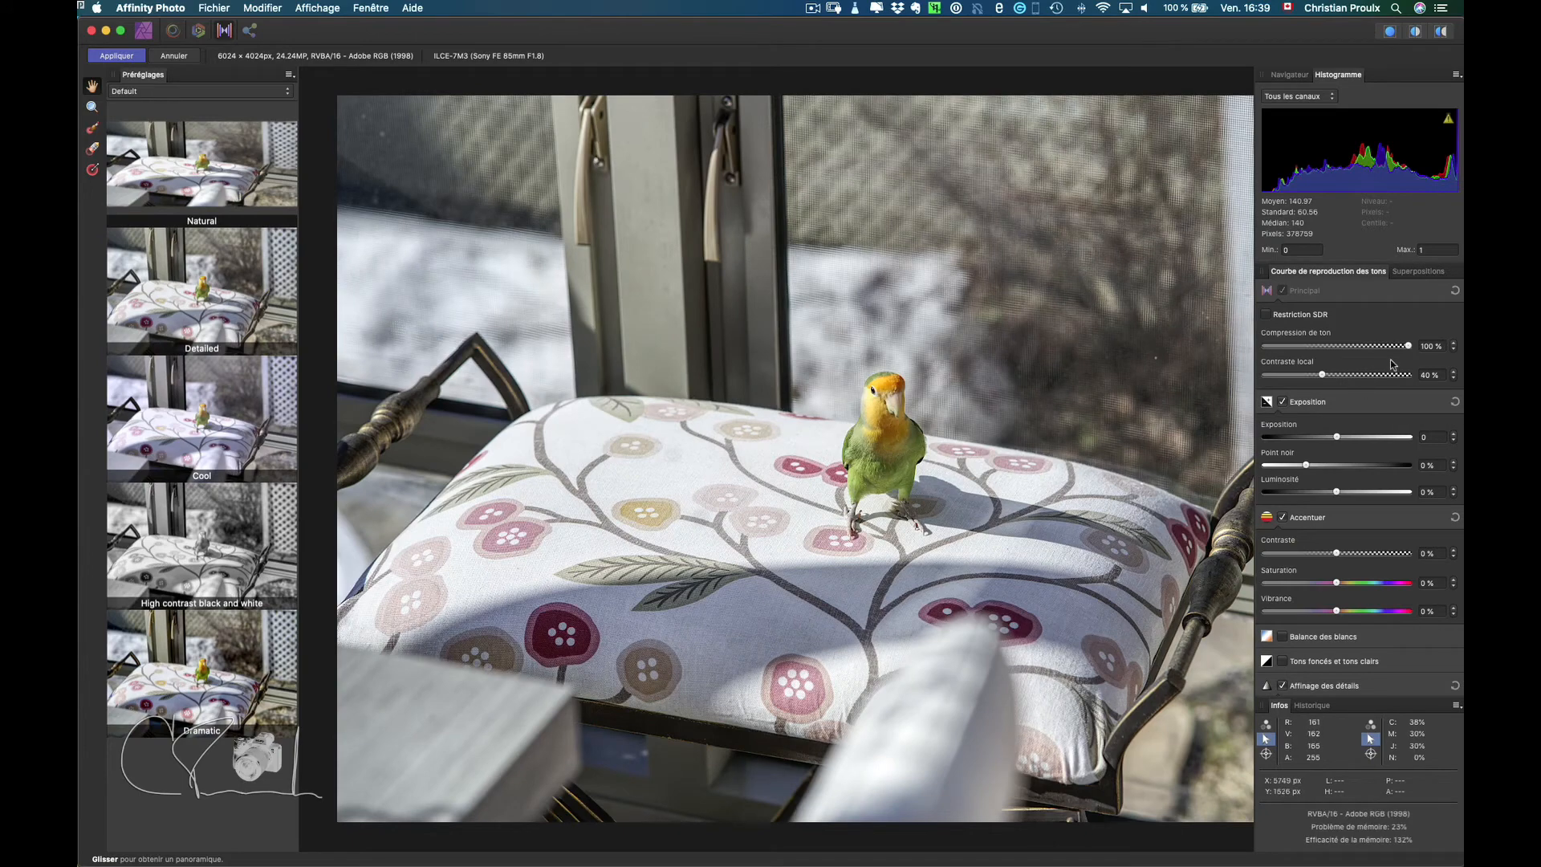
pyautogui.click(204, 408)
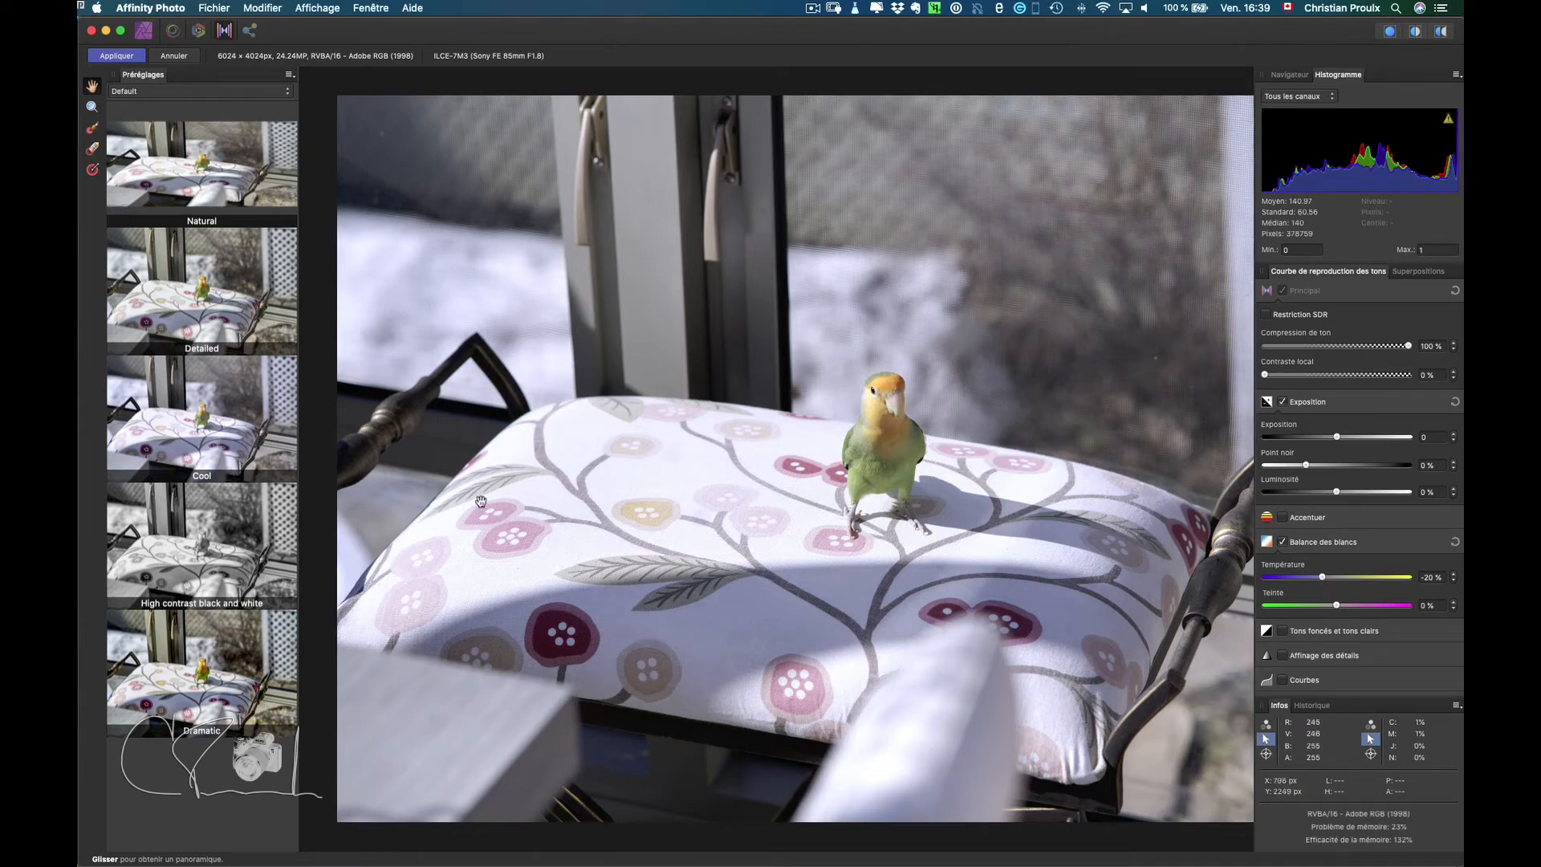
pyautogui.click(203, 678)
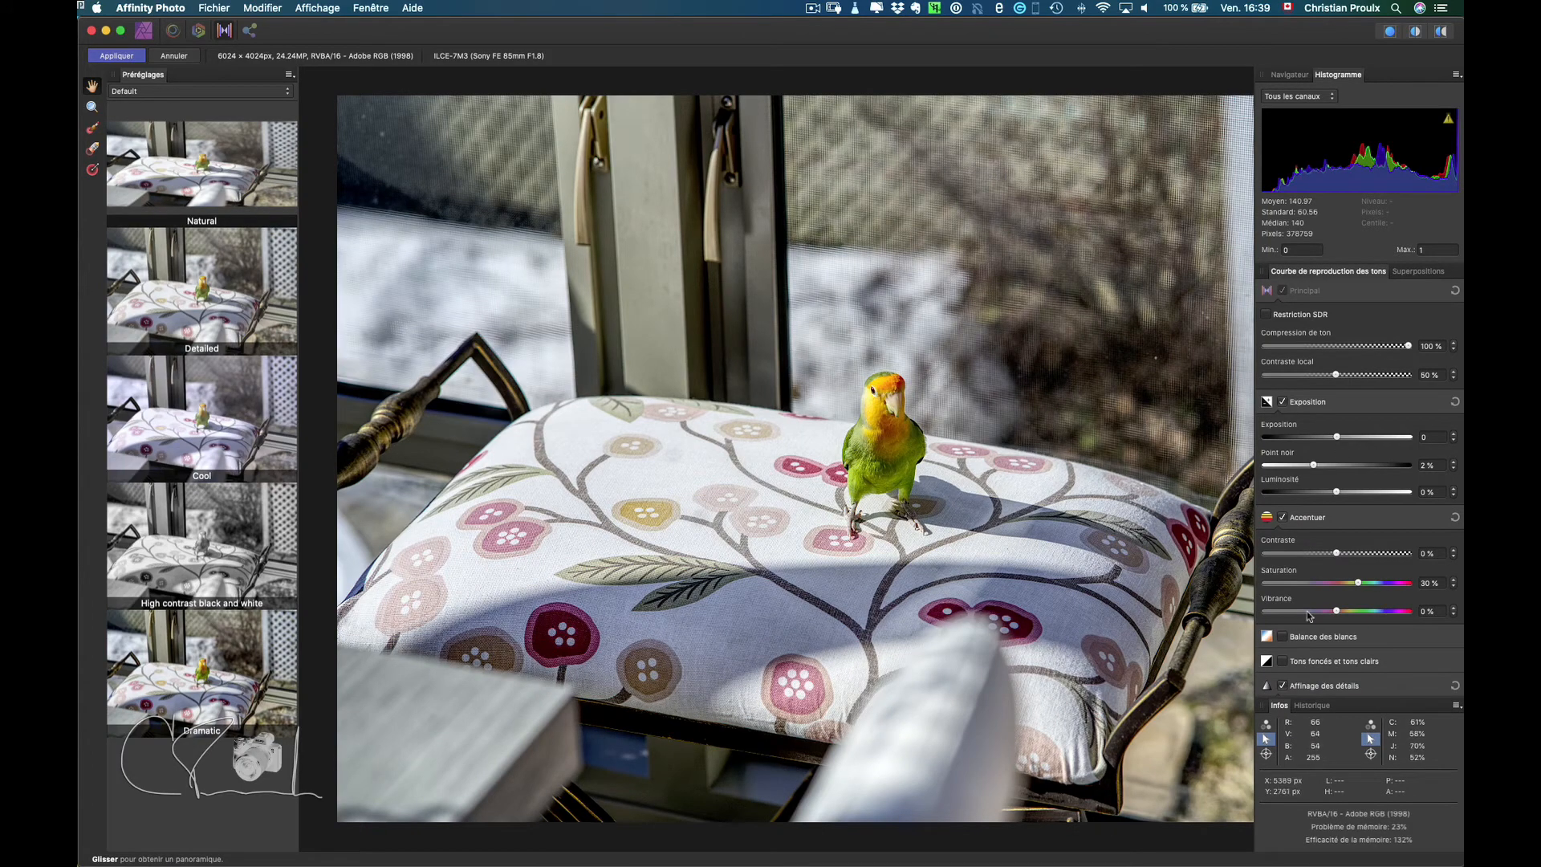
pyautogui.scroll(-10, 1302, 685)
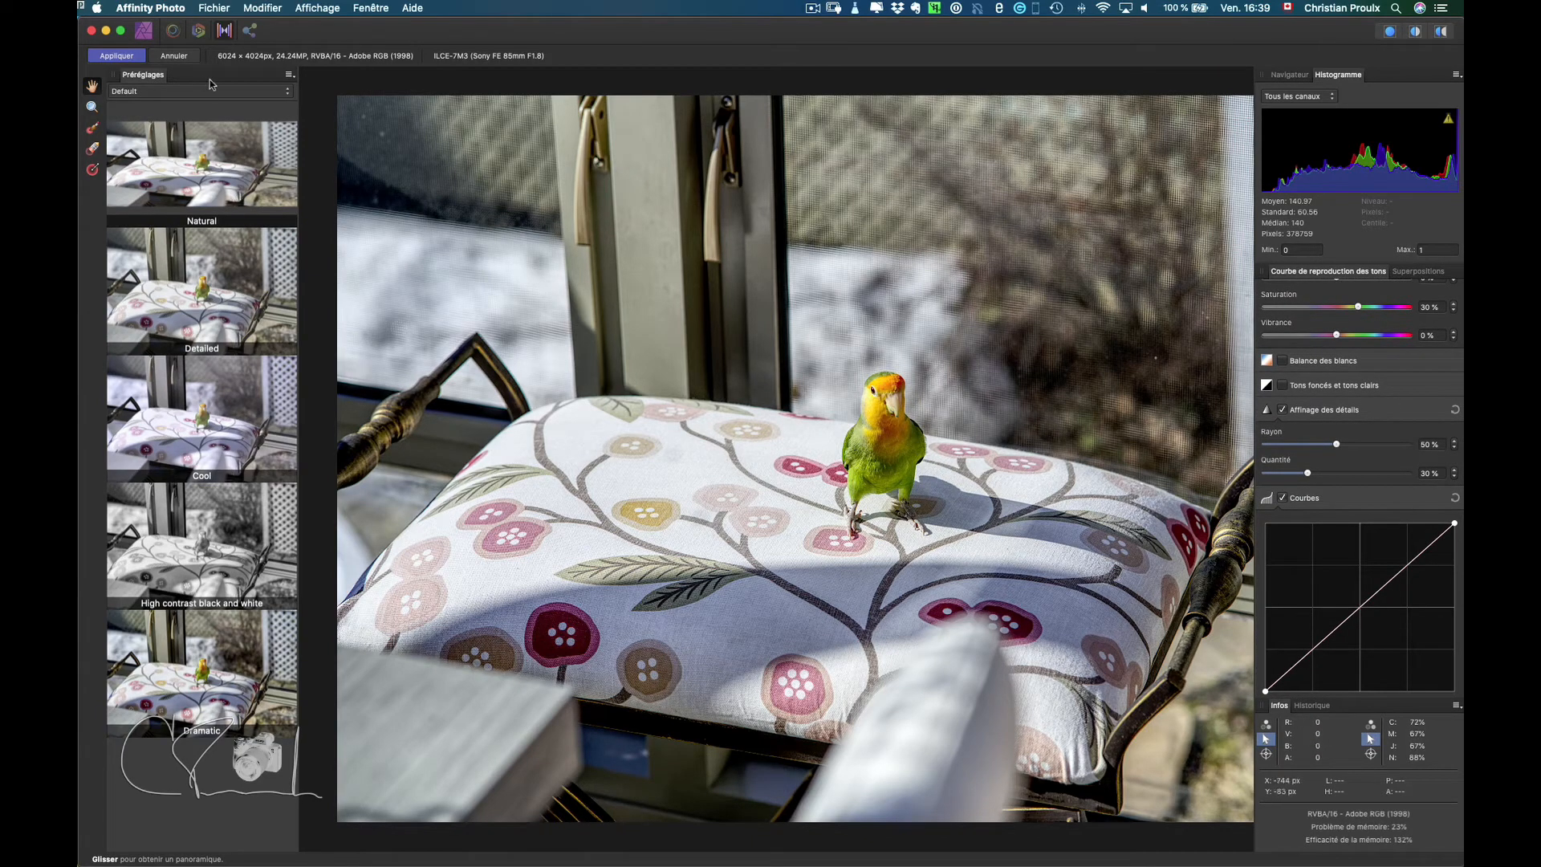
# Display the Extreme preset category, return to the Default category and reapply the Natural preset to the photo
pyautogui.click(241, 93)
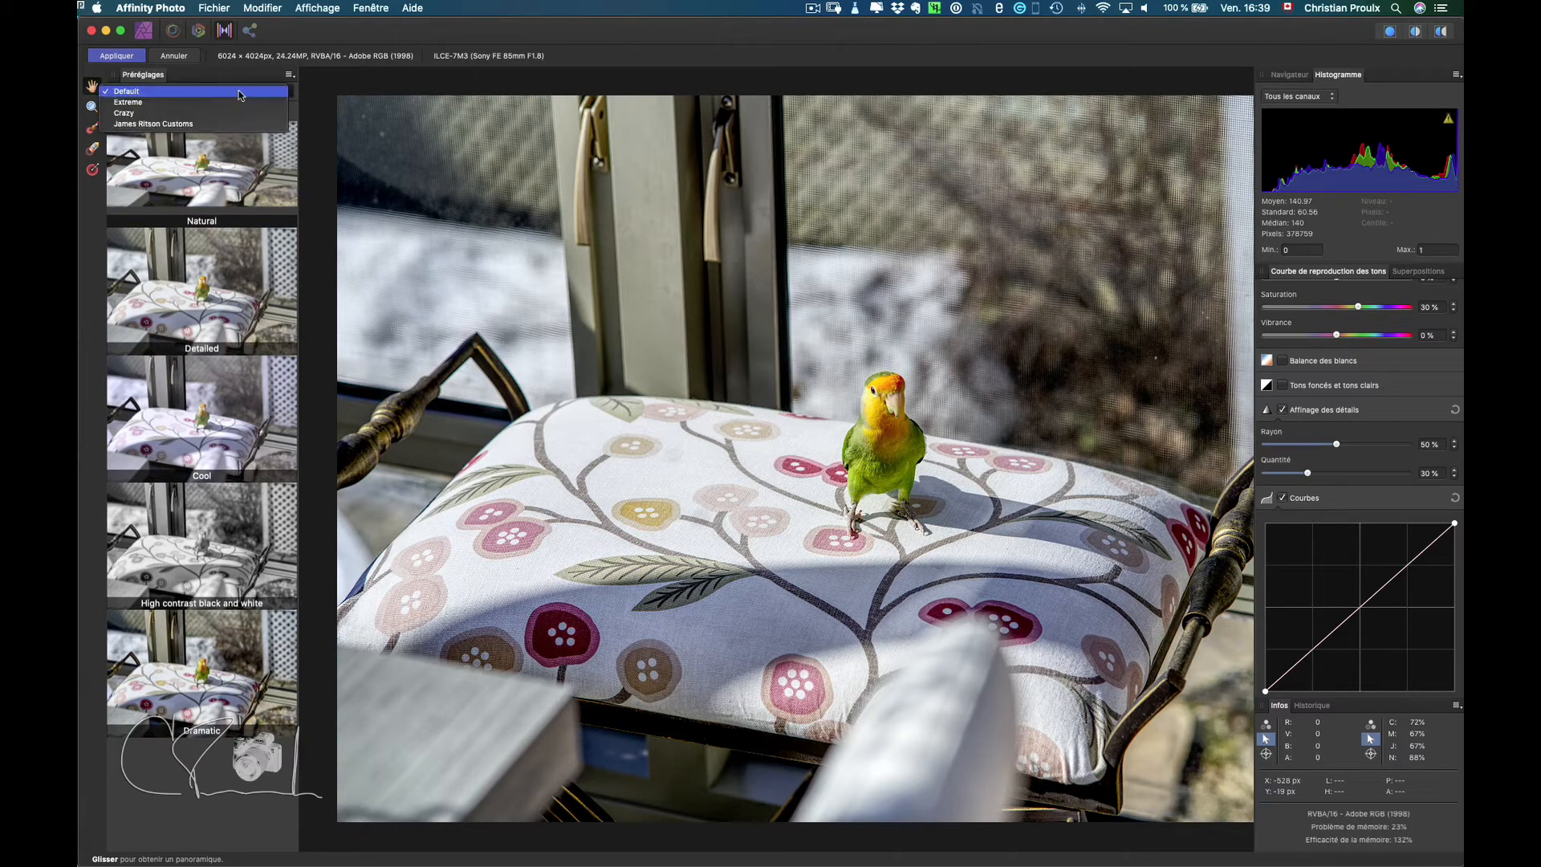
pyautogui.click(234, 103)
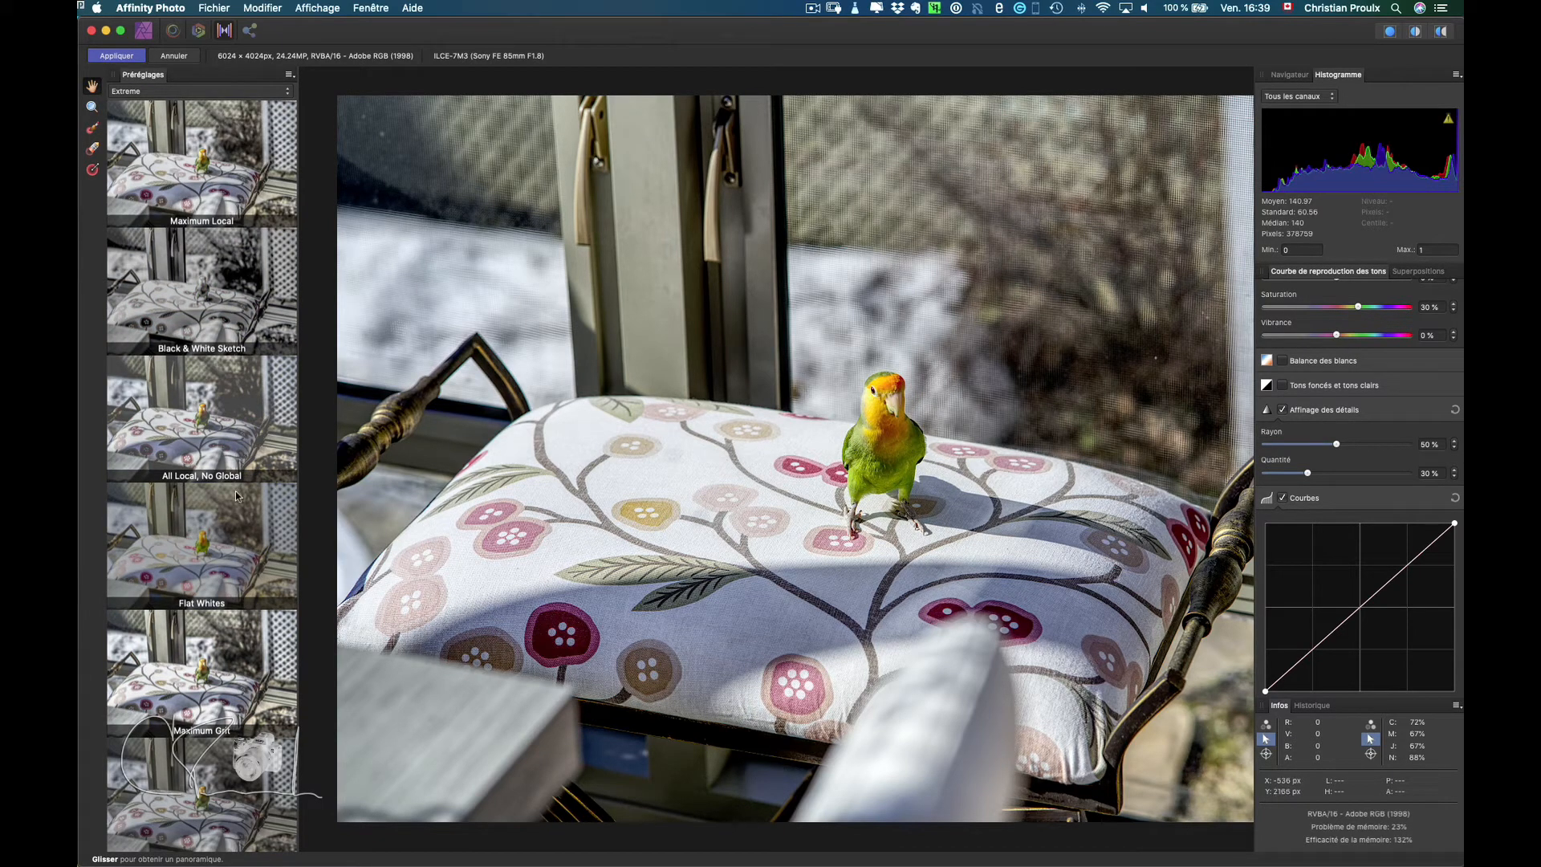
pyautogui.click(206, 91)
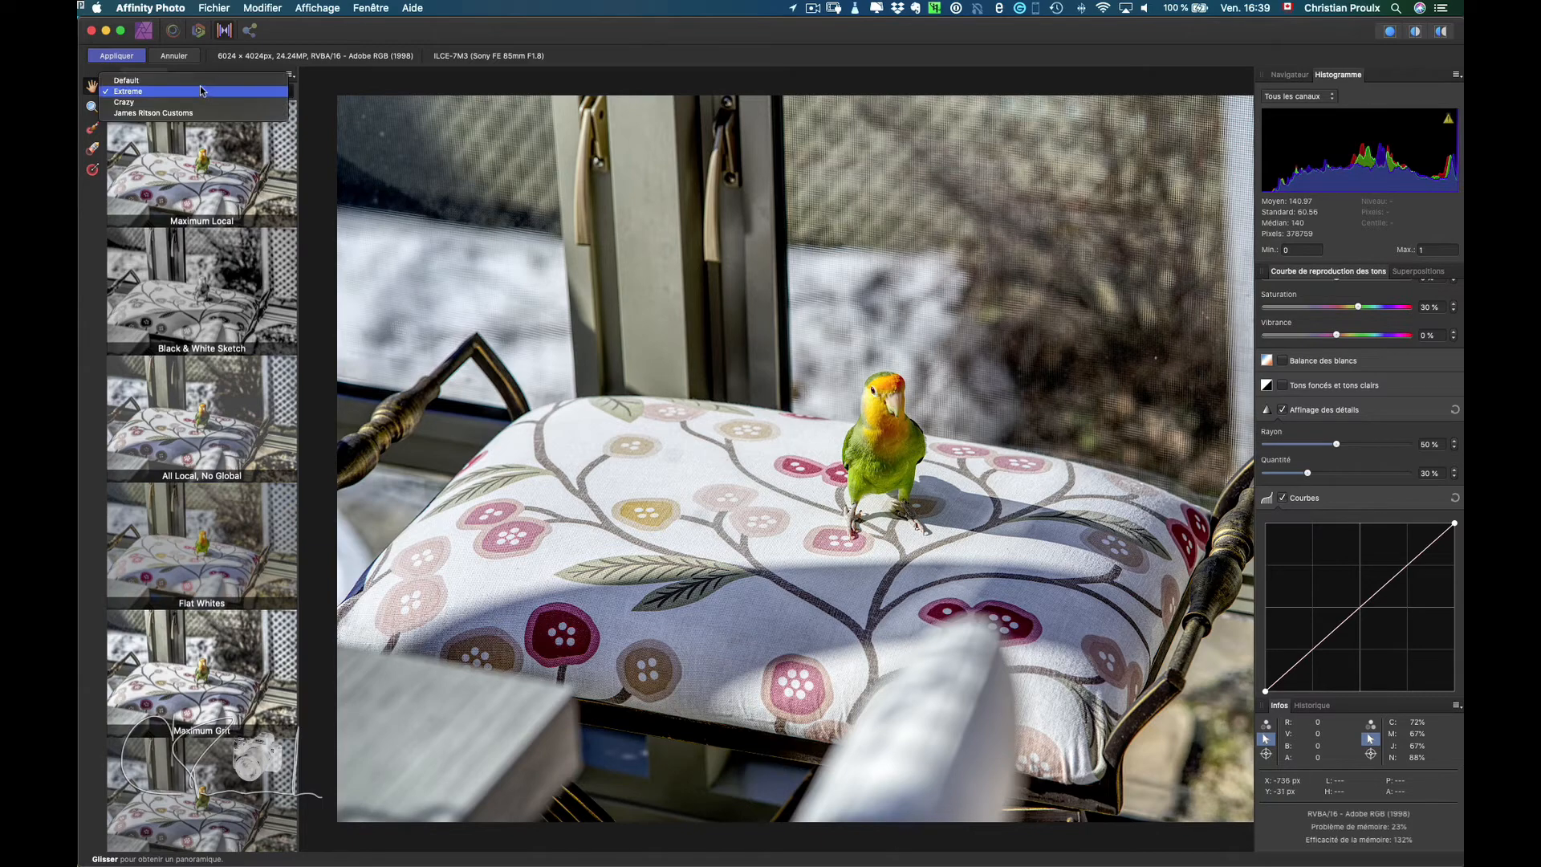
pyautogui.click(201, 80)
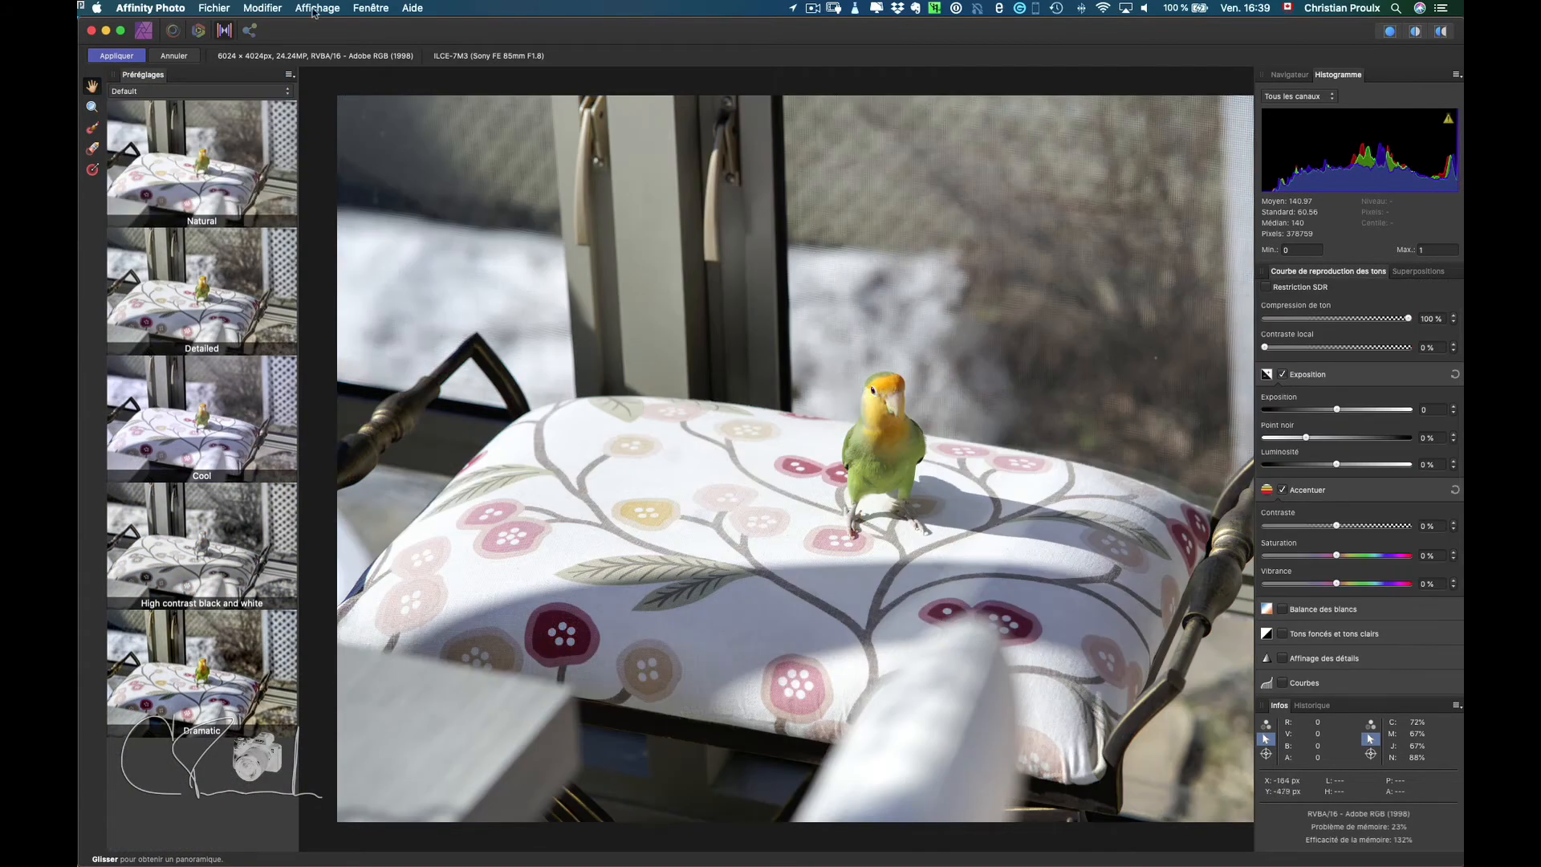
# Hide the Préréglages studio panel to enlarge the image area
pyautogui.click(323, 9)
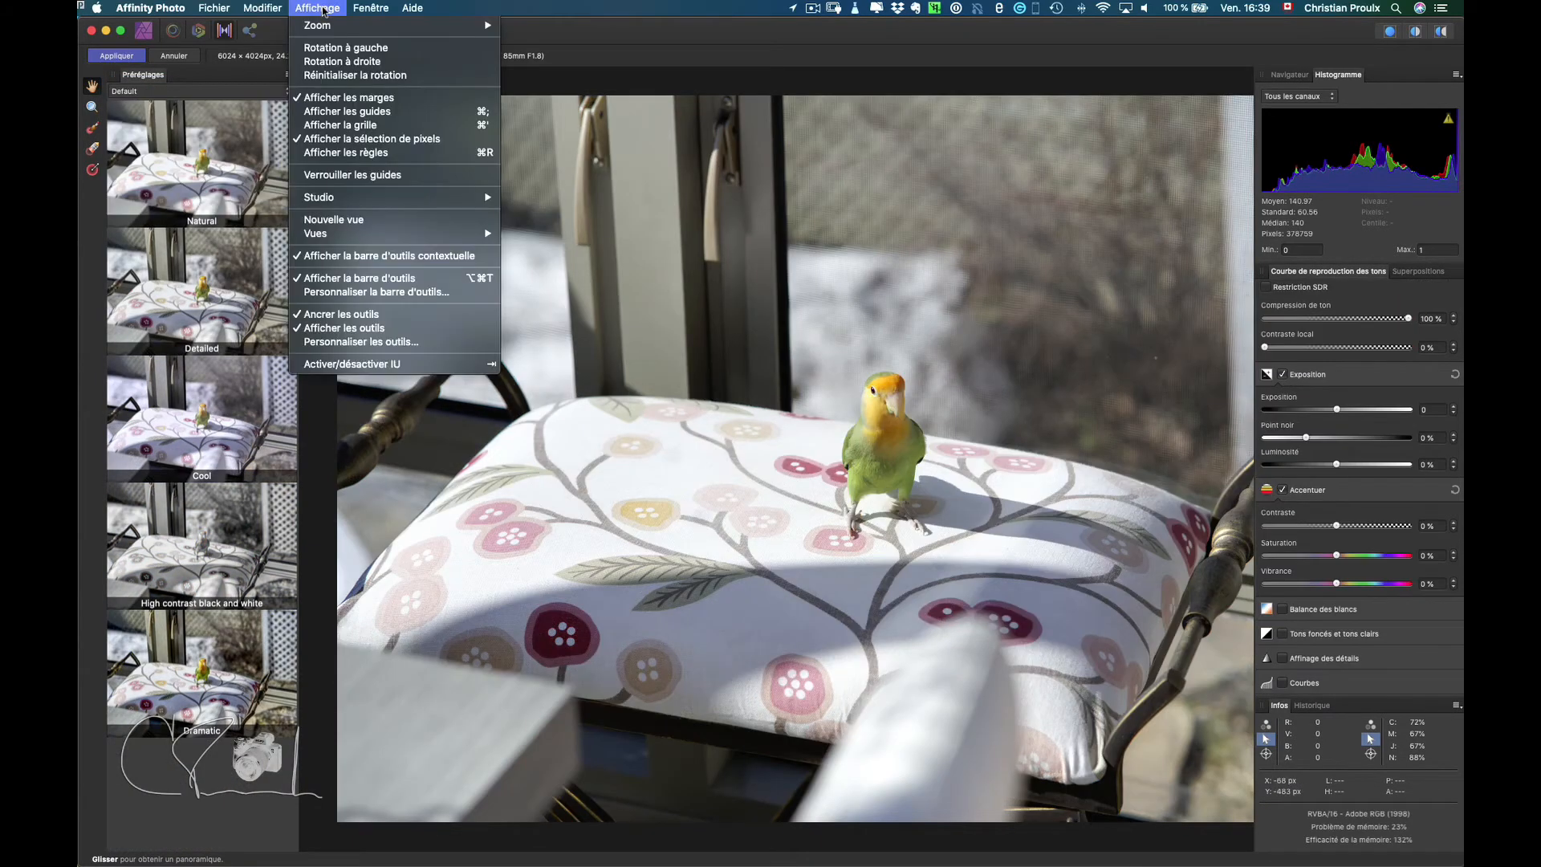
pyautogui.moveTo(384, 204)
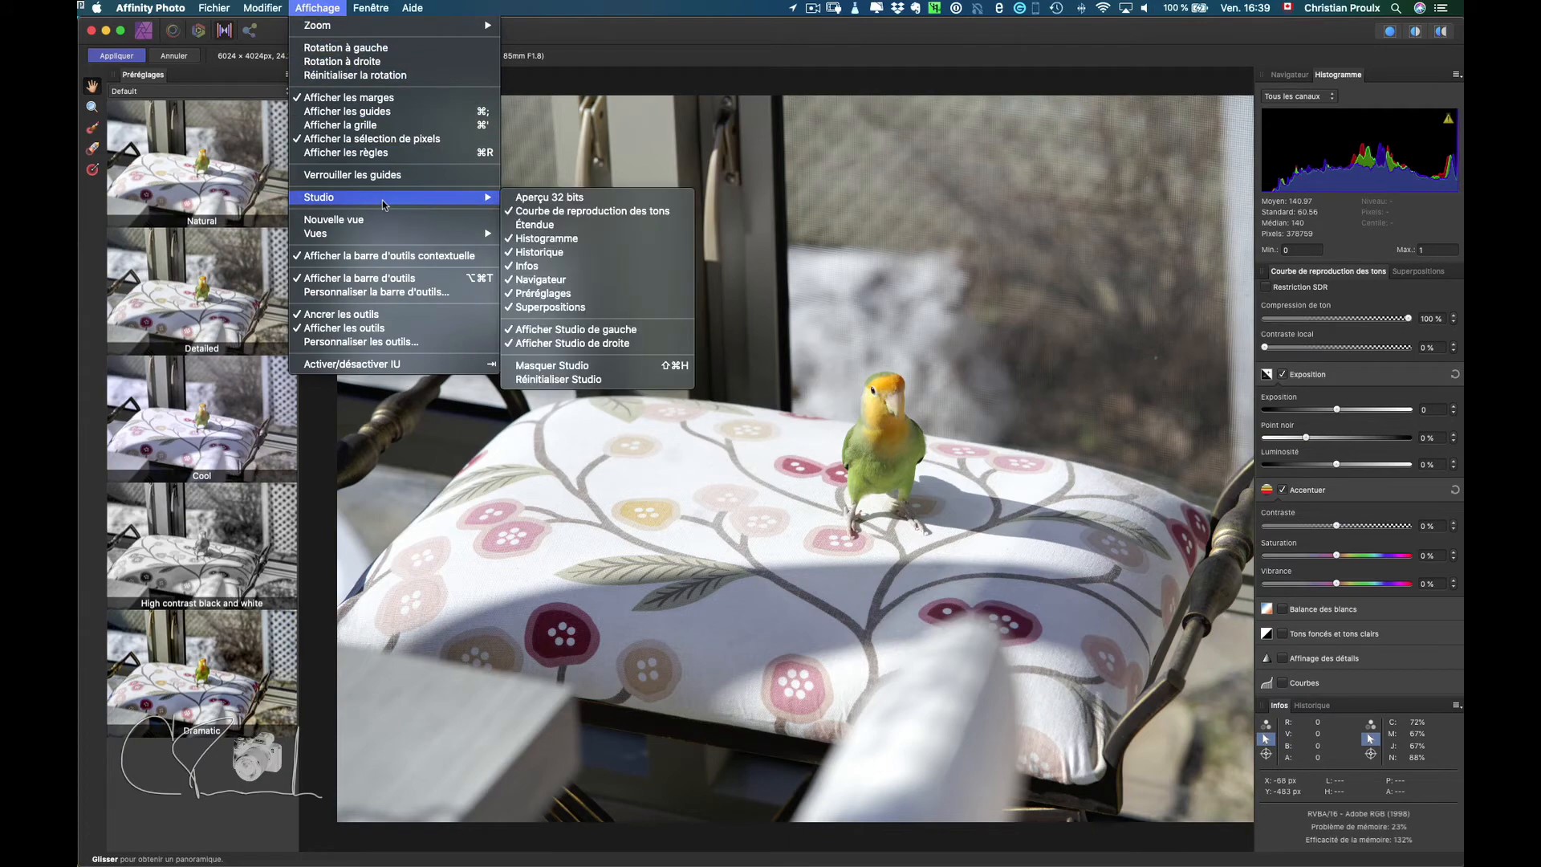
pyautogui.click(544, 293)
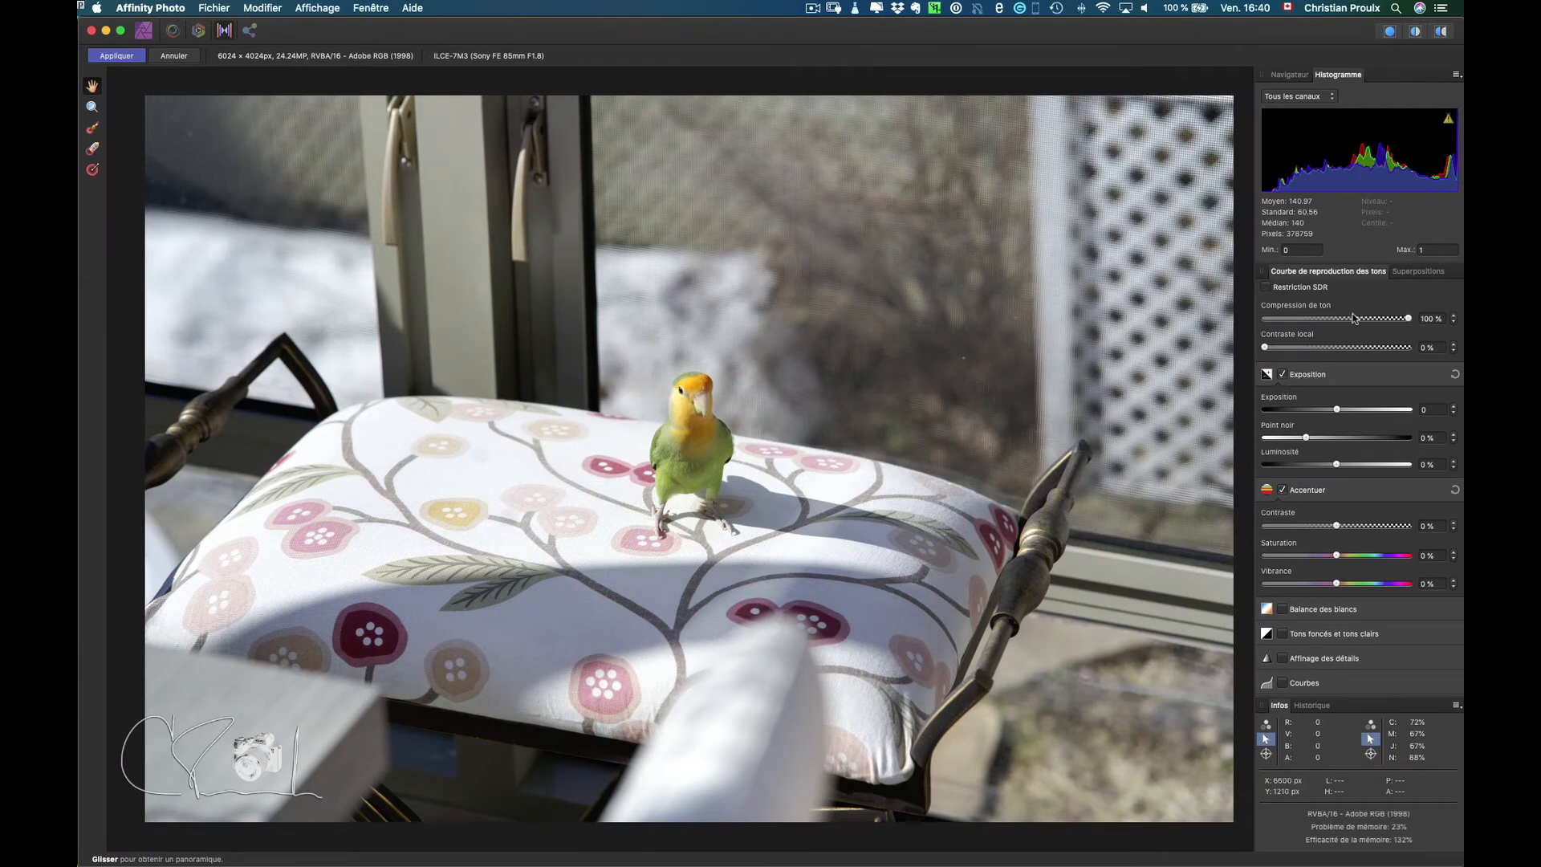
# Set tone compression to 77 % and local contrast to 61 %, with saturation at 20 % and vibrance at 7 %
pyautogui.doubleClick(1408, 318)
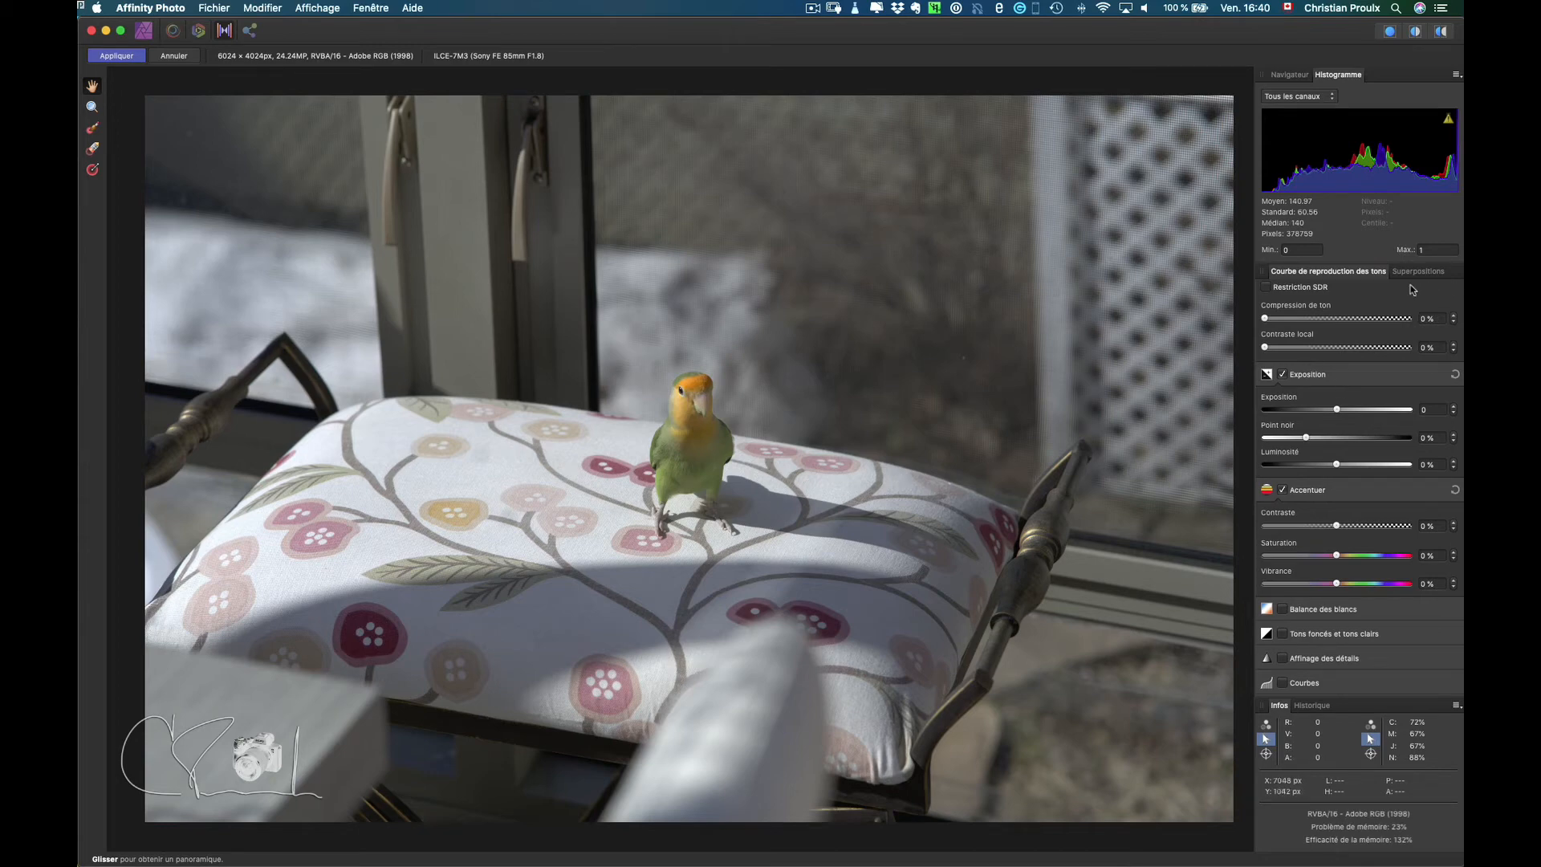
pyautogui.moveTo(1265, 318); pyautogui.dragTo(1368, 319)
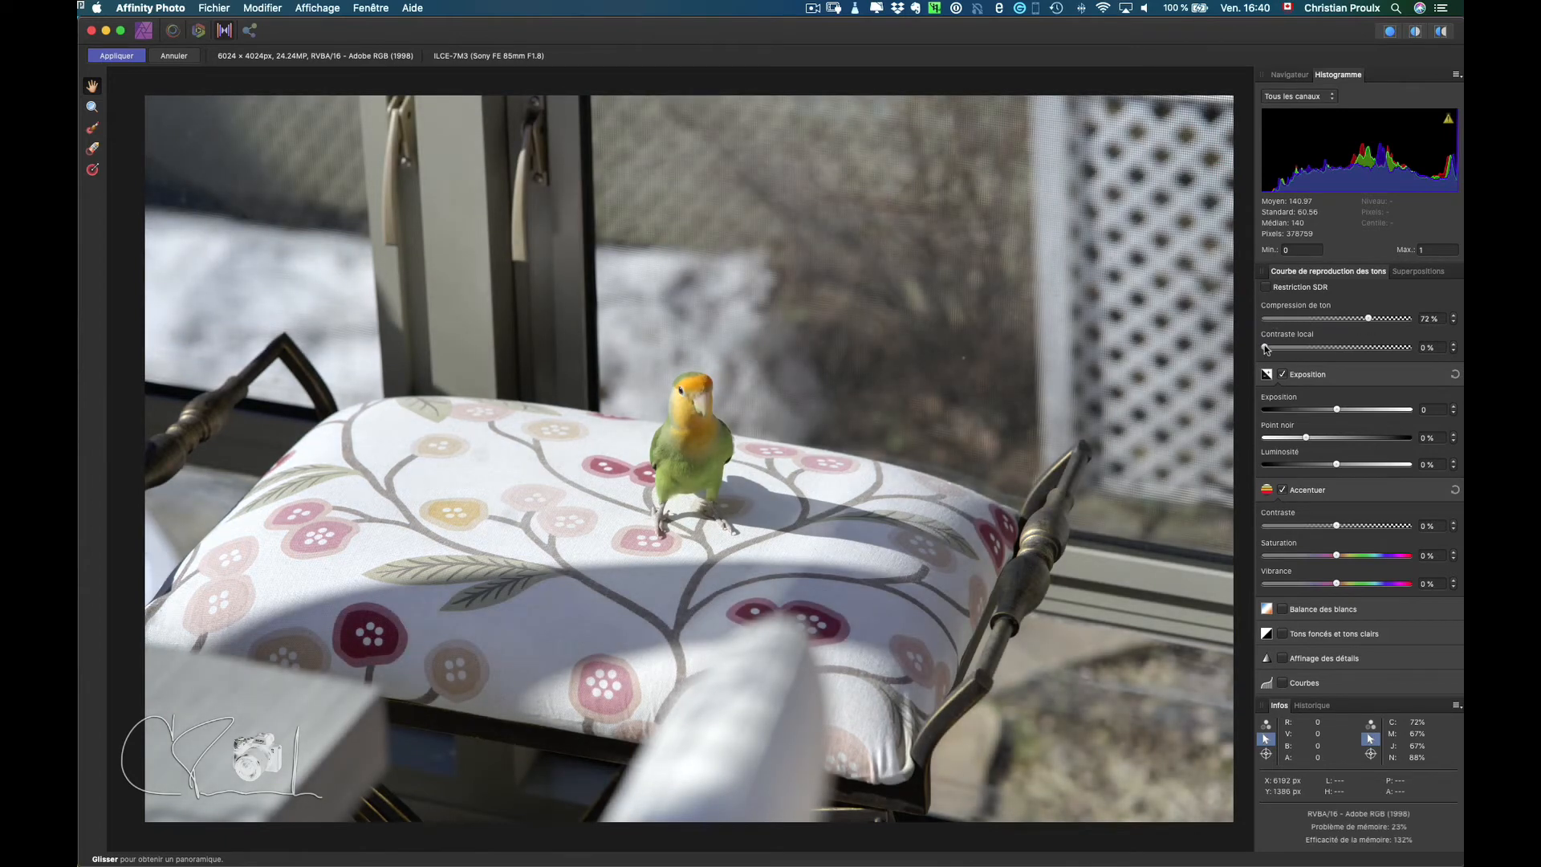
pyautogui.moveTo(1266, 347); pyautogui.dragTo(1353, 349)
pyautogui.click(1355, 349)
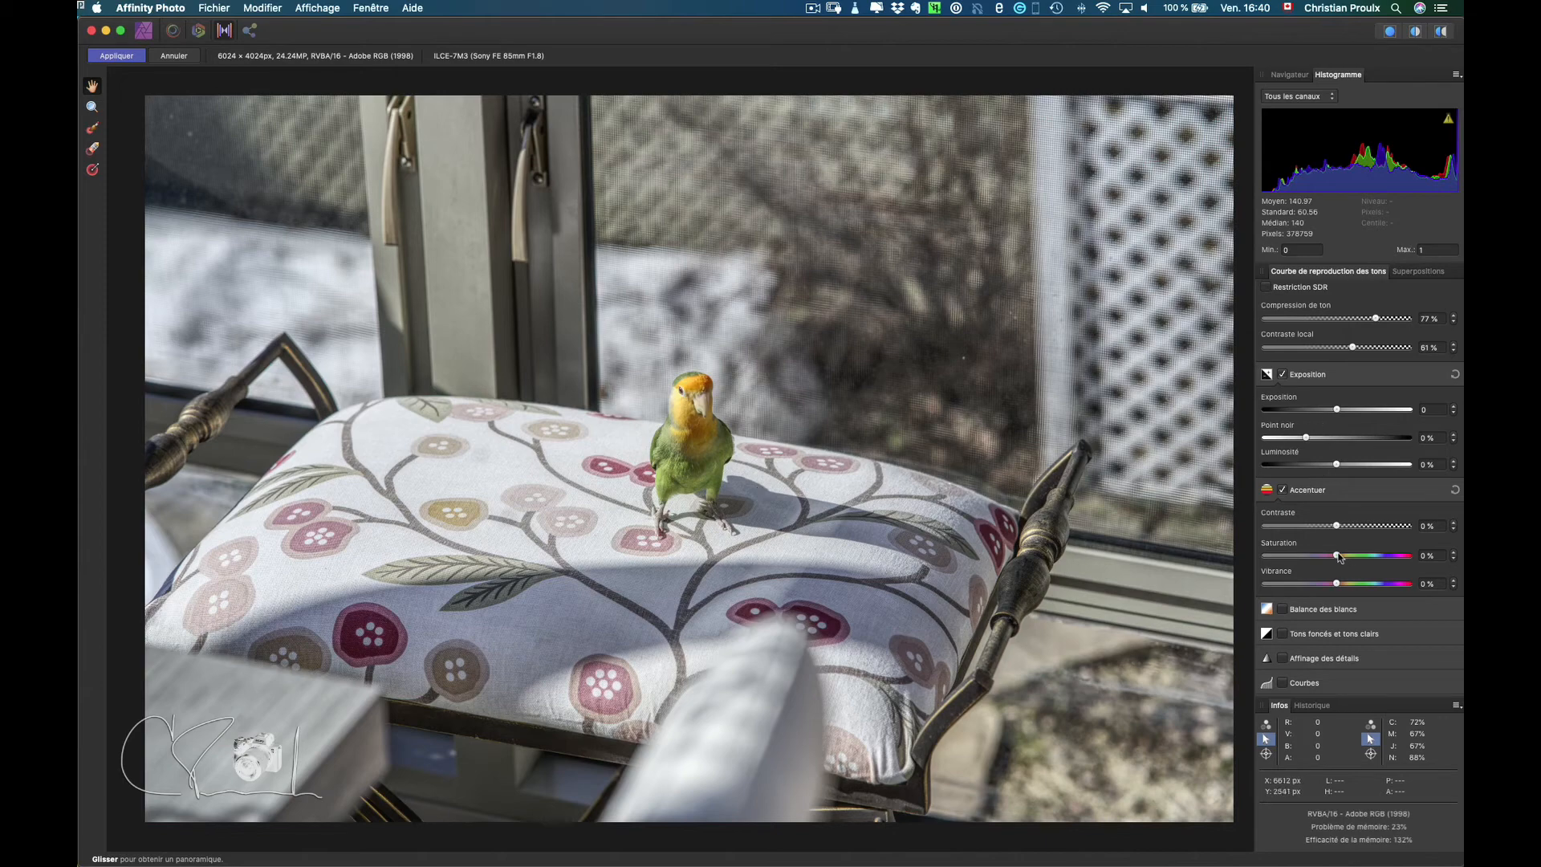
pyautogui.moveTo(1337, 555)
pyautogui.mouseDown()
pyautogui.moveTo(1353, 555)
pyautogui.moveTo(1345, 583)
pyautogui.mouseUp()
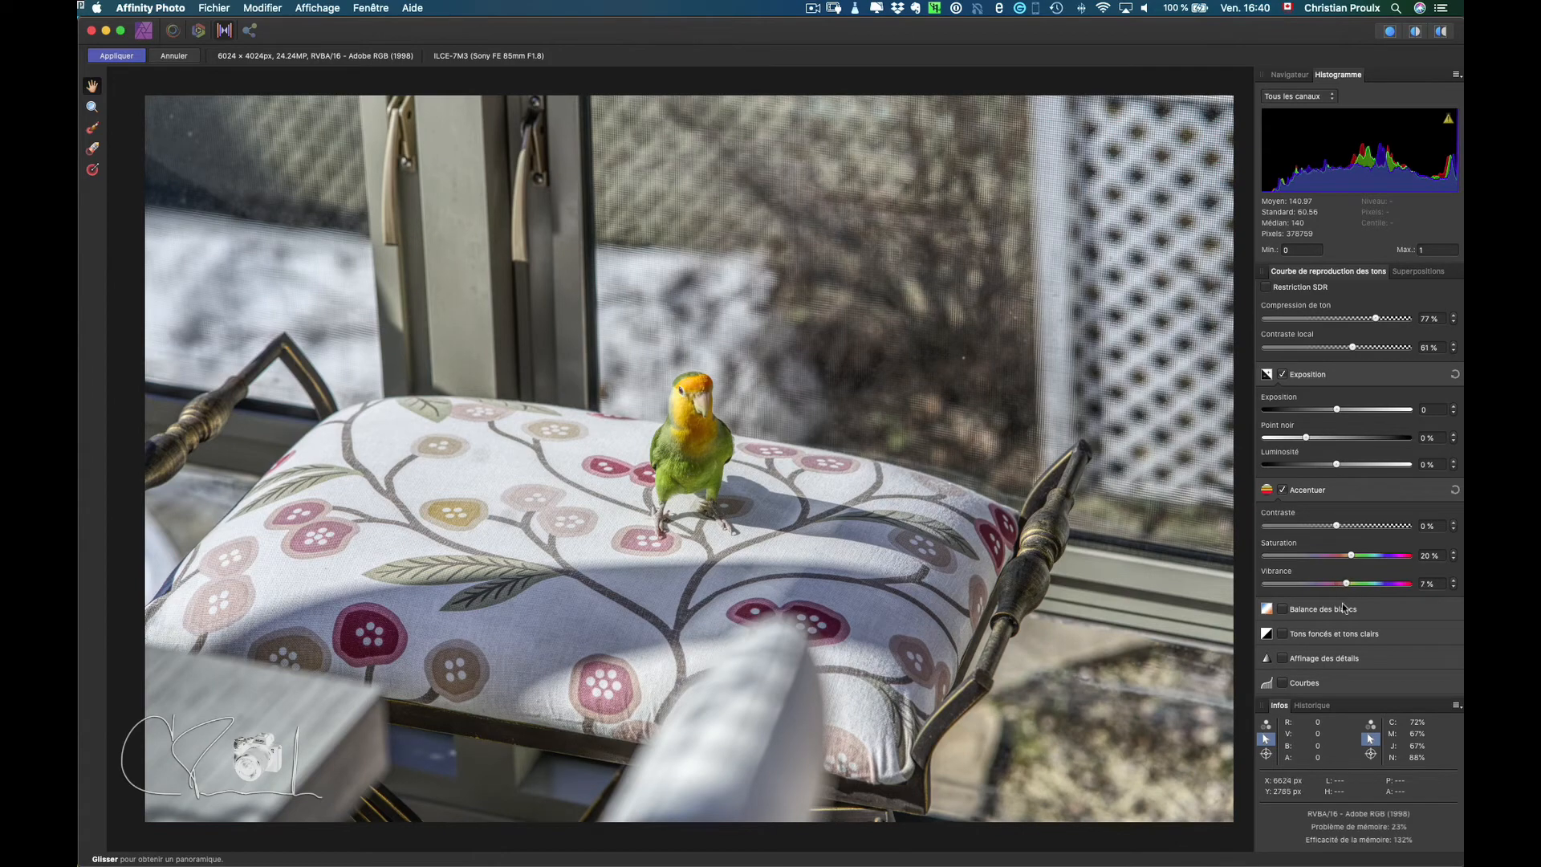
# Enable detail refinement and set its radius to 47 % and amount to 28 % while checking the bird up close
pyautogui.click(1281, 659)
pyautogui.scroll(-2, 1320, 663)
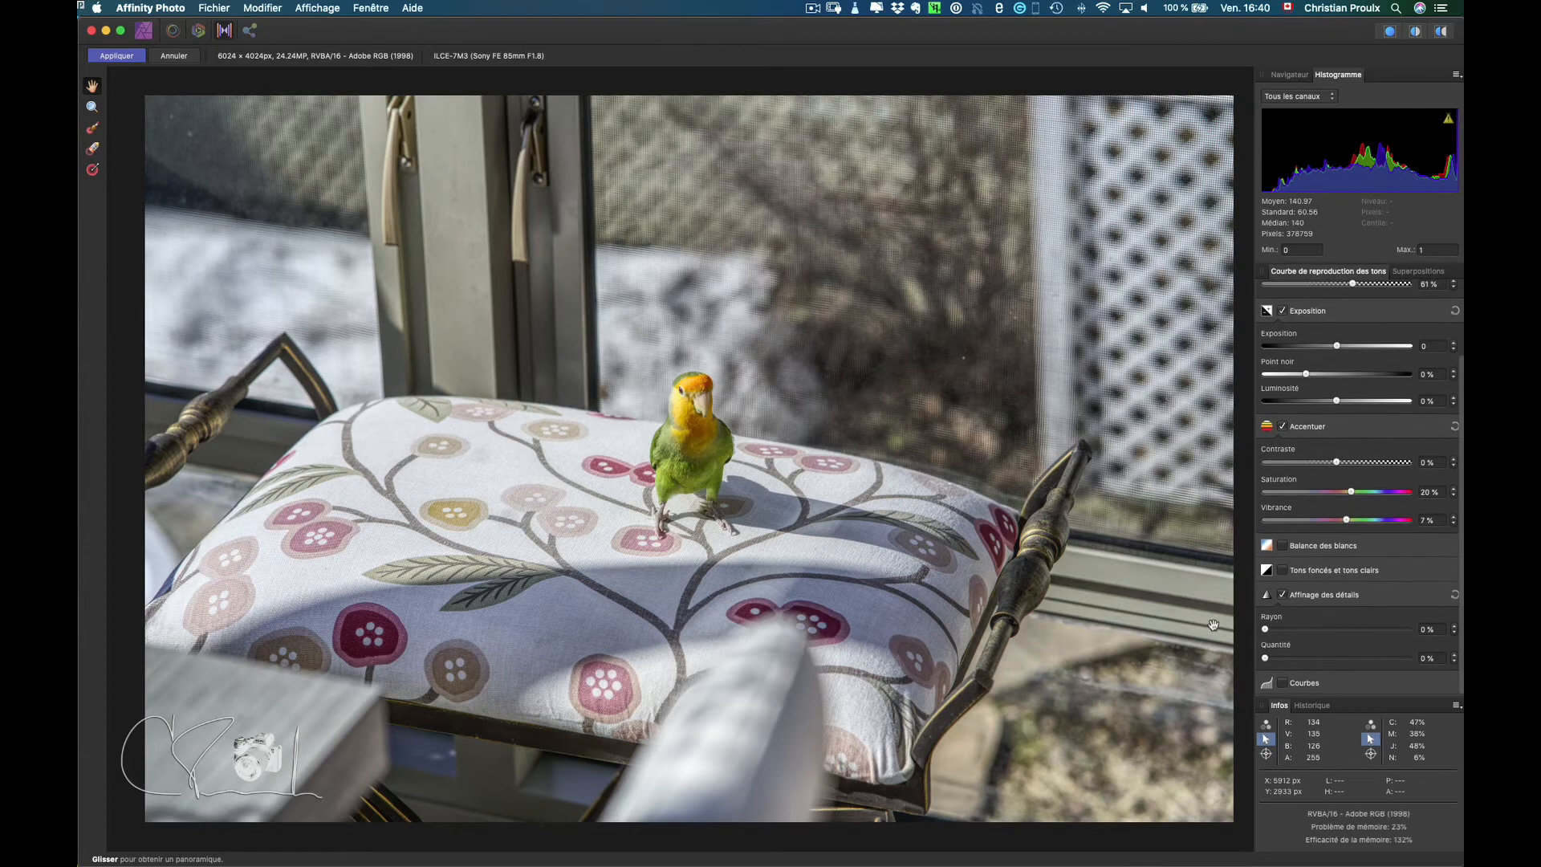
pyautogui.press('super+plus')
pyautogui.press('super+plus')
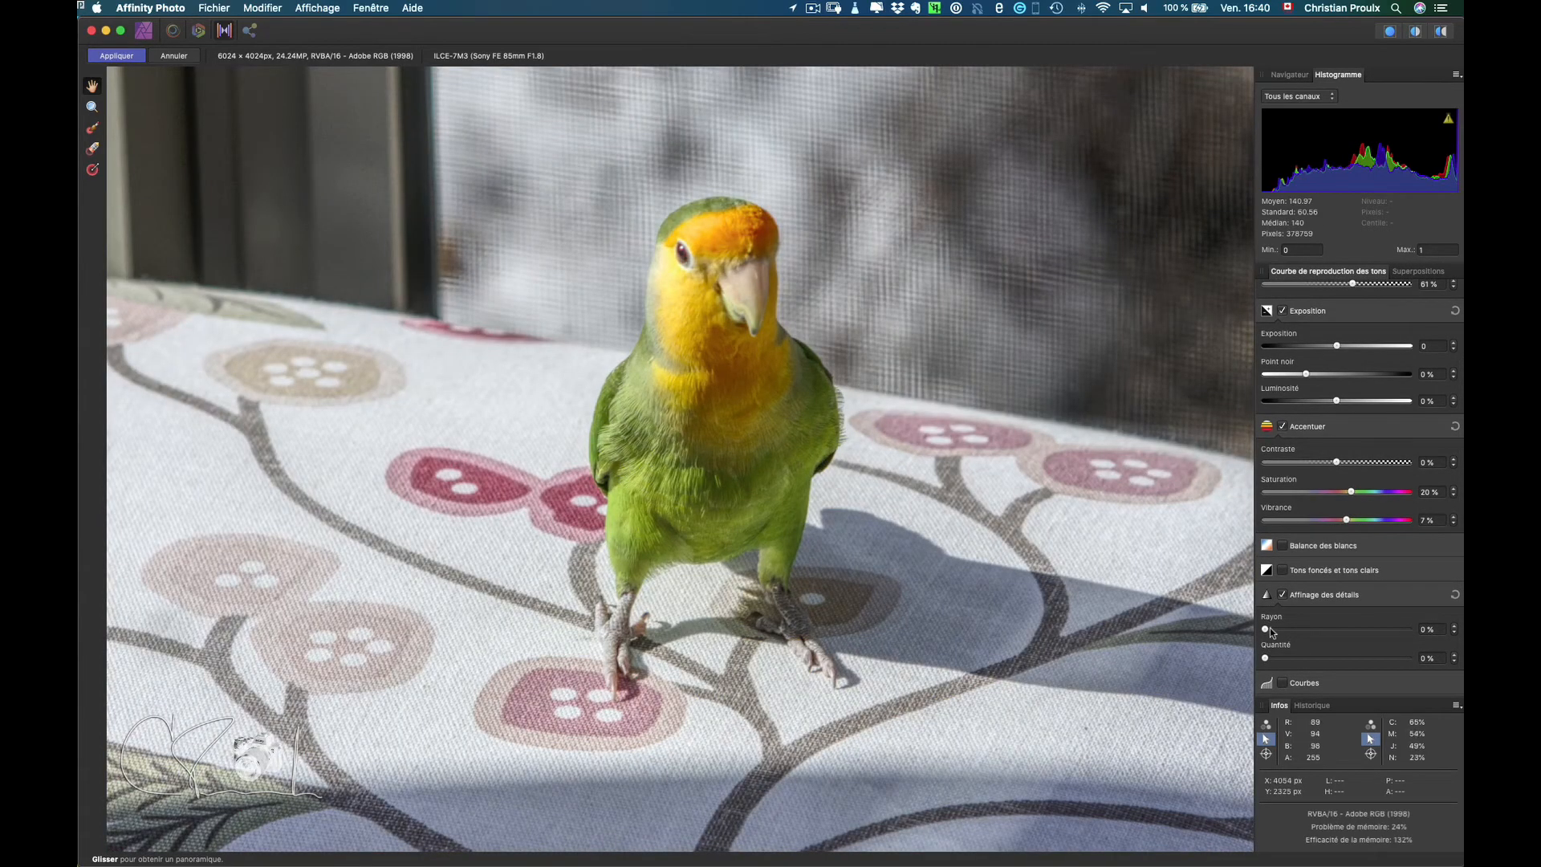
pyautogui.moveTo(1265, 630); pyautogui.dragTo(1307, 659)
pyautogui.press('super+0')
# Enable the master curve, lower its shadows and midpoint slightly, and apply the tone mapping to the photo
pyautogui.scroll(-3, 1356, 610)
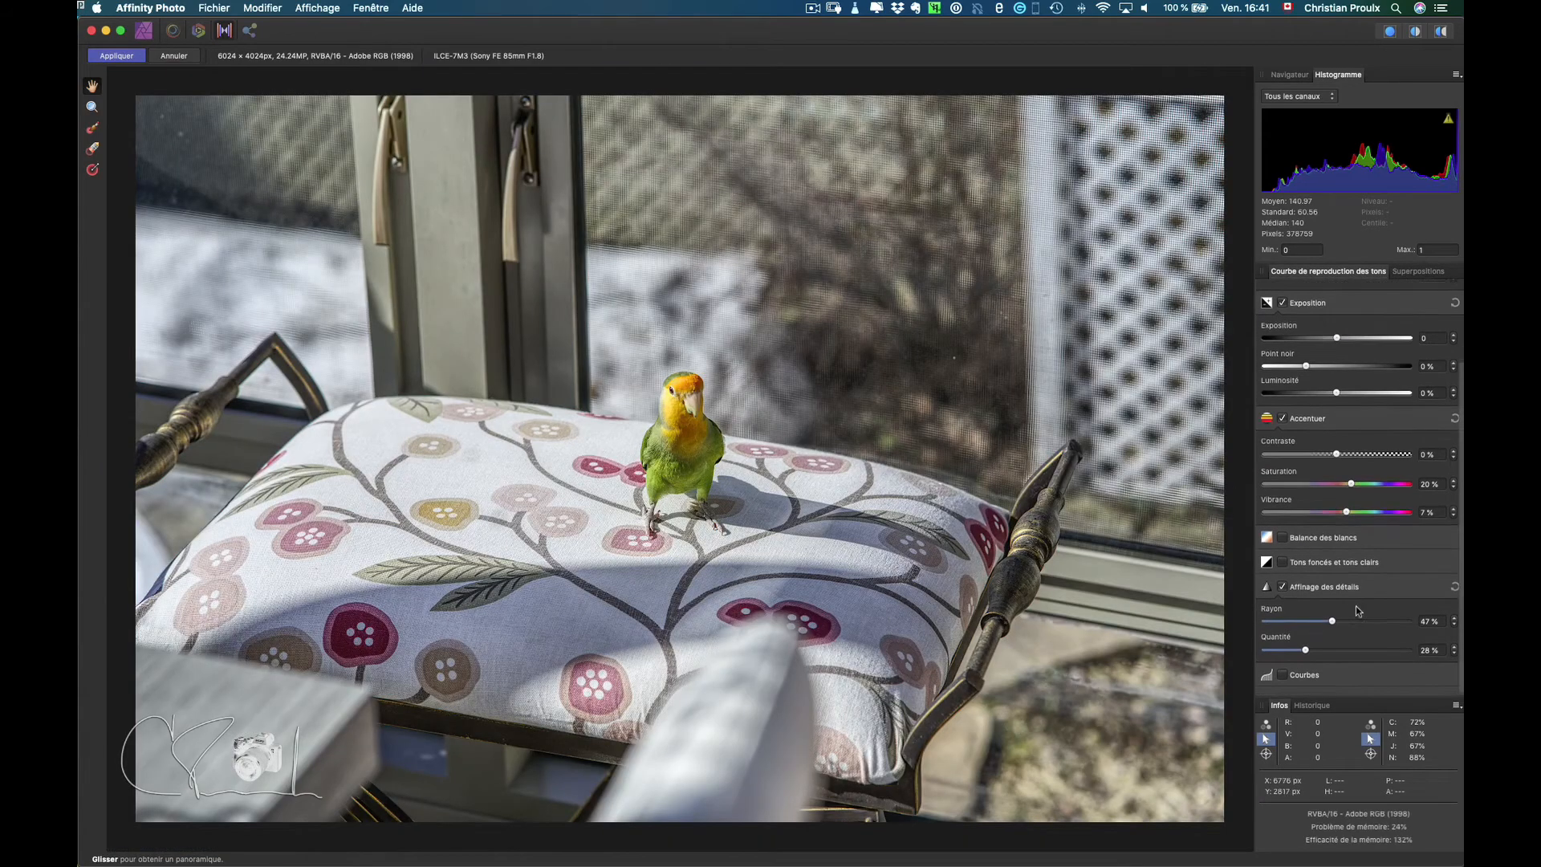
pyautogui.click(1282, 682)
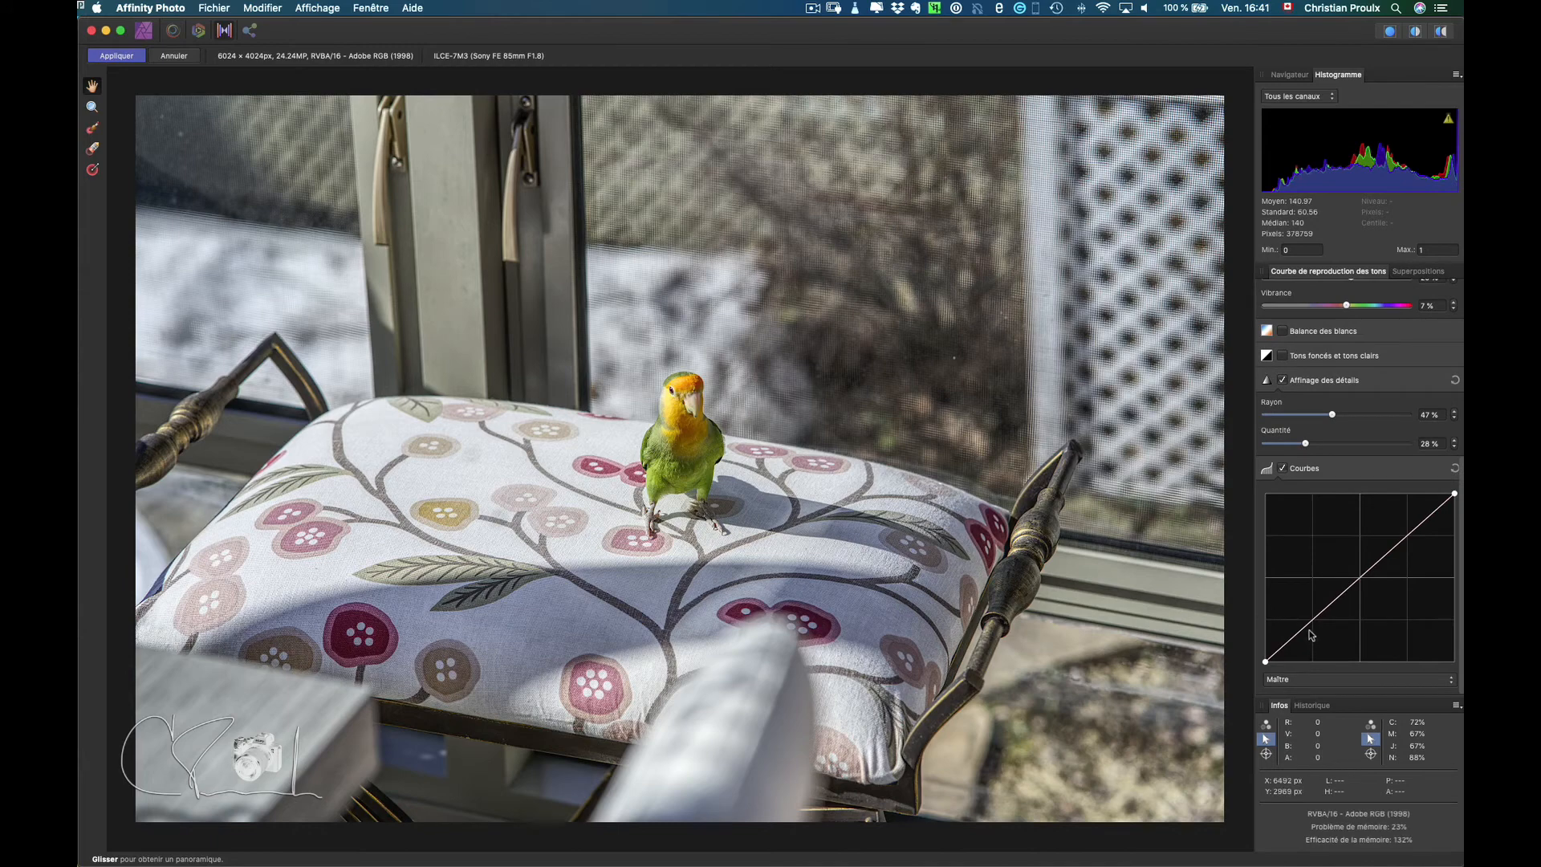
pyautogui.click(1313, 627)
pyautogui.moveTo(1313, 626); pyautogui.dragTo(1361, 586)
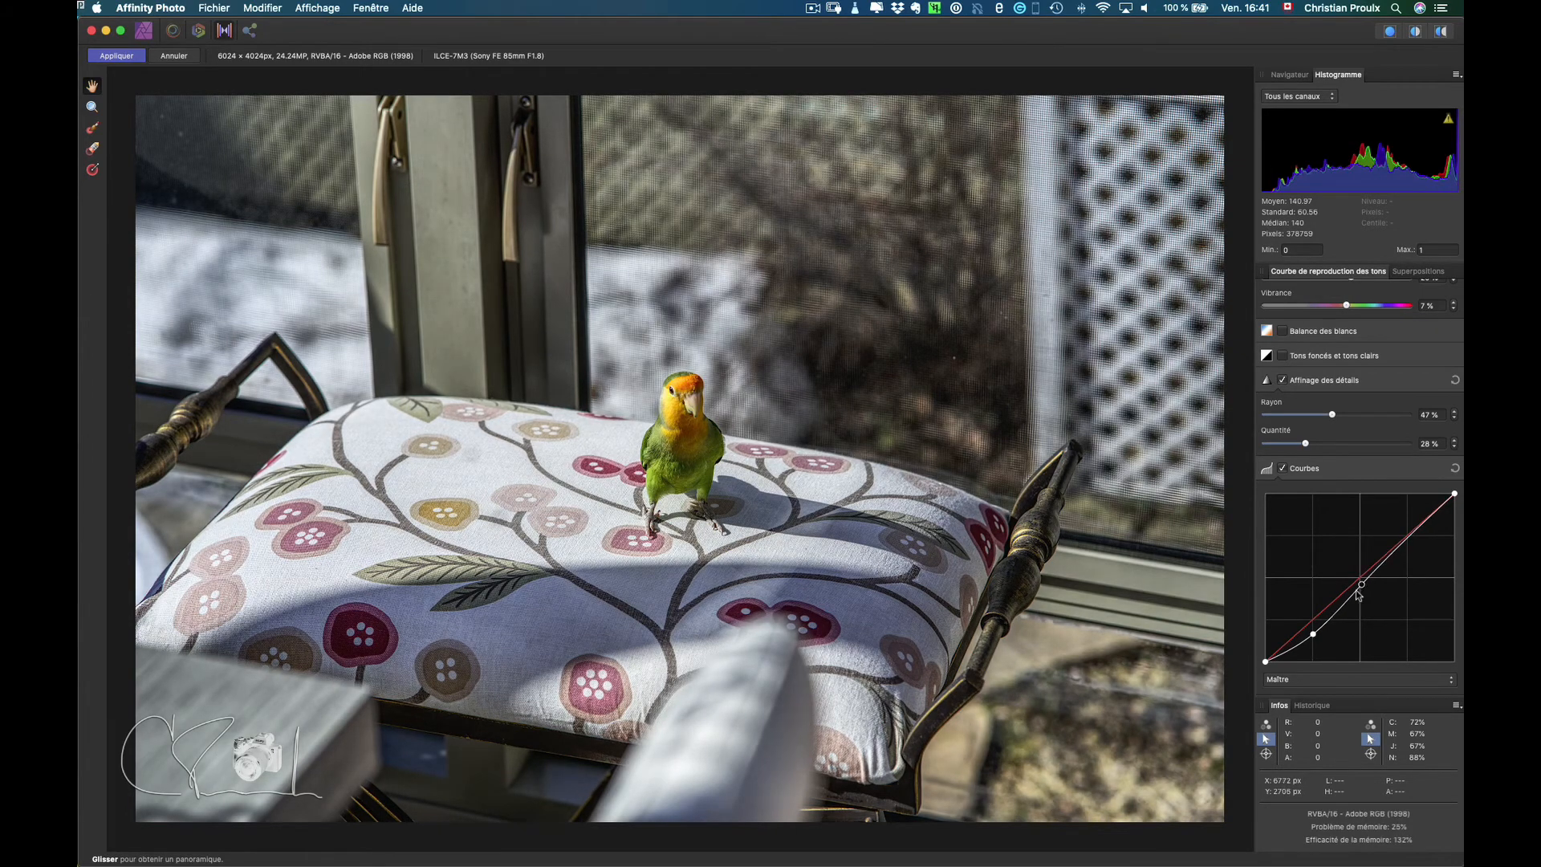
pyautogui.moveTo(1313, 633); pyautogui.dragTo(1312, 631)
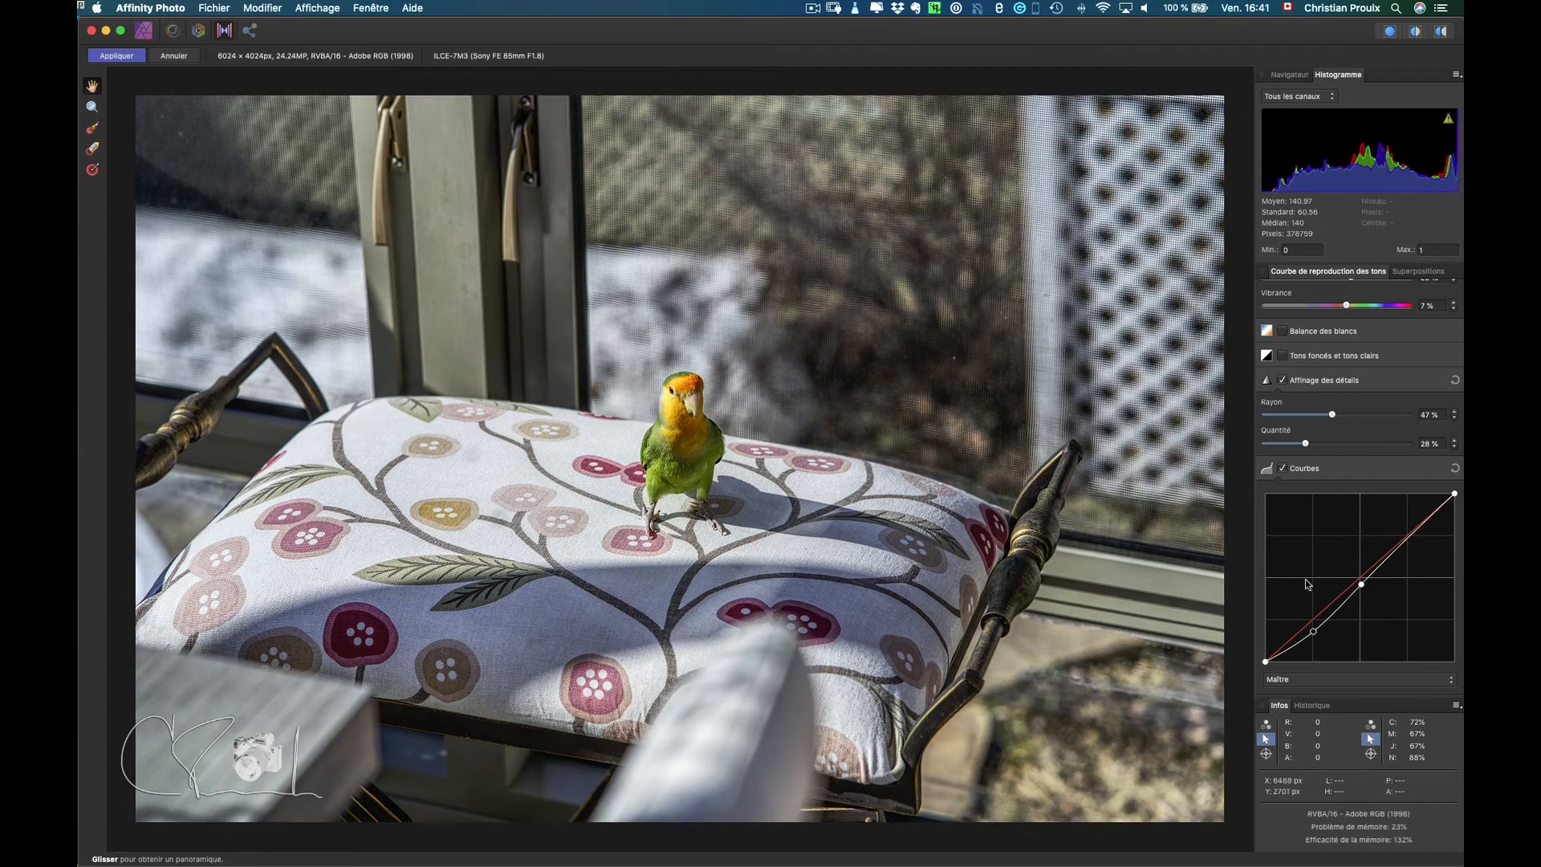
pyautogui.click(116, 55)
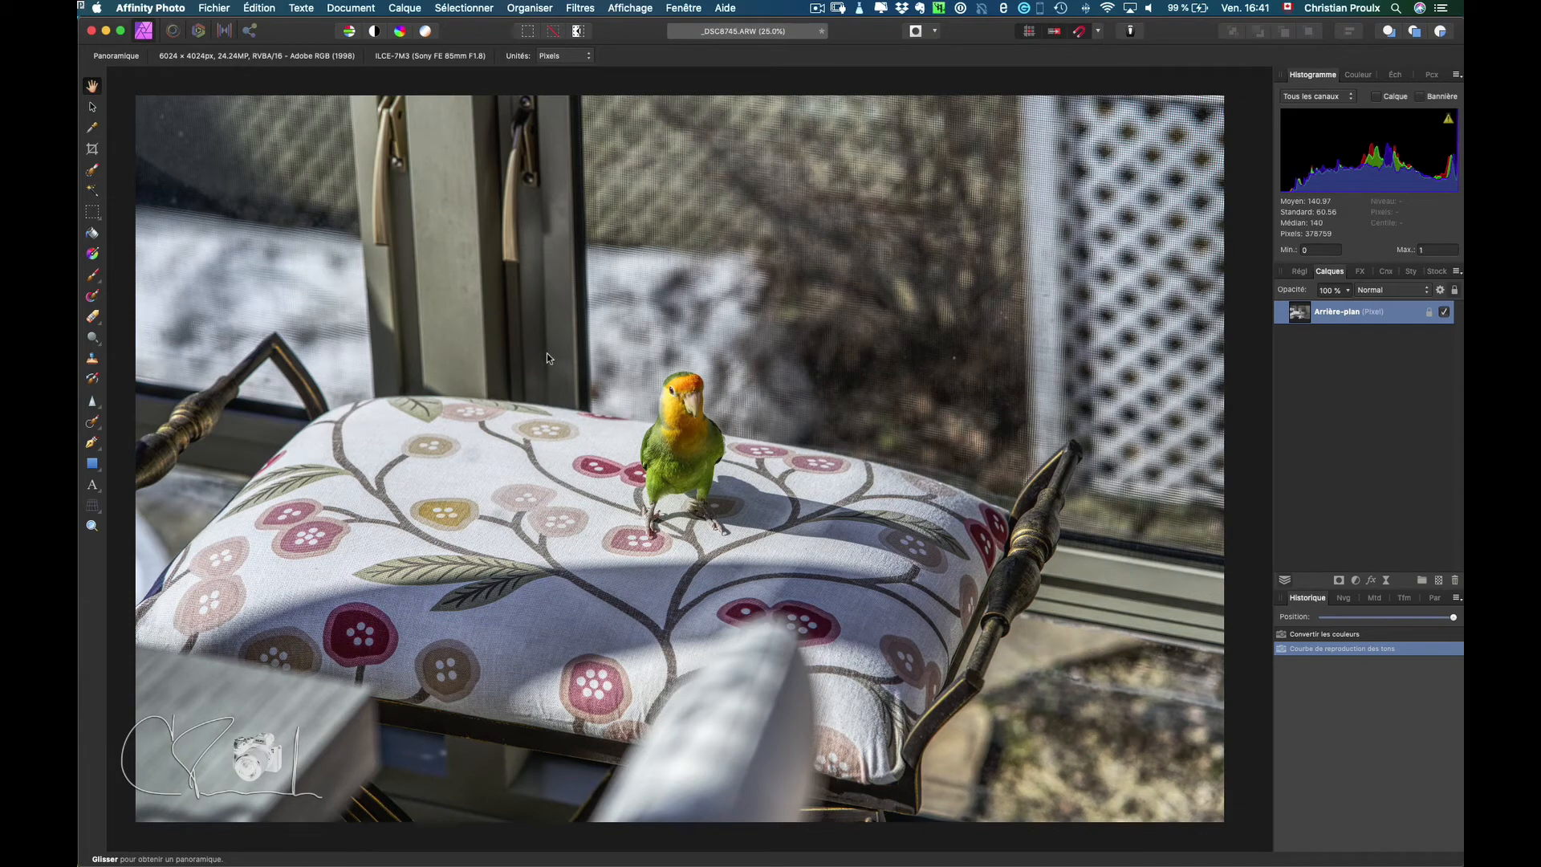
# Enable saving the edit history inside the document and accept the confirmation
pyautogui.click(216, 8)
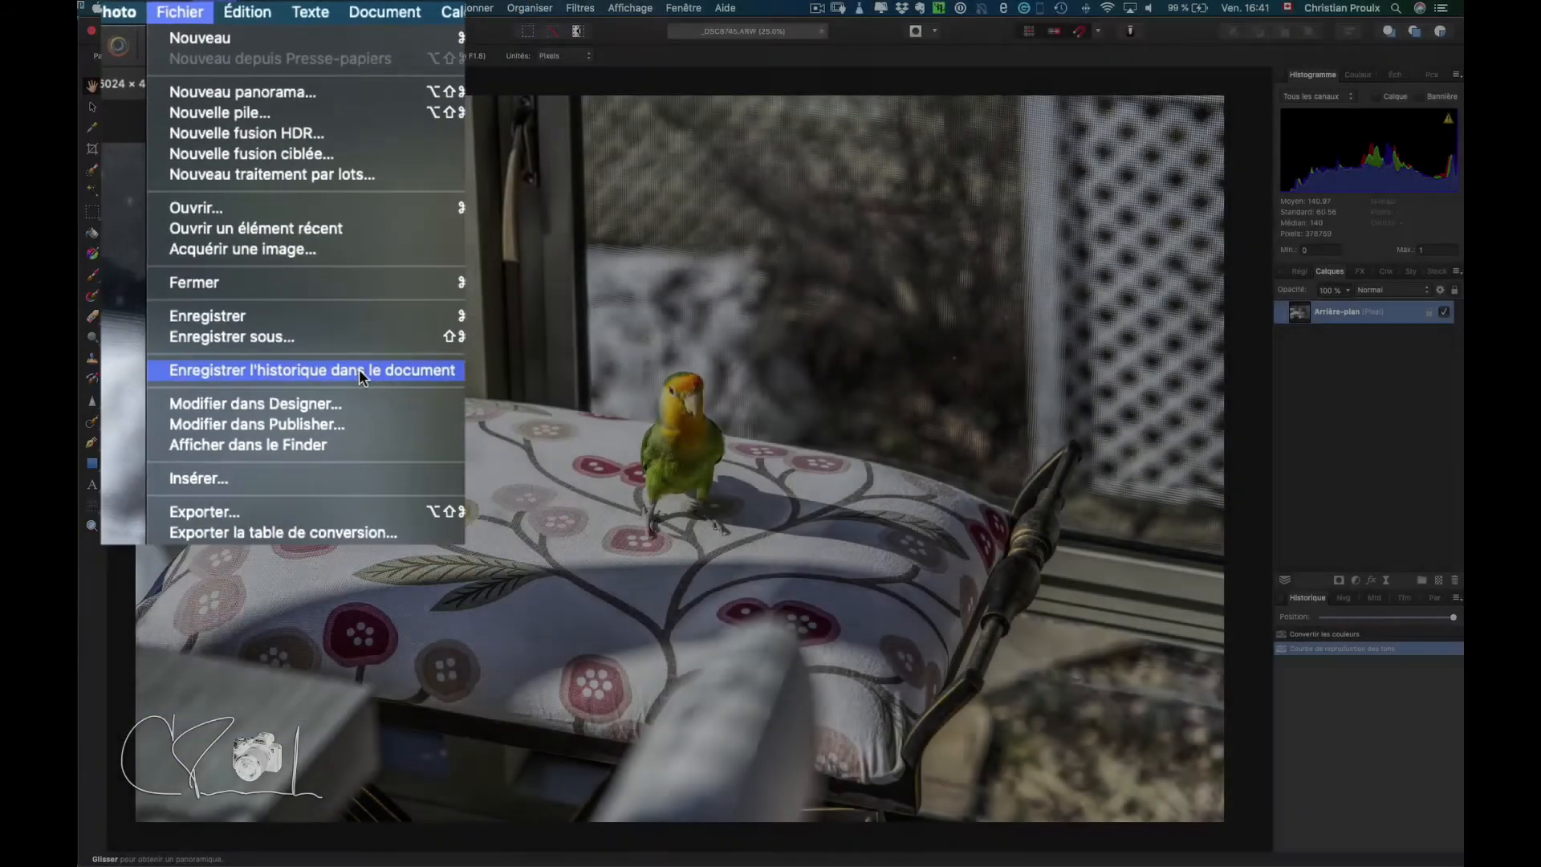
pyautogui.click(361, 368)
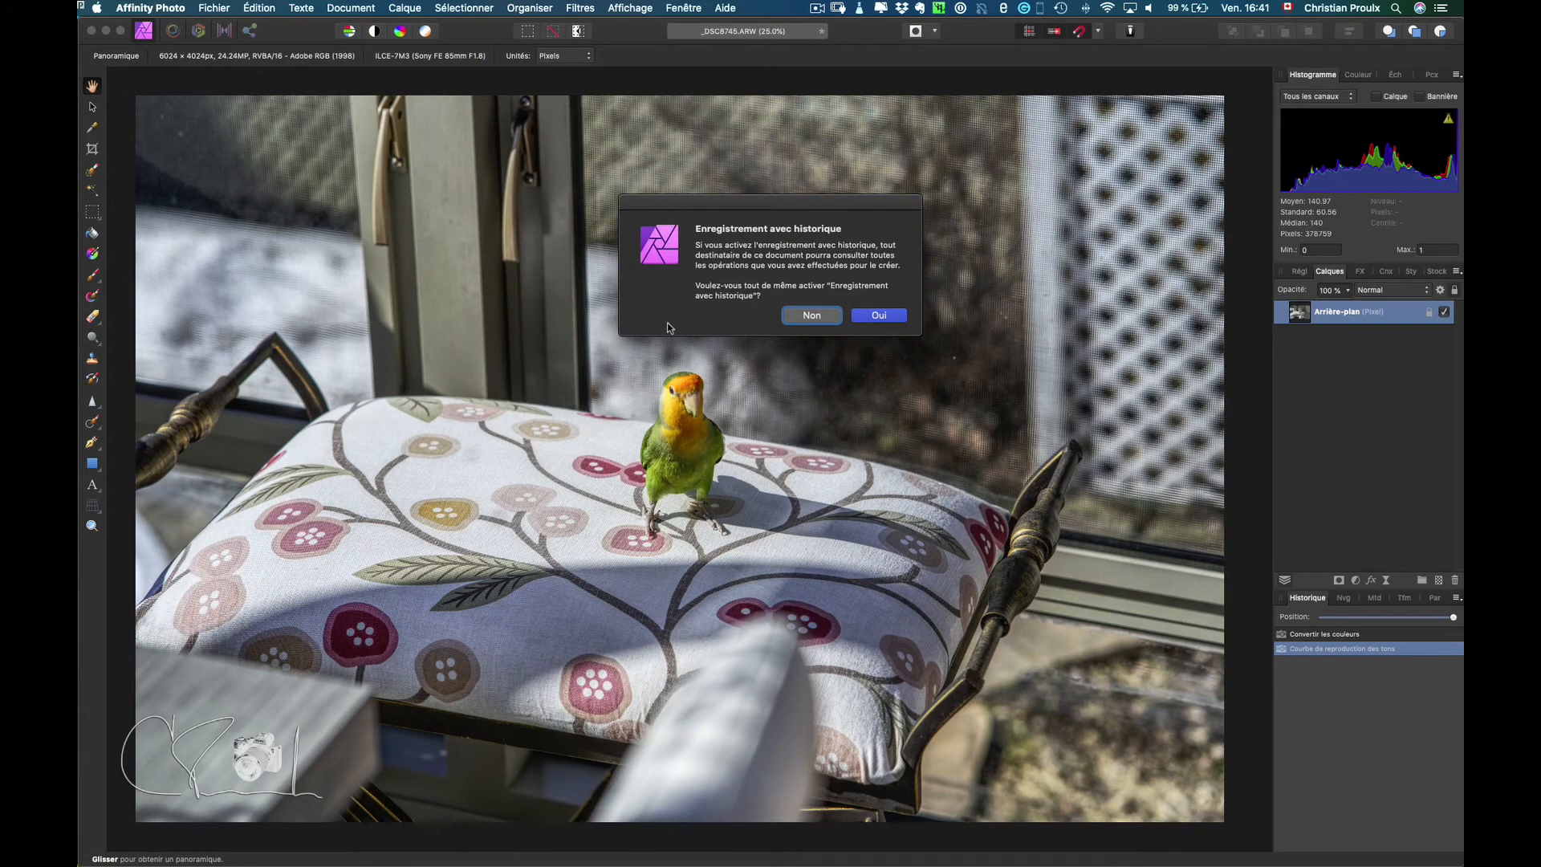
pyautogui.click(880, 317)
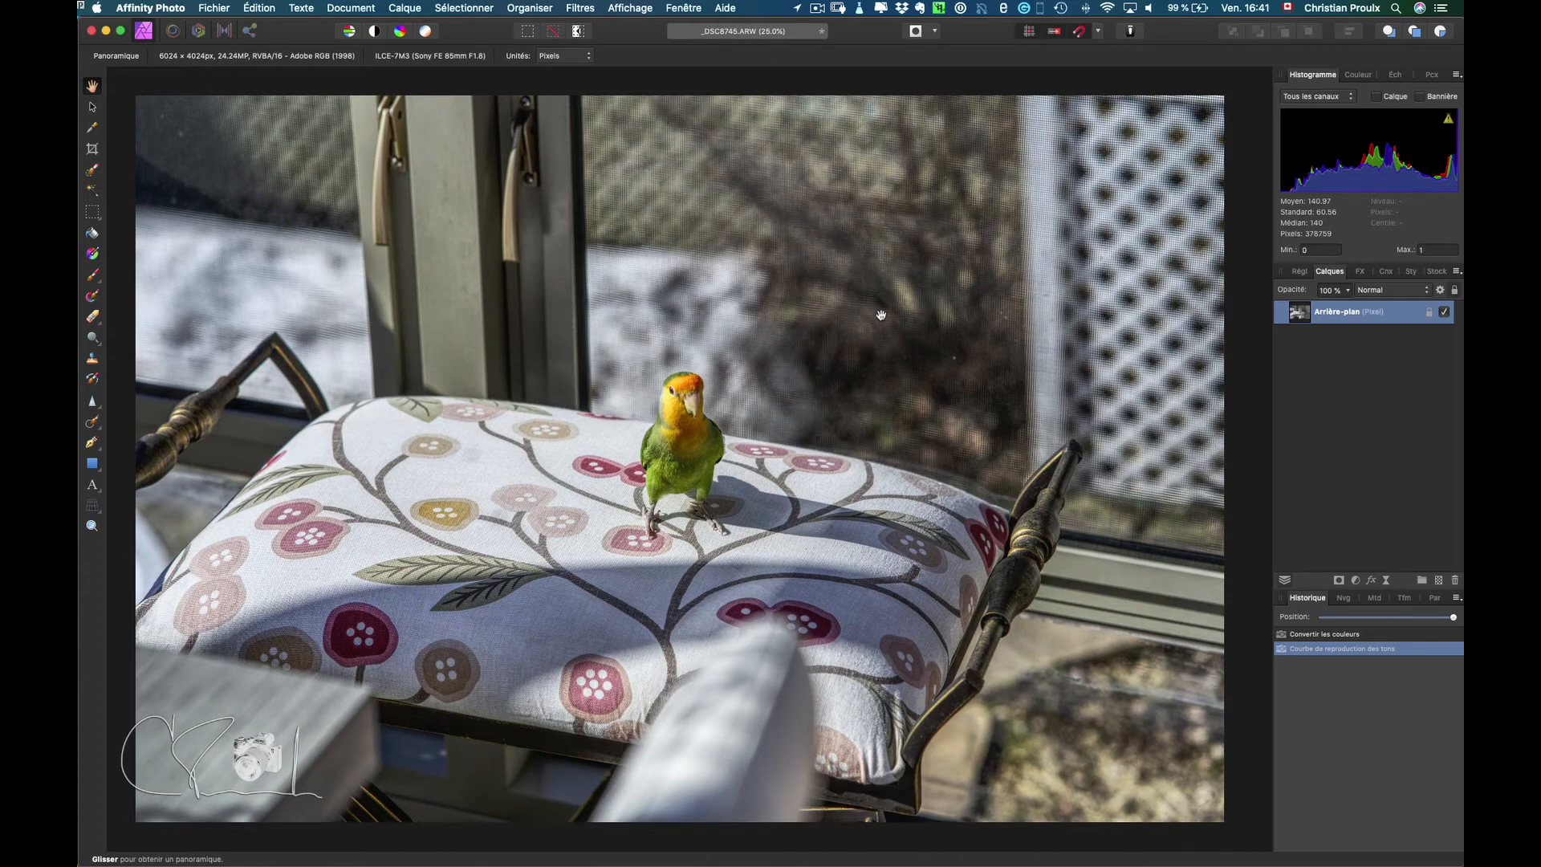
# Add a Brightness/Contrast adjustment layer above the background and set its blend mode to Luminosité
pyautogui.click(1357, 582)
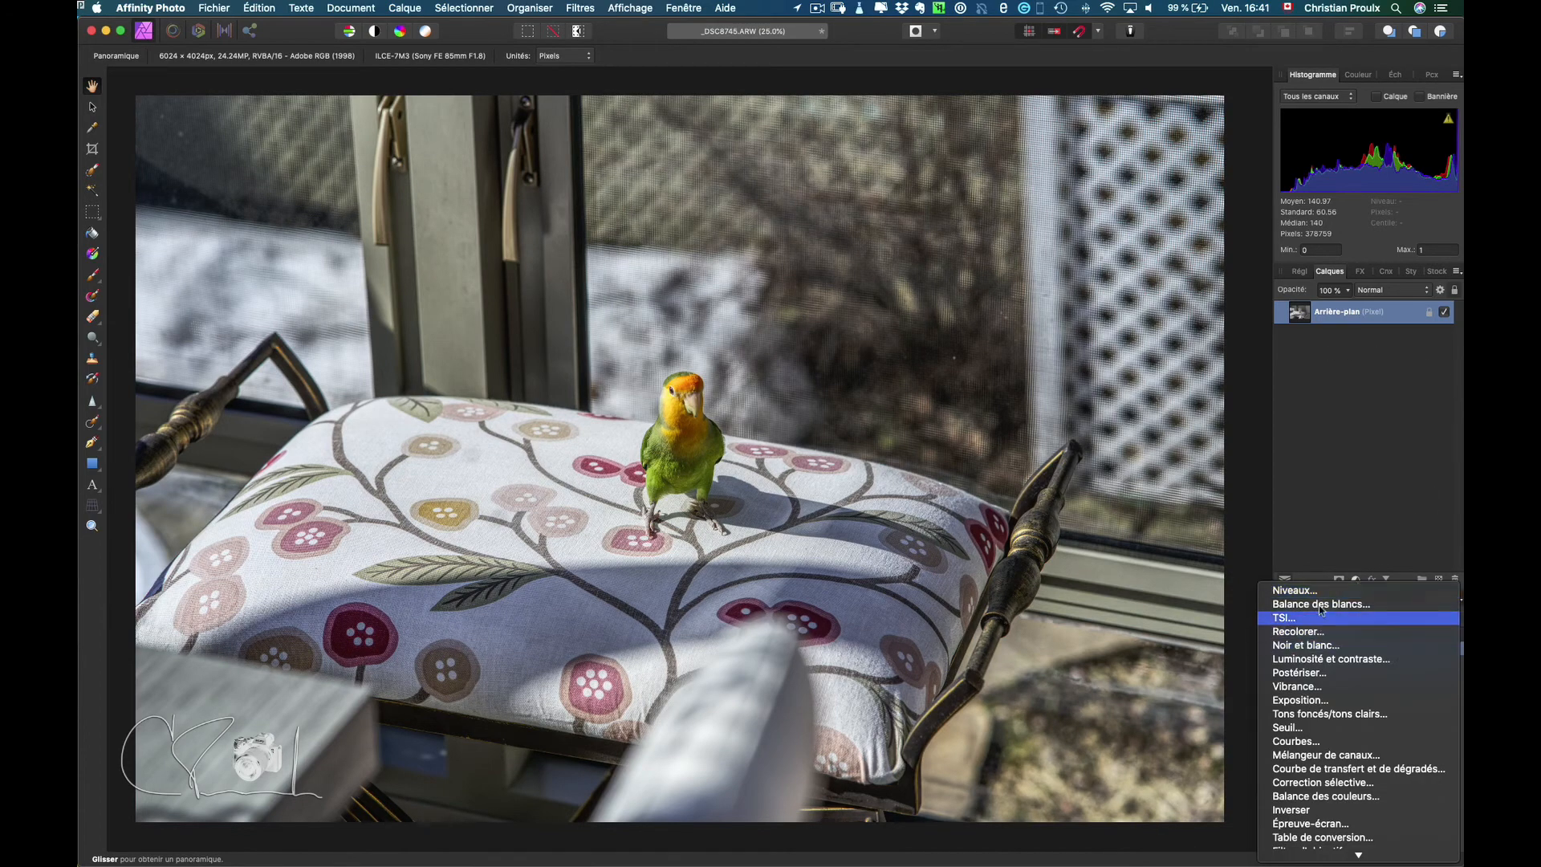
pyautogui.click(1337, 658)
pyautogui.moveTo(1143, 692); pyautogui.dragTo(1130, 98)
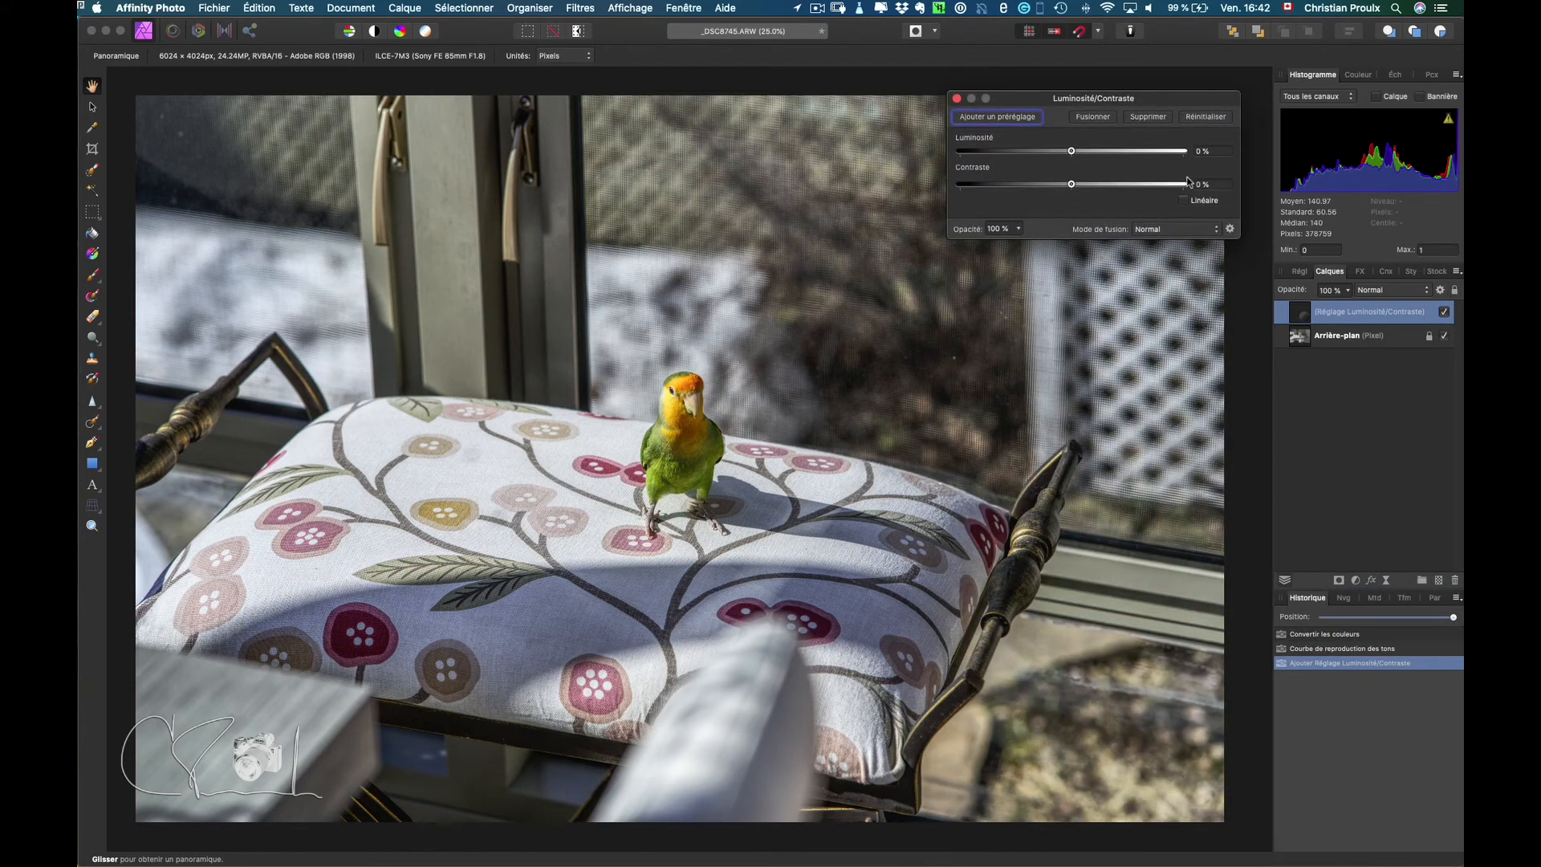
pyautogui.click(1177, 231)
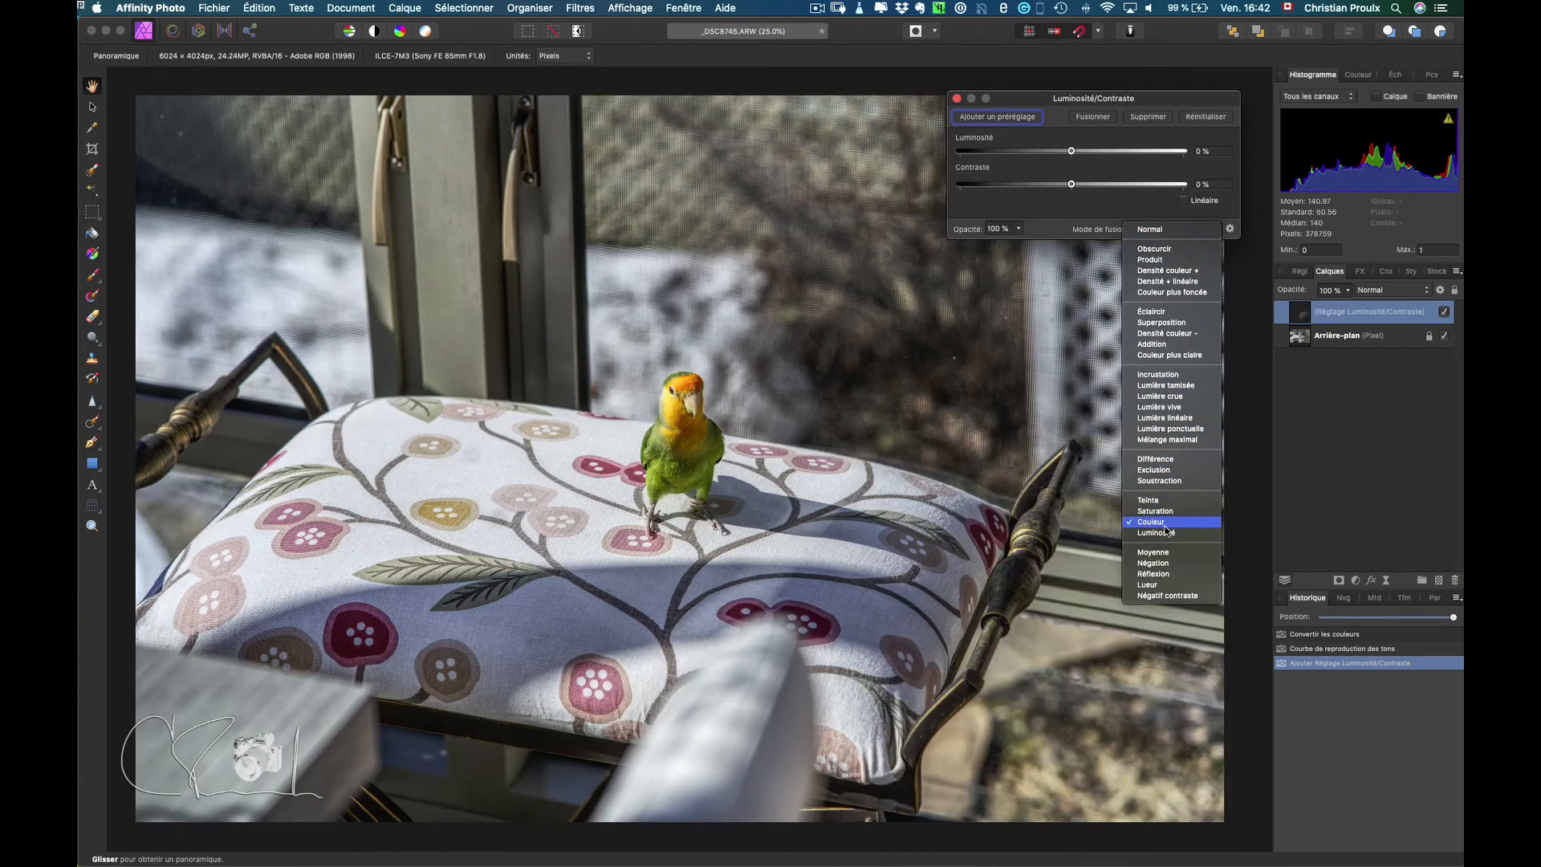
pyautogui.click(1168, 533)
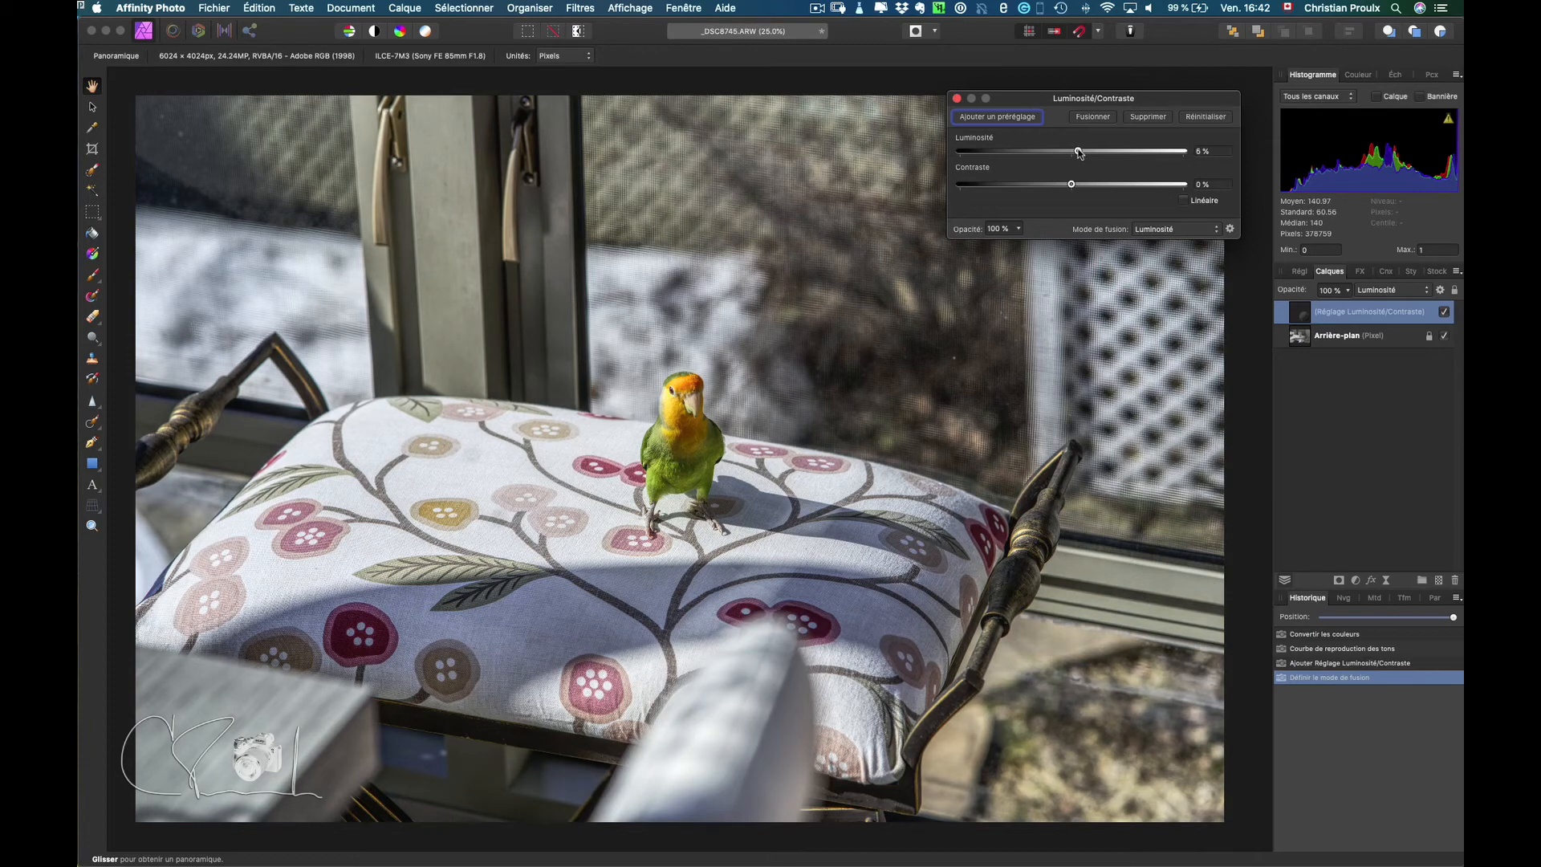
# Set the adjustment's brightness to 14 % and contrast to 0 %, and close its settings
pyautogui.moveTo(1080, 154); pyautogui.dragTo(1081, 189)
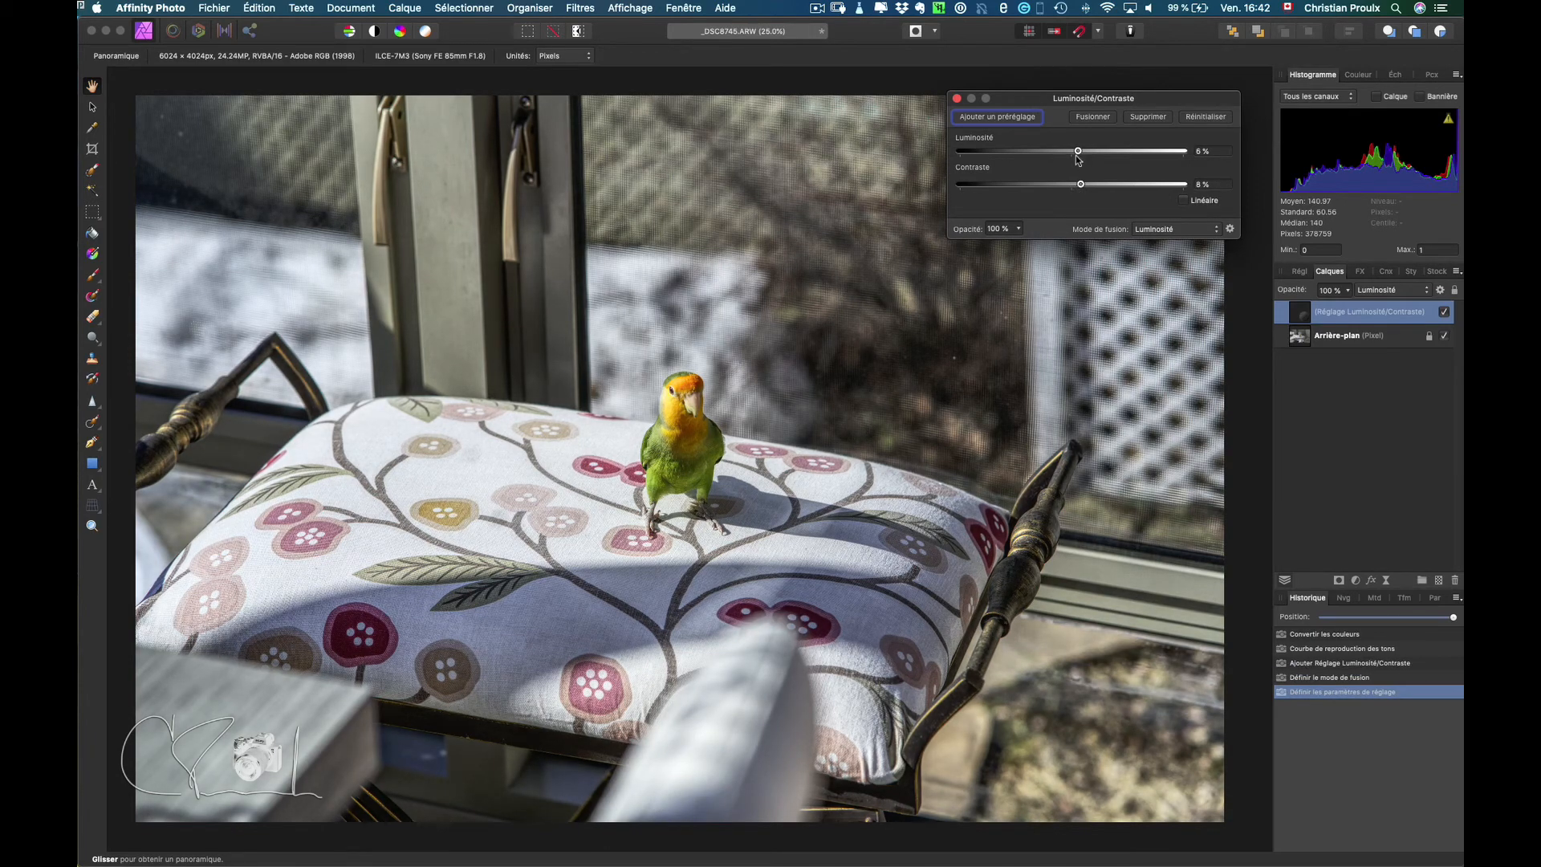
pyautogui.moveTo(1077, 151); pyautogui.dragTo(1072, 188)
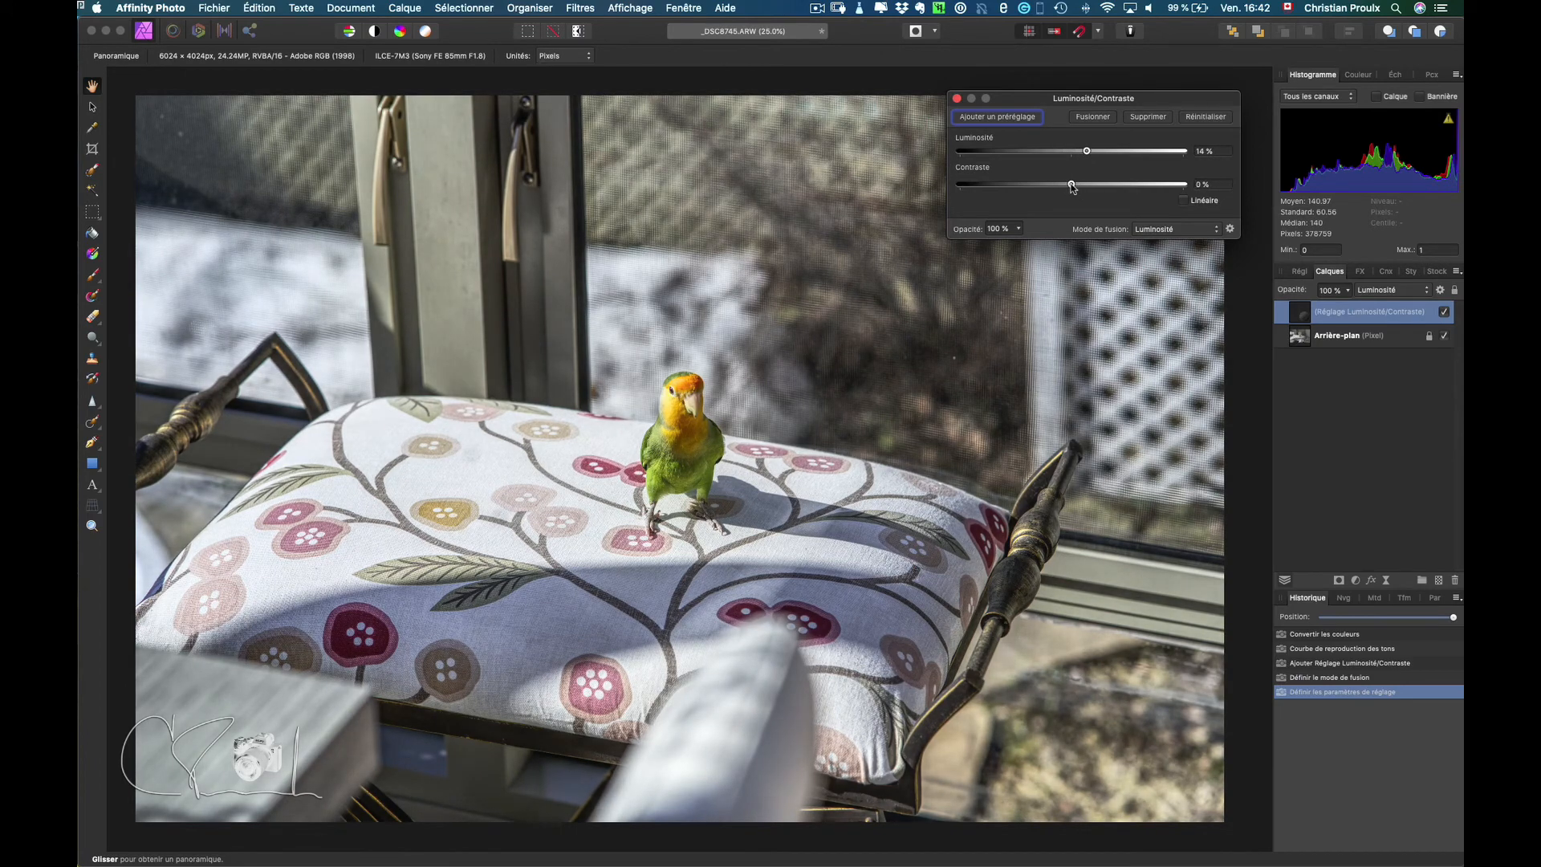
pyautogui.click(957, 99)
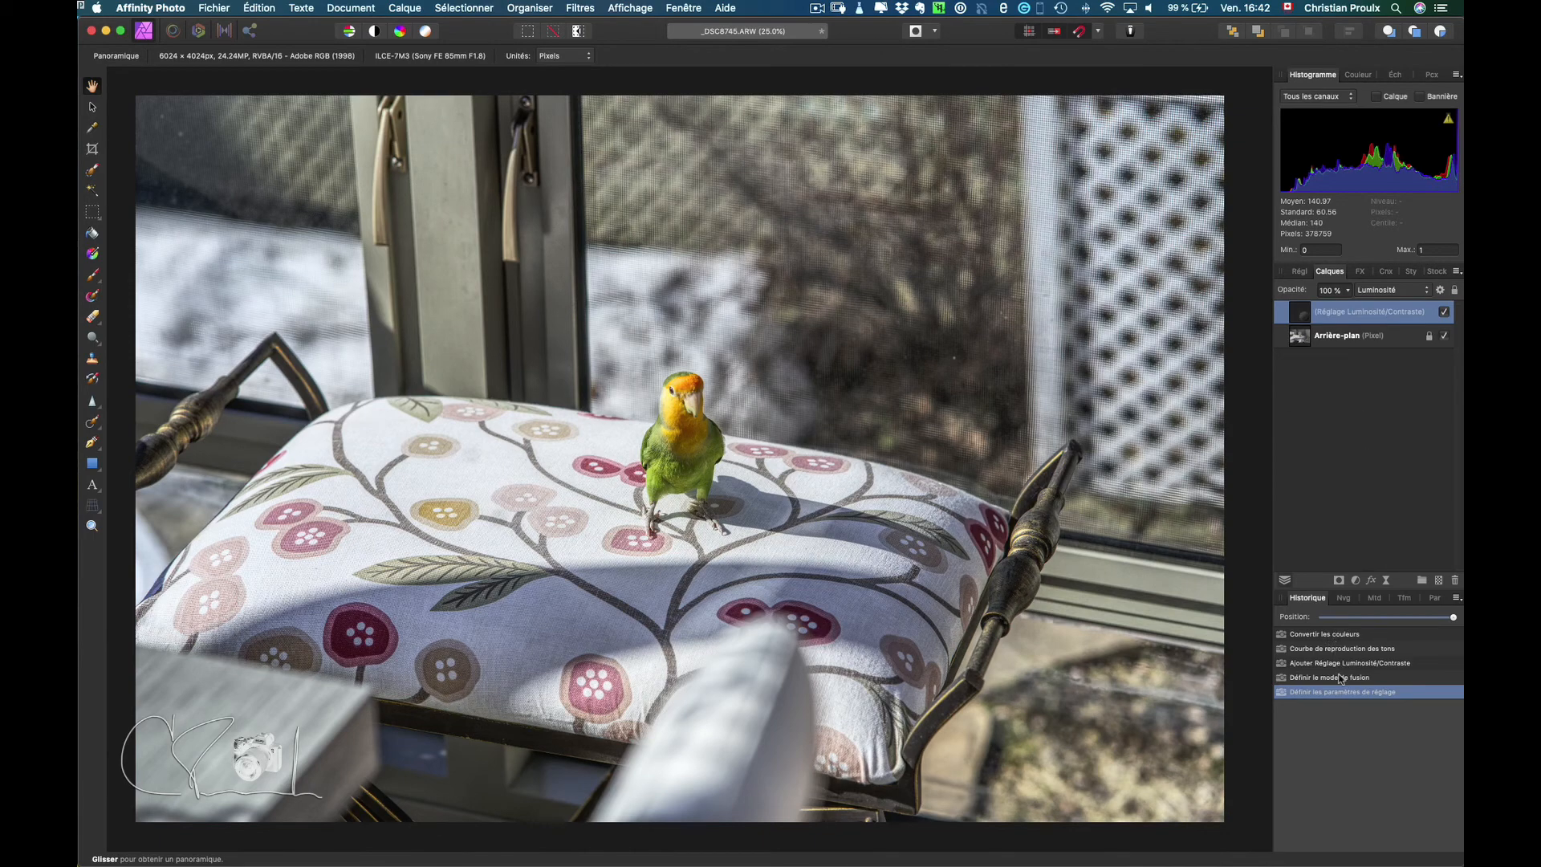
# Rewind the edit history to the original state, and review each recorded edit in order up to the last adjustment settings
pyautogui.moveTo(1454, 619); pyautogui.dragTo(1314, 622)
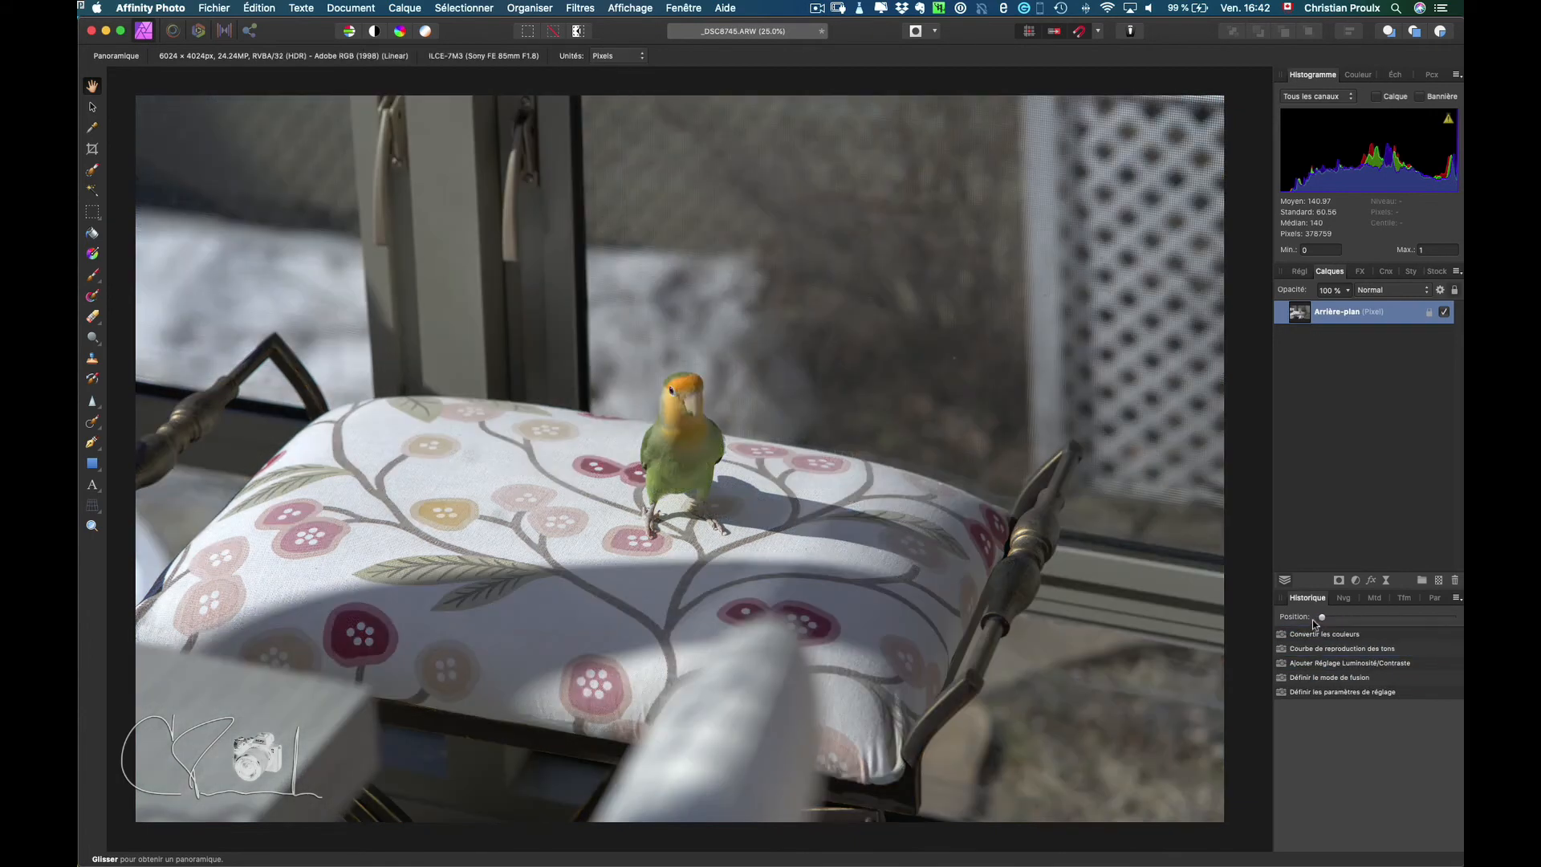
pyautogui.click(1355, 636)
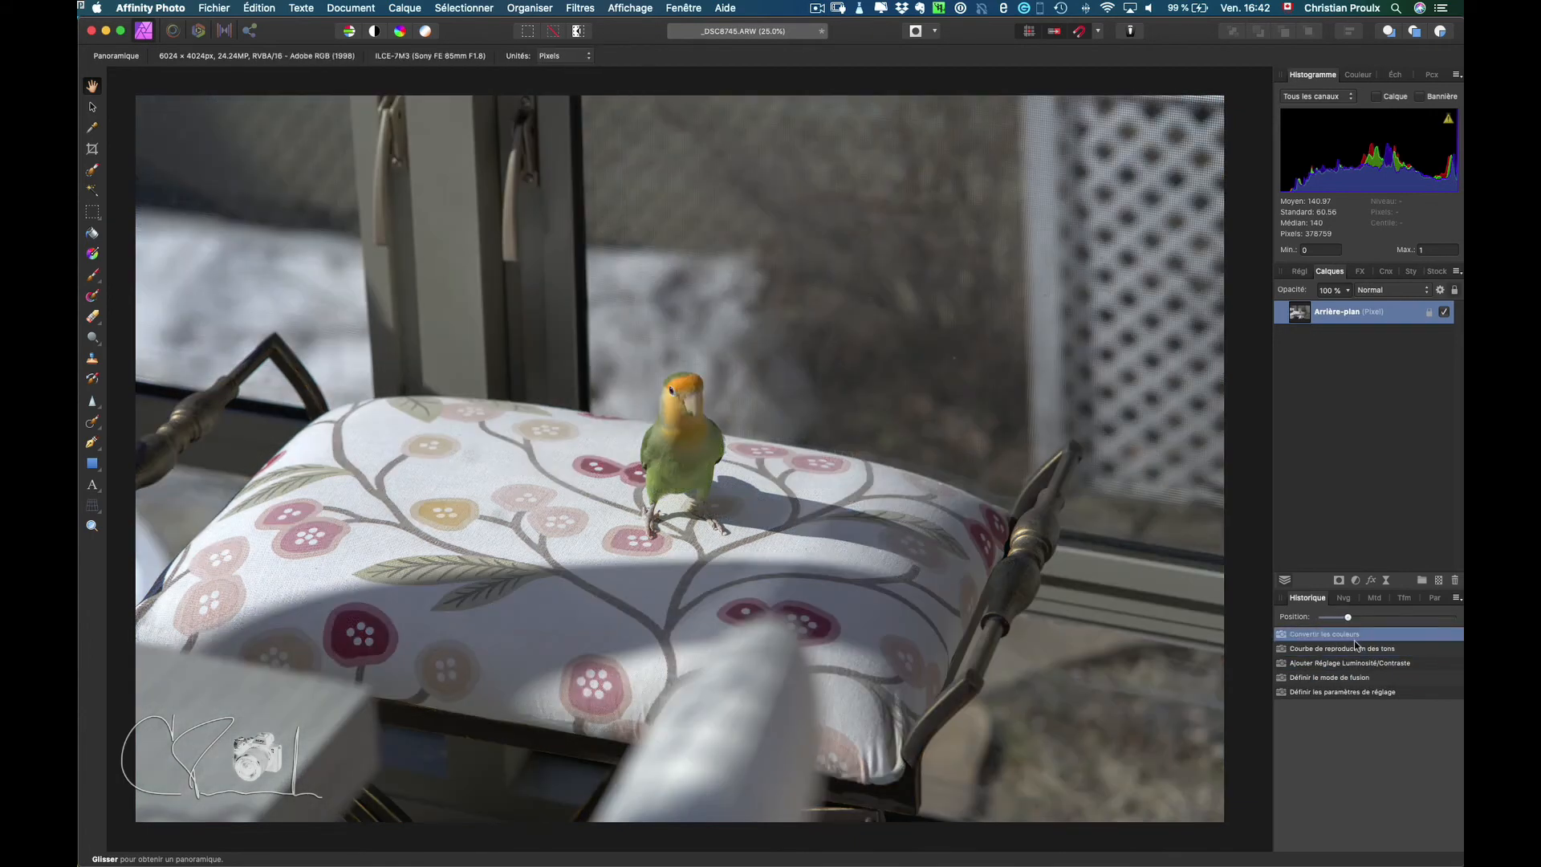
pyautogui.click(1370, 654)
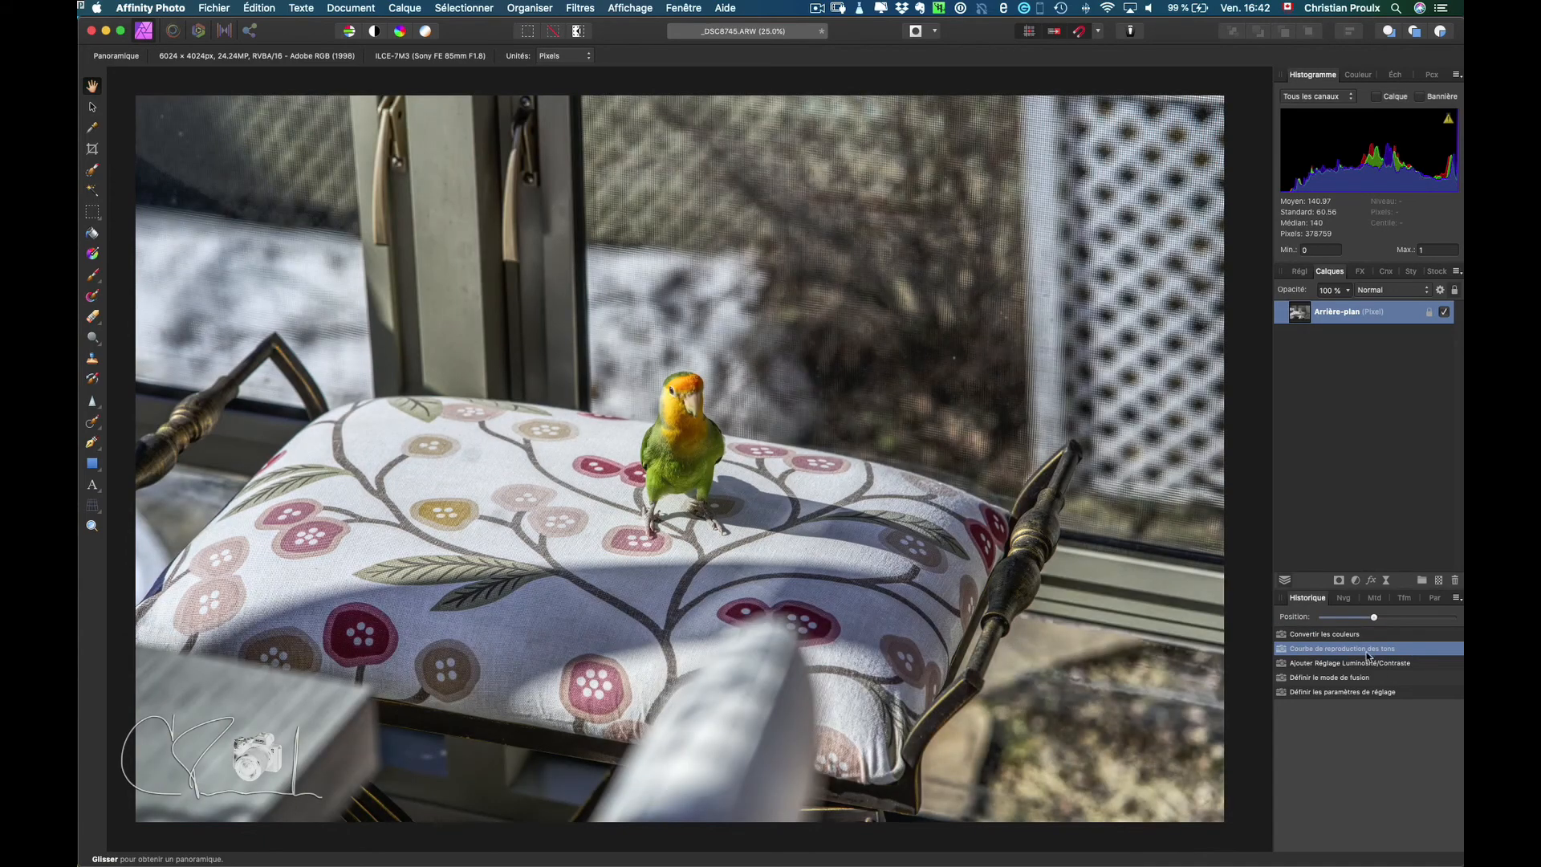
pyautogui.click(1405, 666)
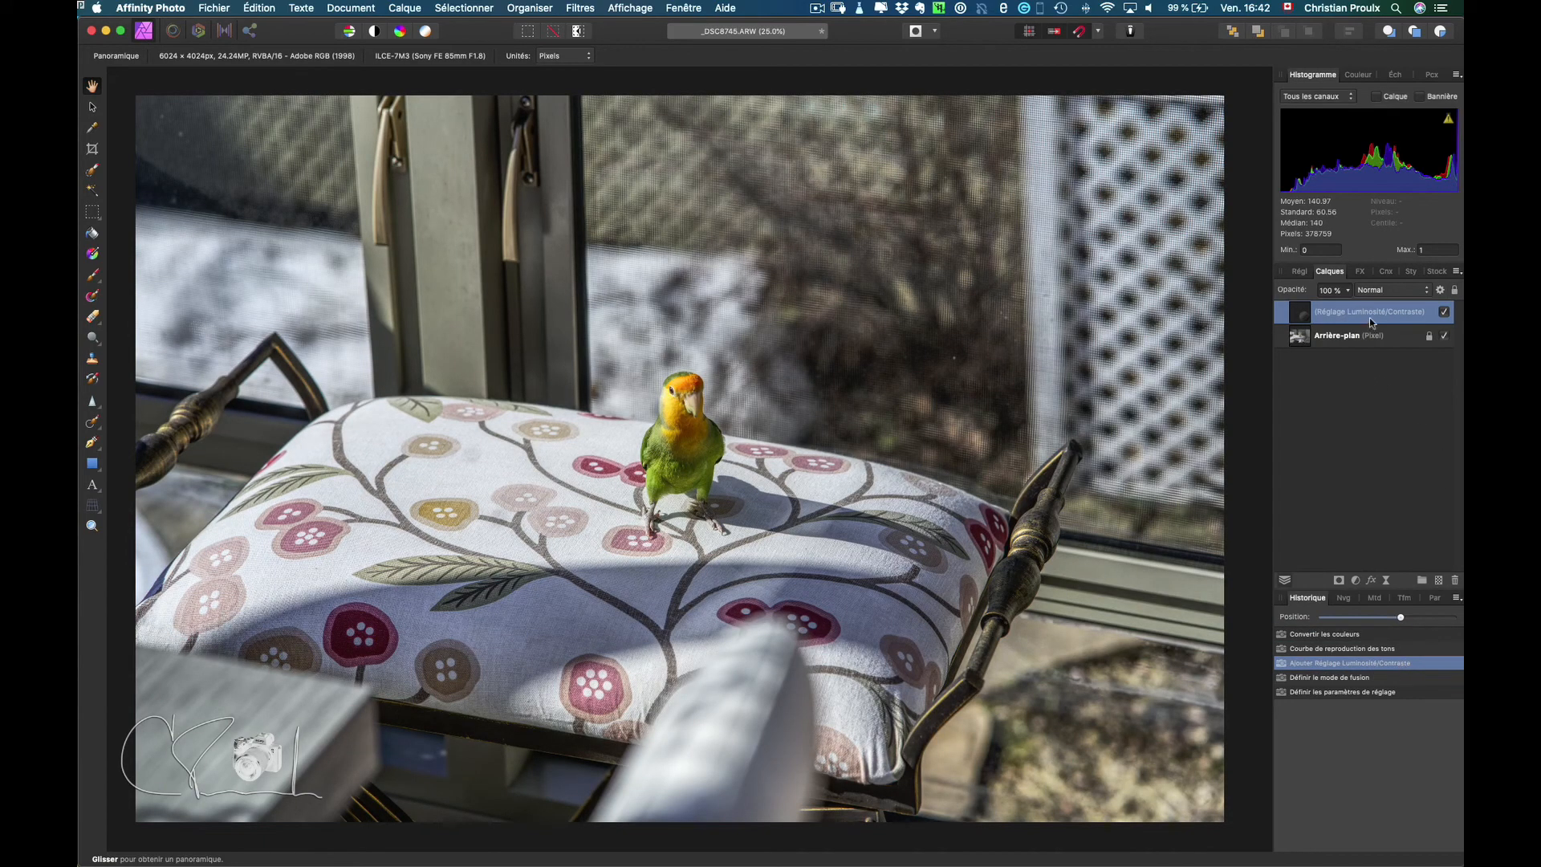
pyautogui.click(1365, 679)
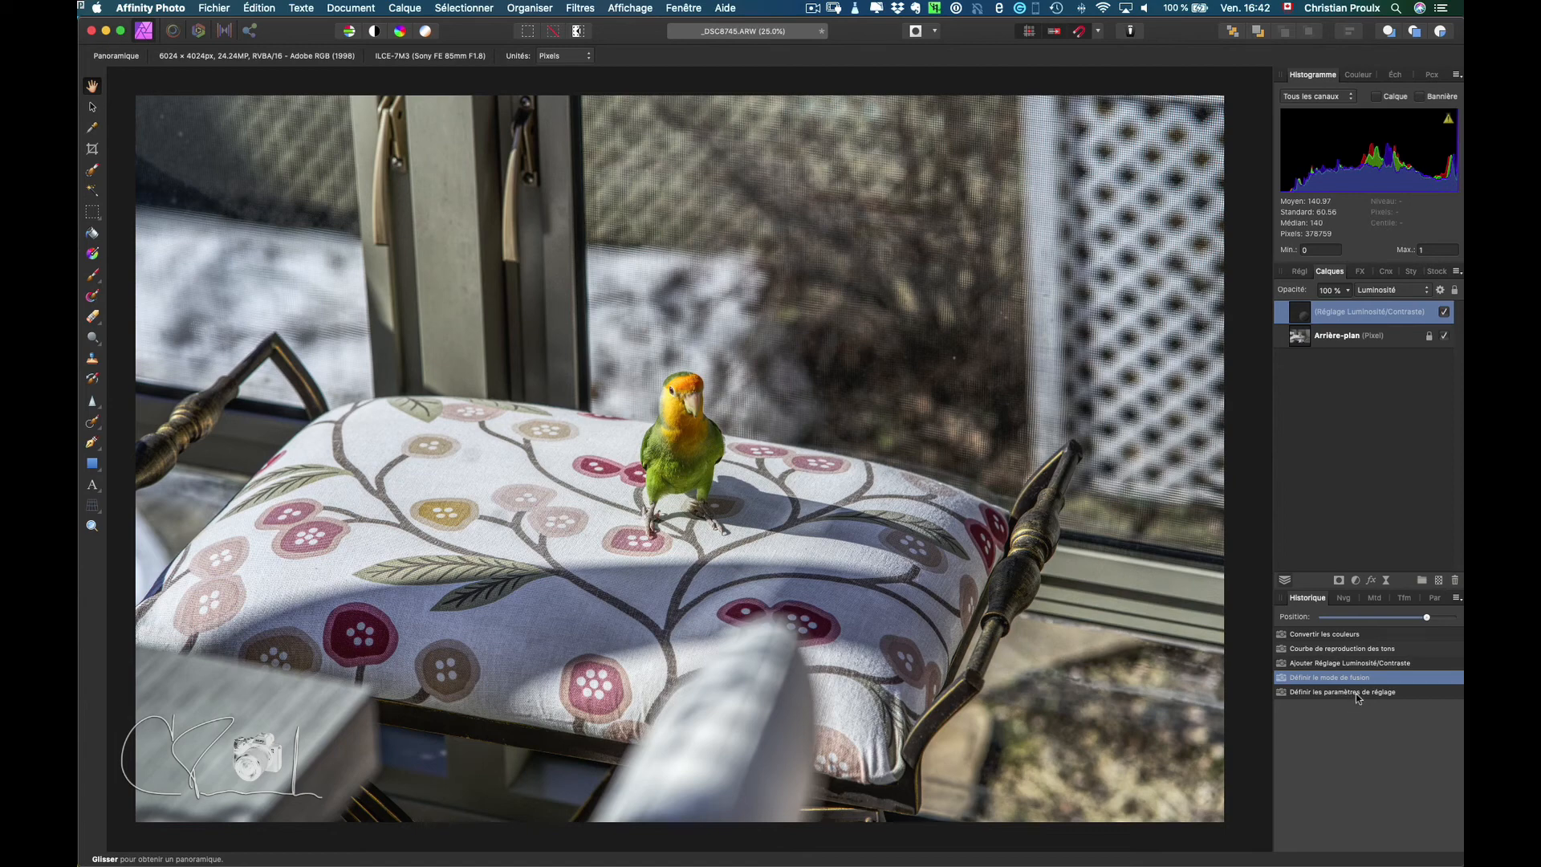
pyautogui.click(1356, 693)
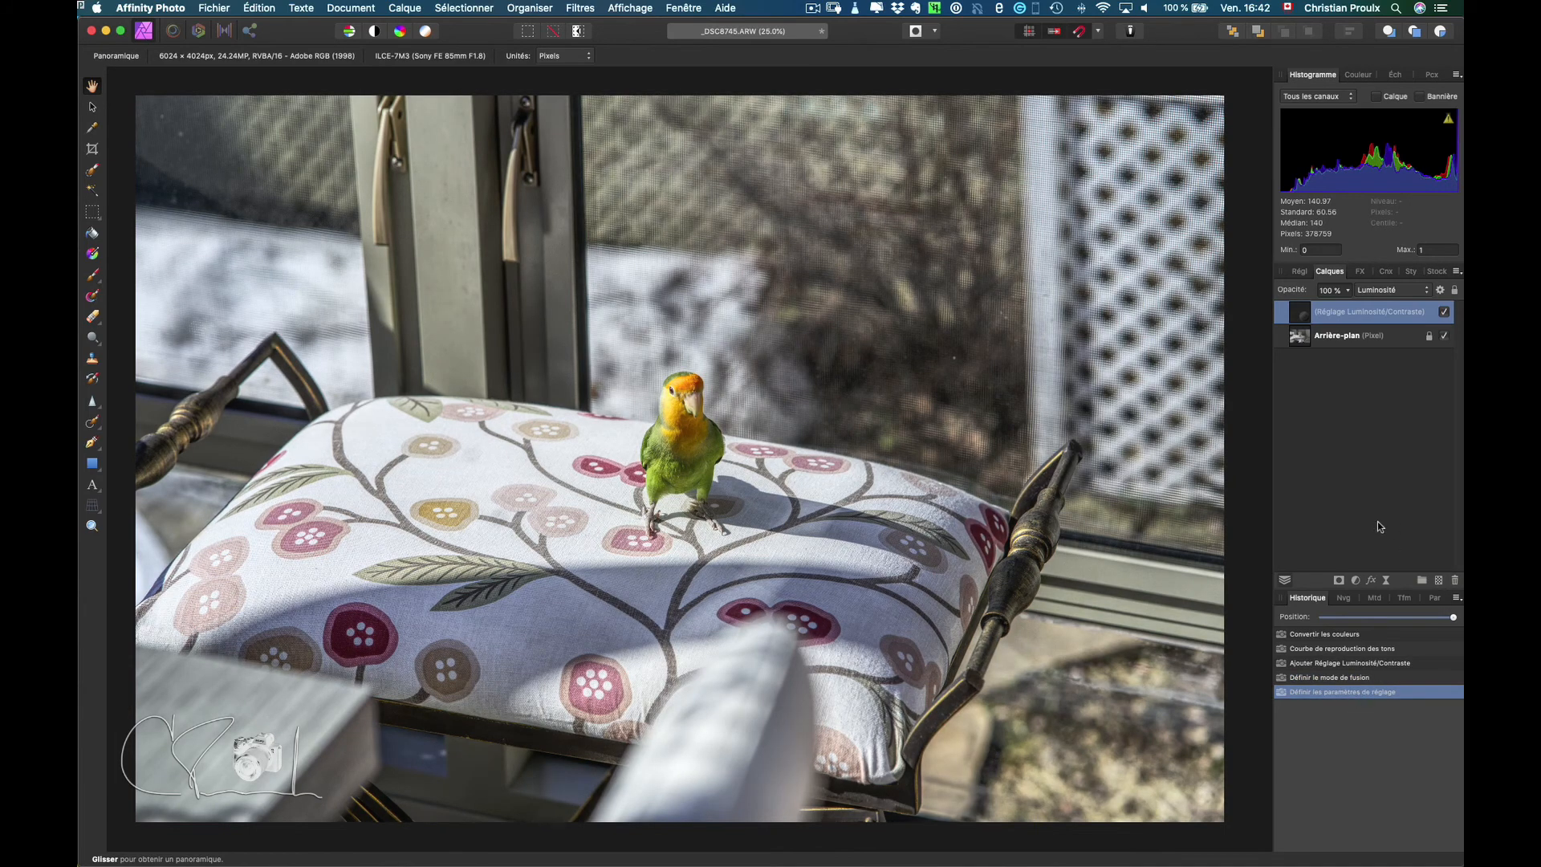
# Save the document as _DSC8745.afphoto in the Bureau iCloud folder
pyautogui.click(215, 9)
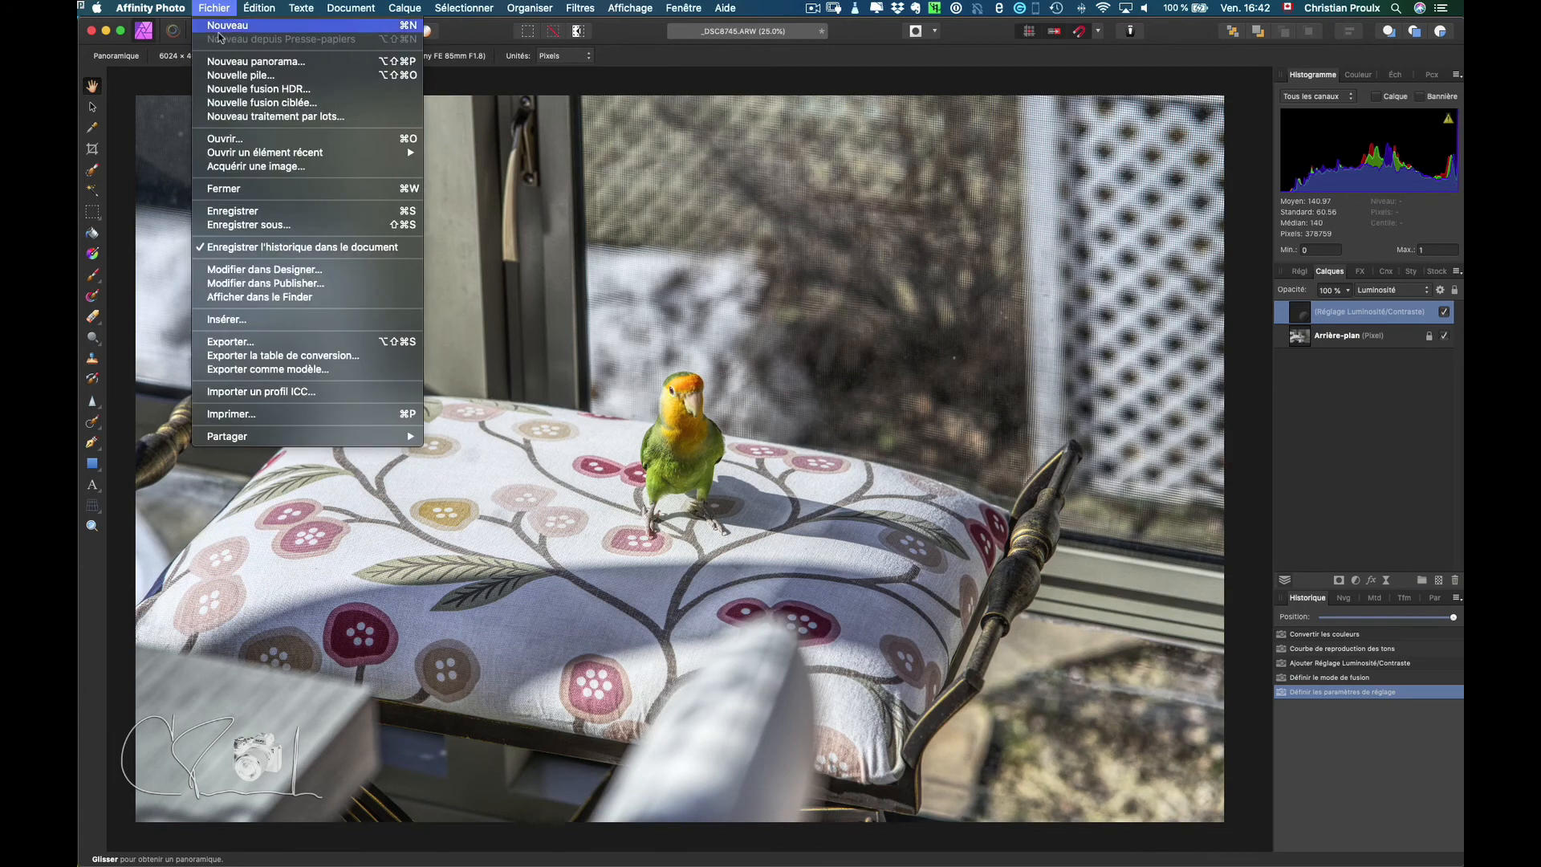
pyautogui.click(344, 213)
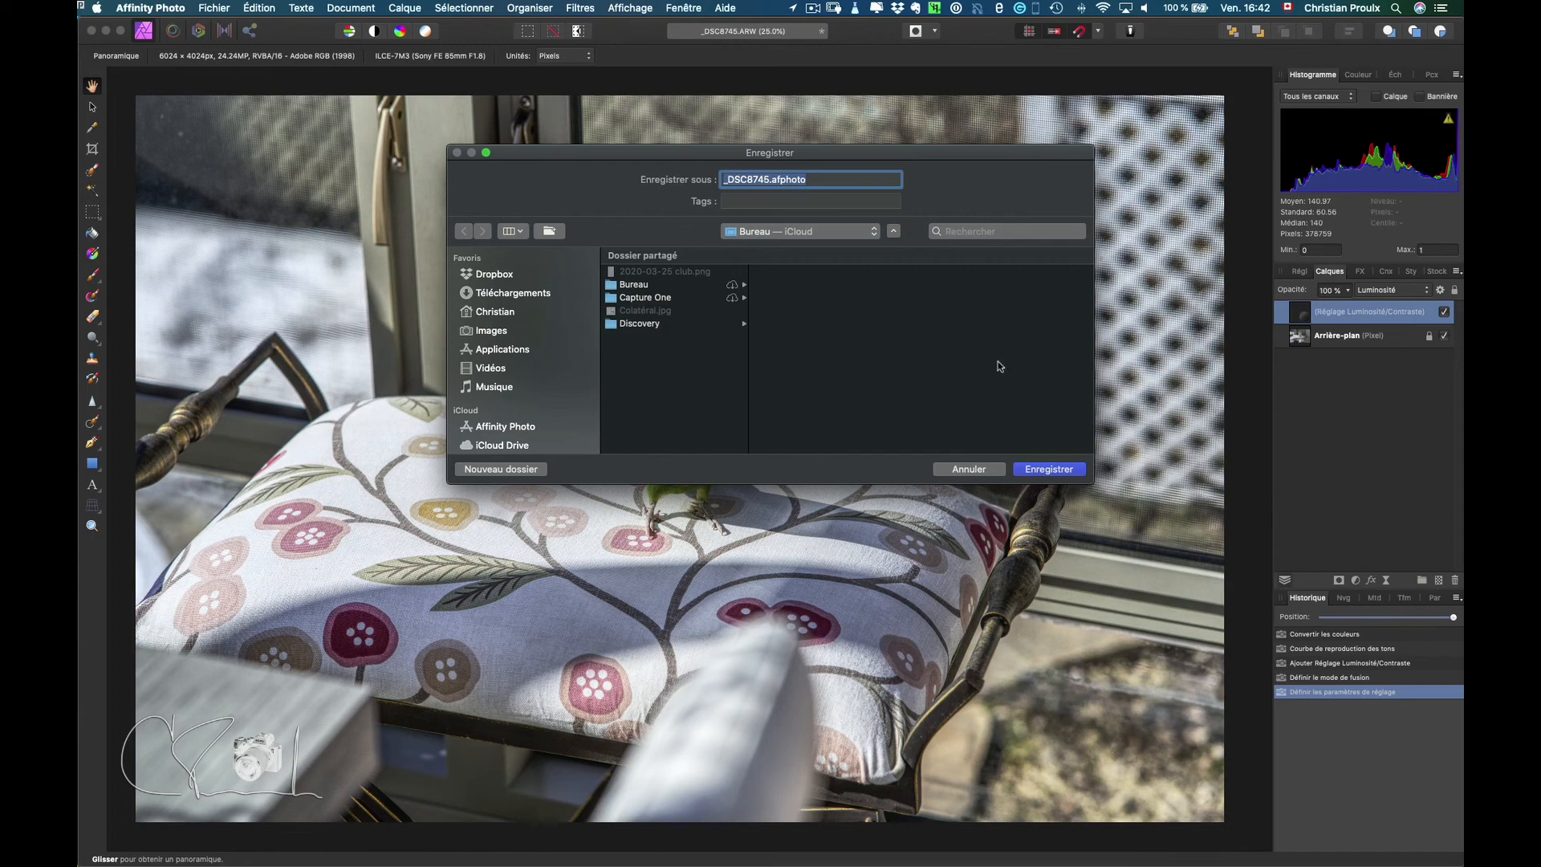
pyautogui.click(1049, 469)
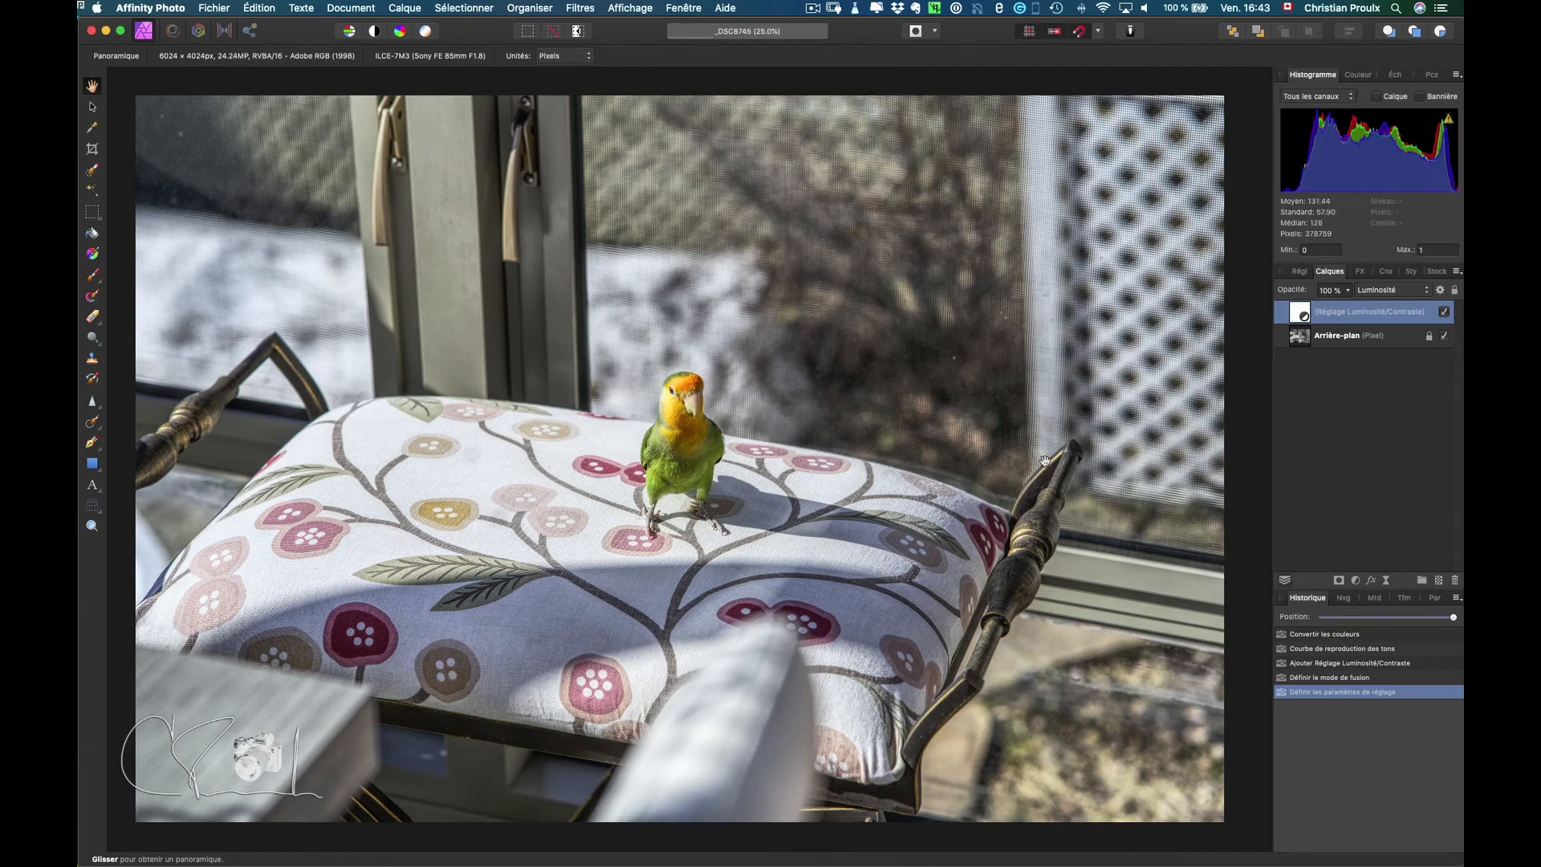
# Close the saved document and reopen _DSC8745.afphoto from the desktop
pyautogui.press('super+w')
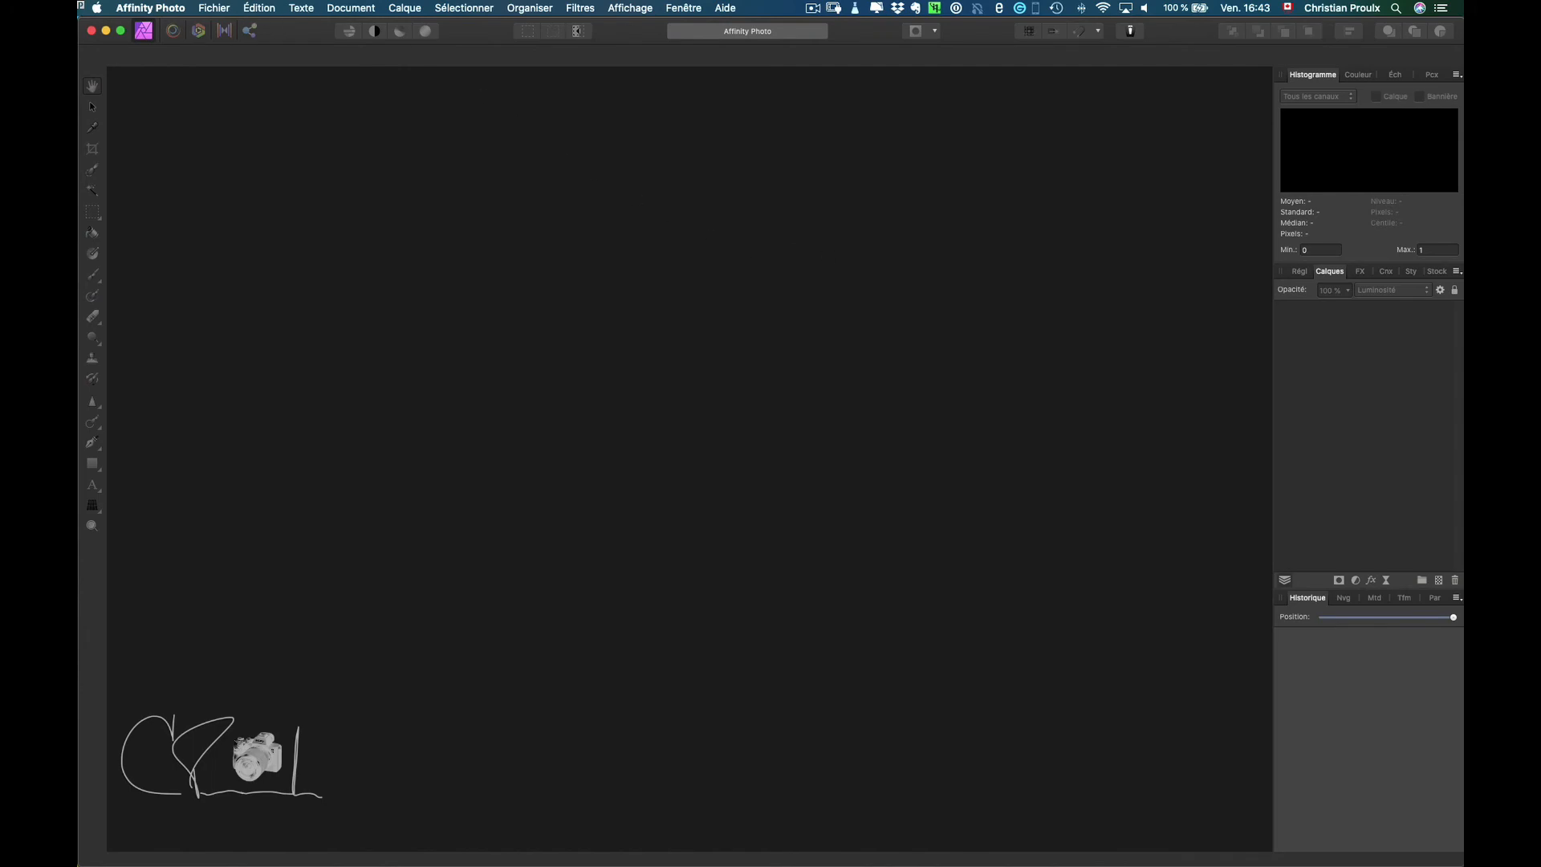
pyautogui.moveTo(79, 282); pyautogui.dragTo(625, 370)
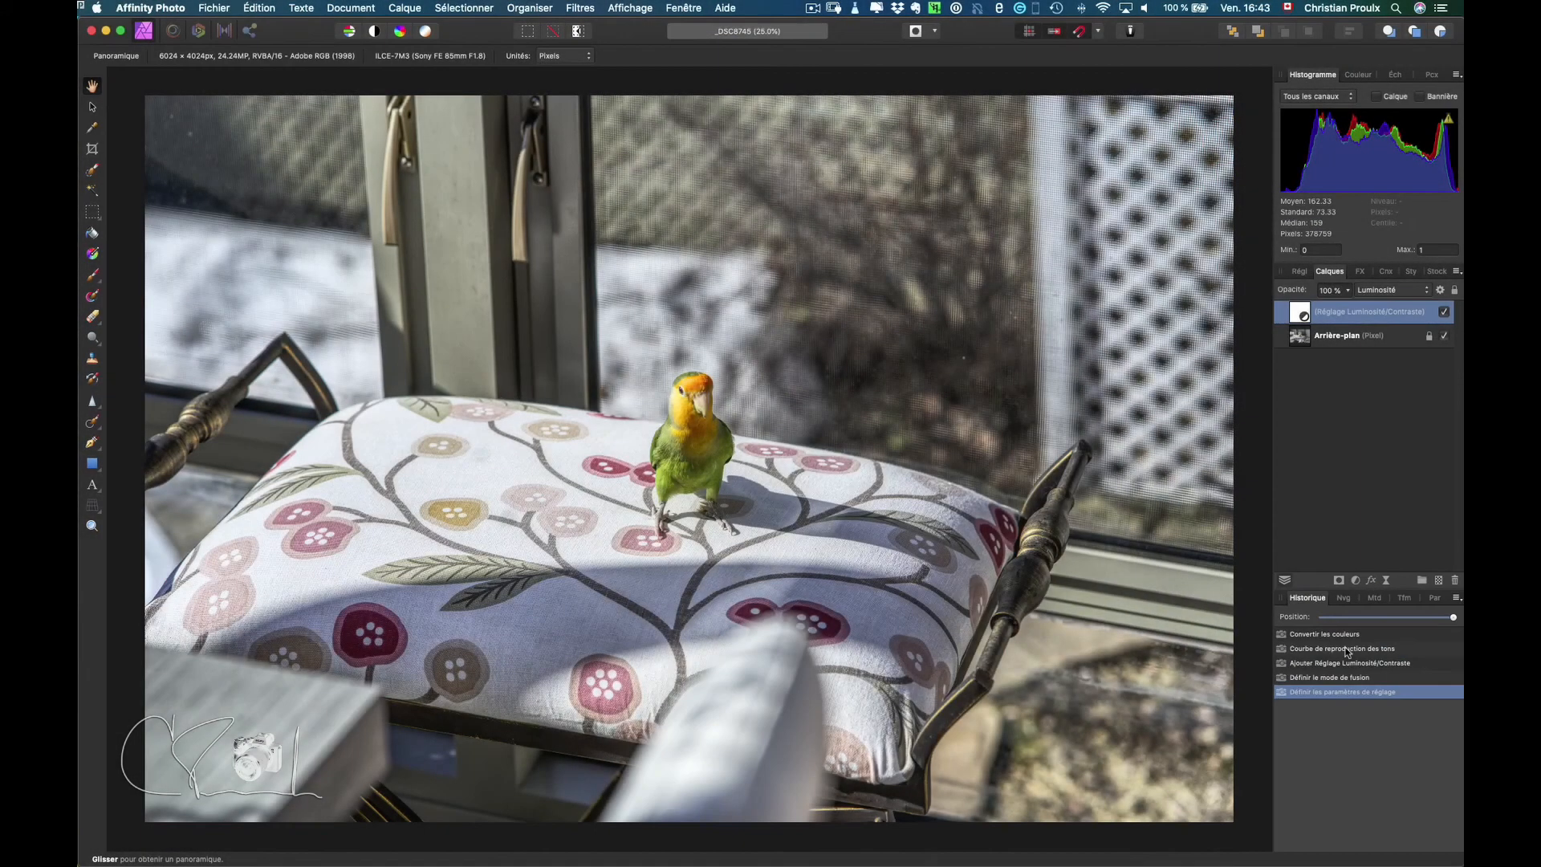
# Go back through the reopened document's history before the tone mapping, and compare the original state with the colour conversion
pyautogui.click(1201, 379)
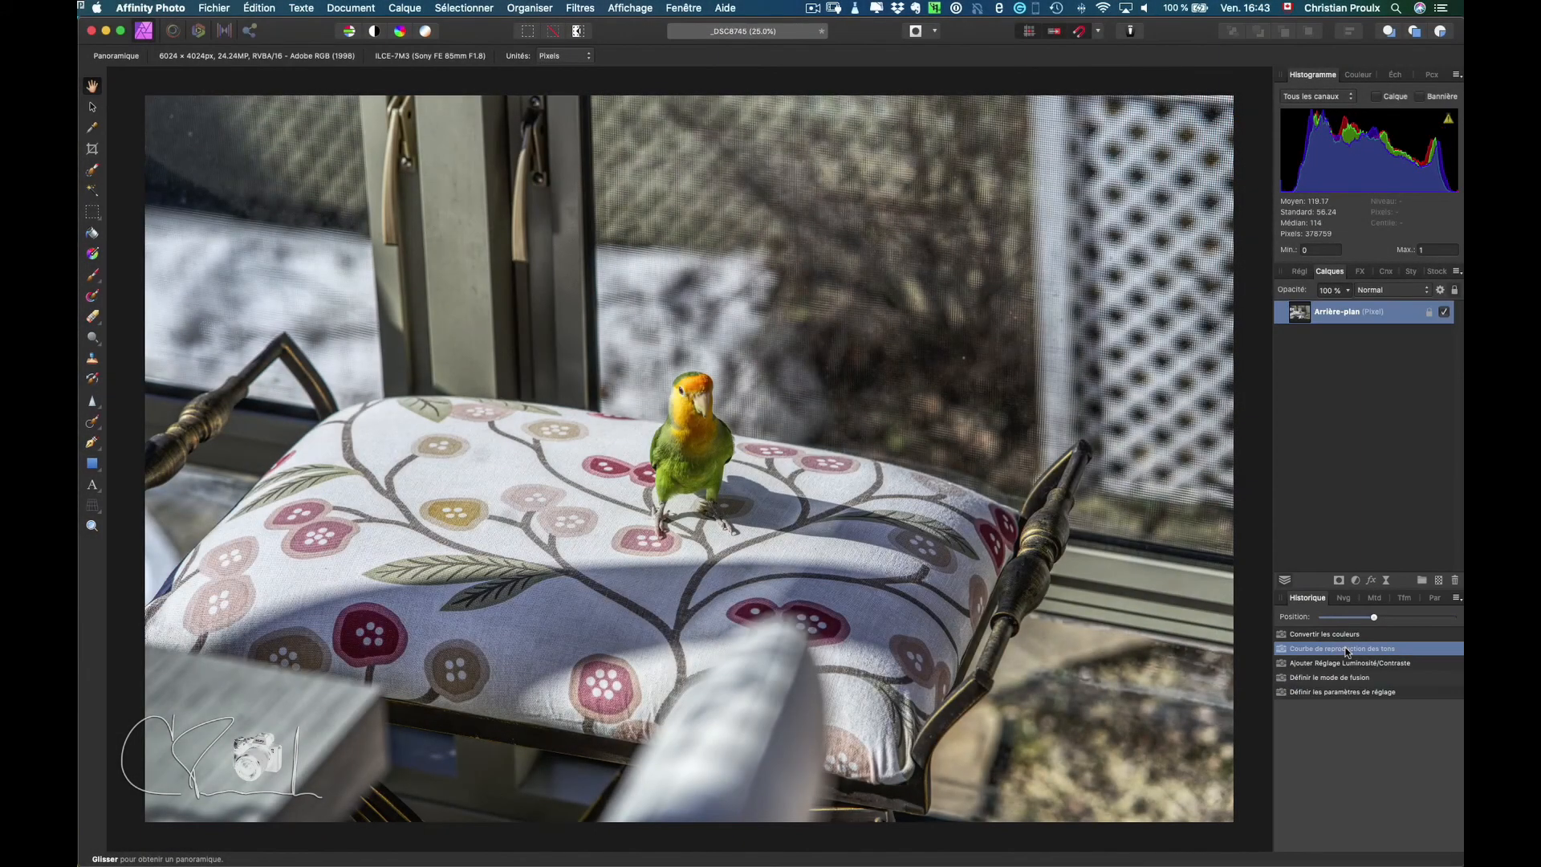
pyautogui.click(1330, 638)
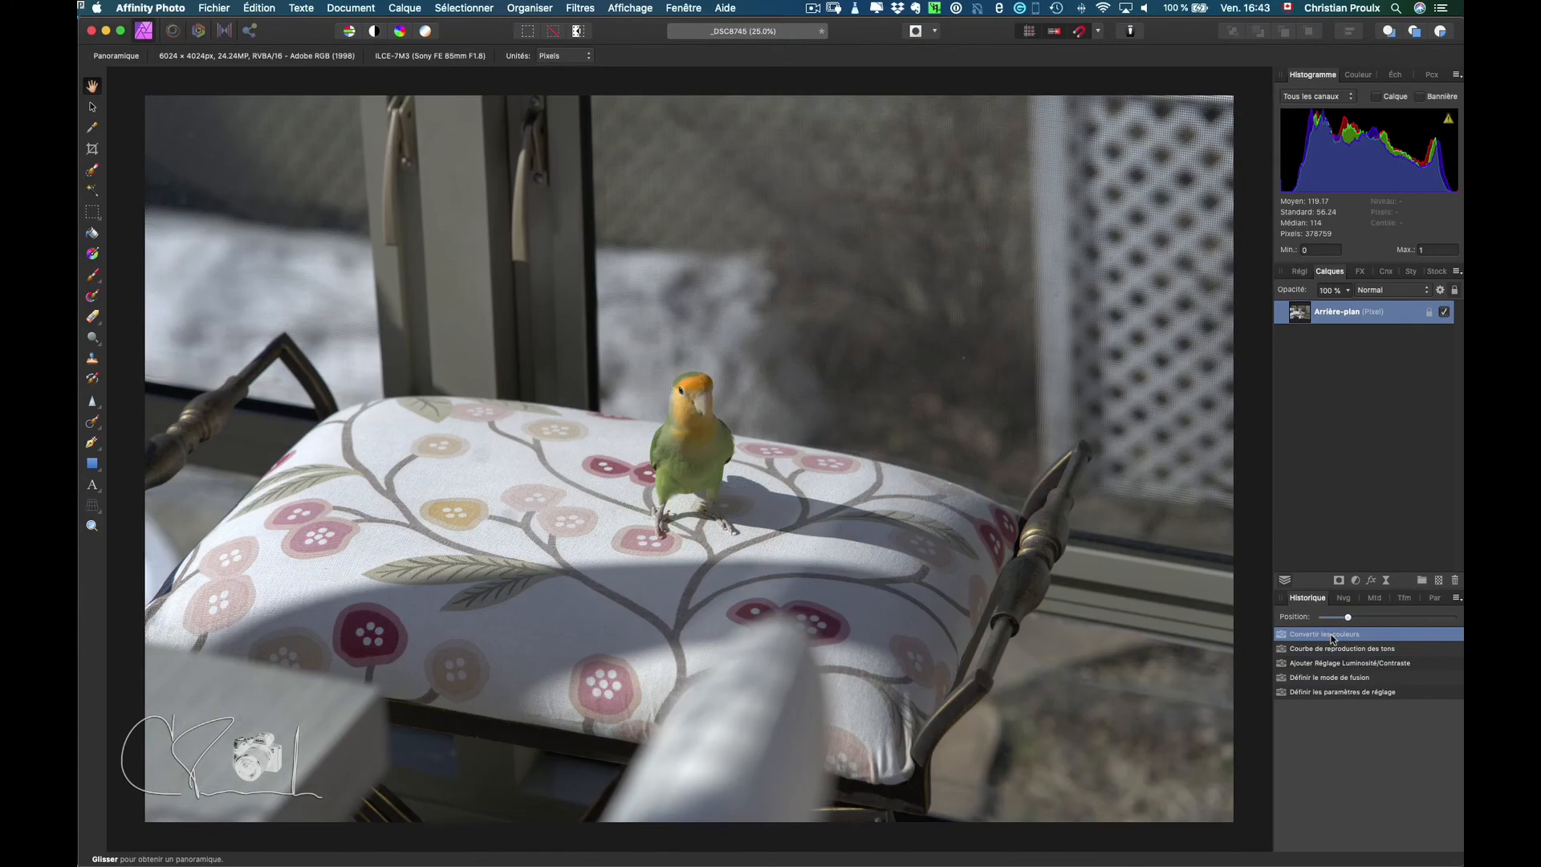
pyautogui.moveTo(1348, 619); pyautogui.dragTo(1313, 621)
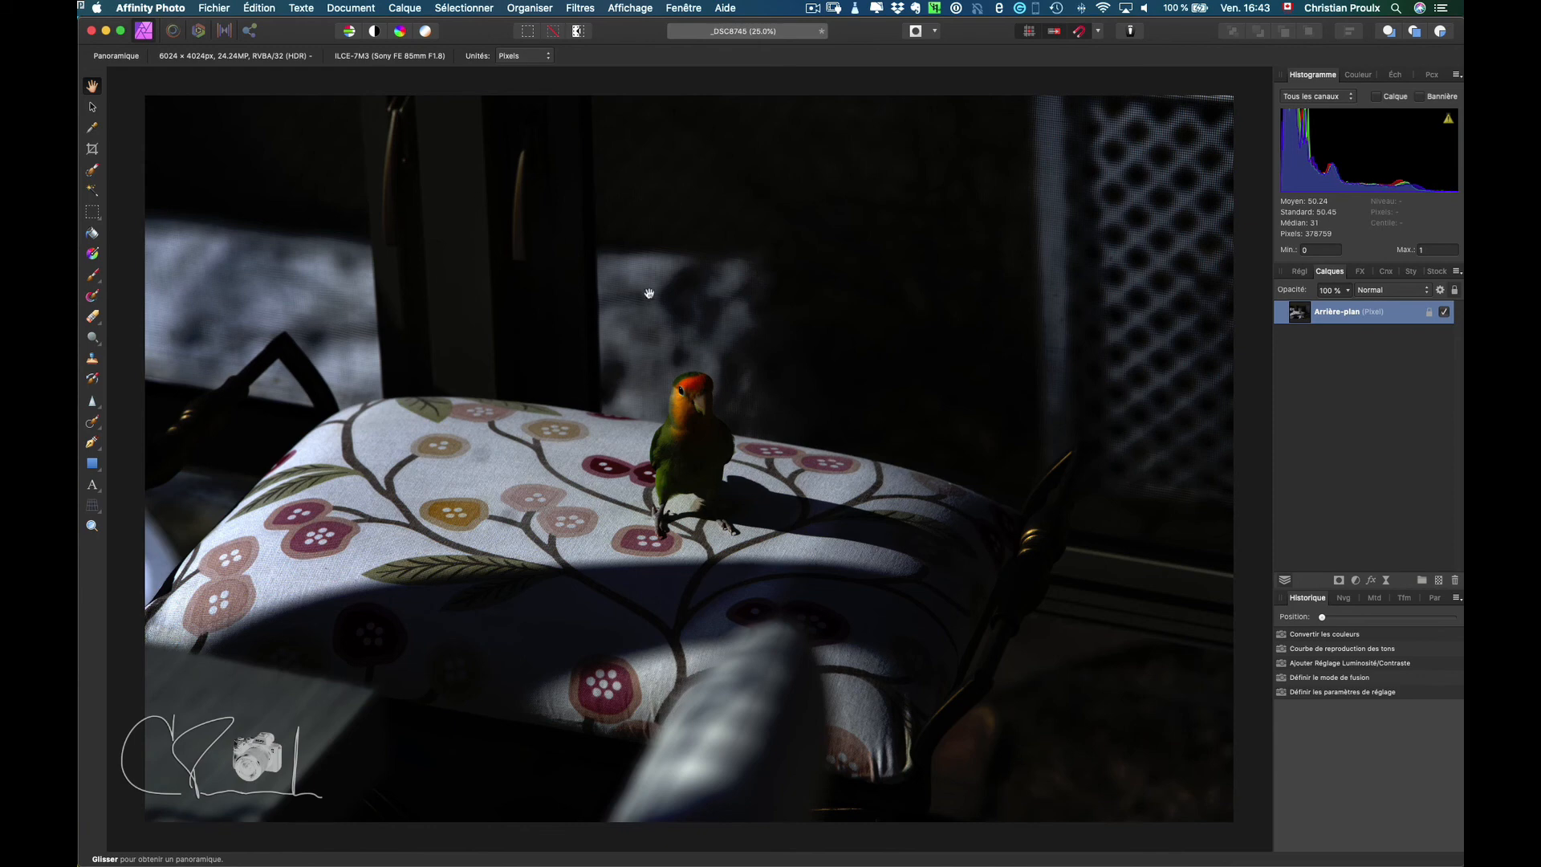
pyautogui.click(1348, 634)
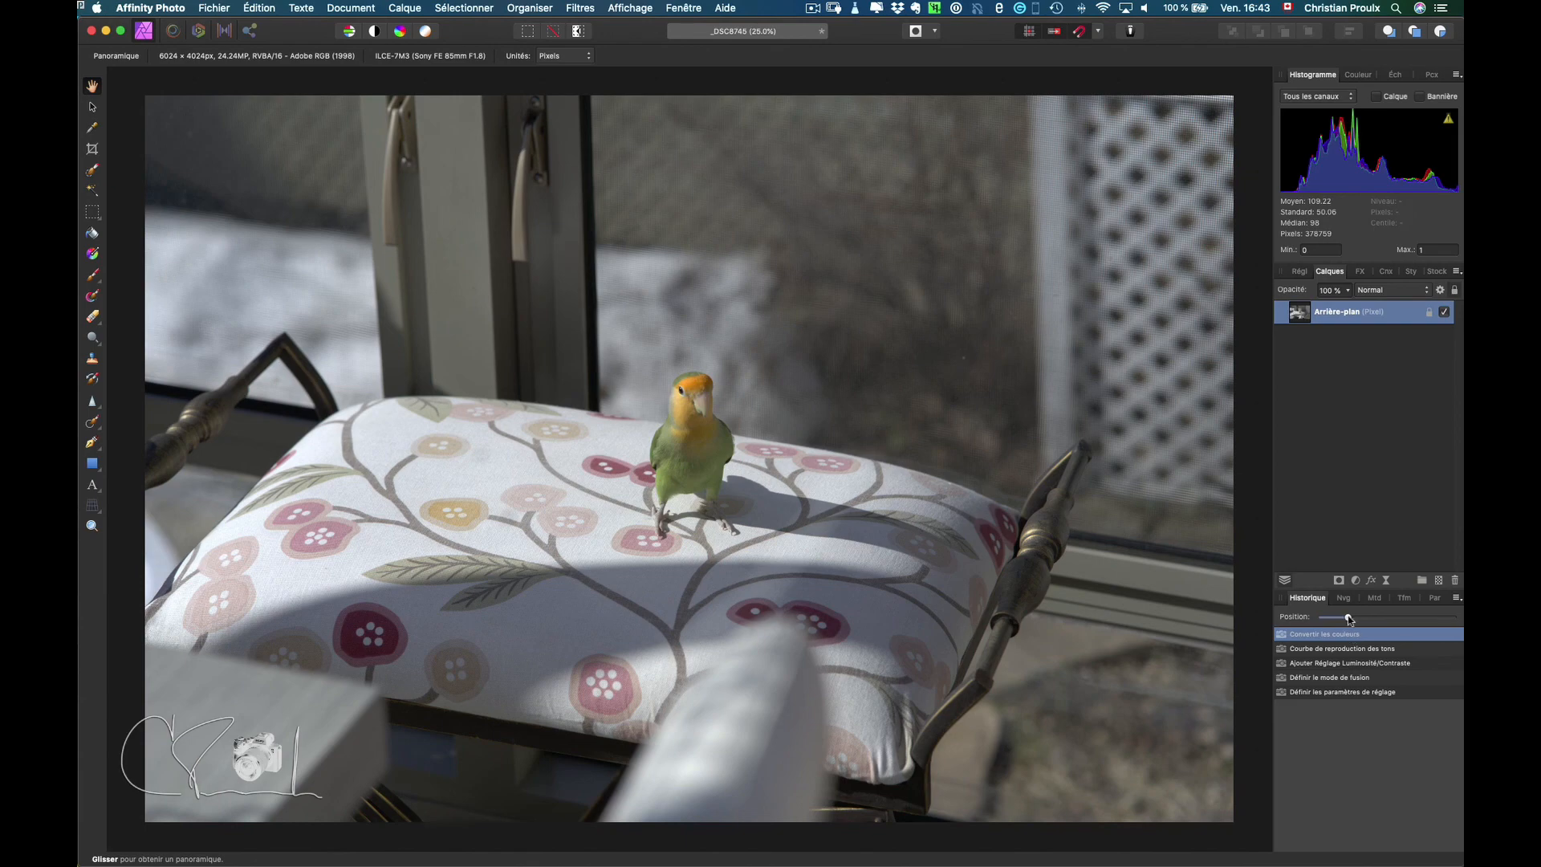
pyautogui.moveTo(1349, 619); pyautogui.dragTo(1321, 616)
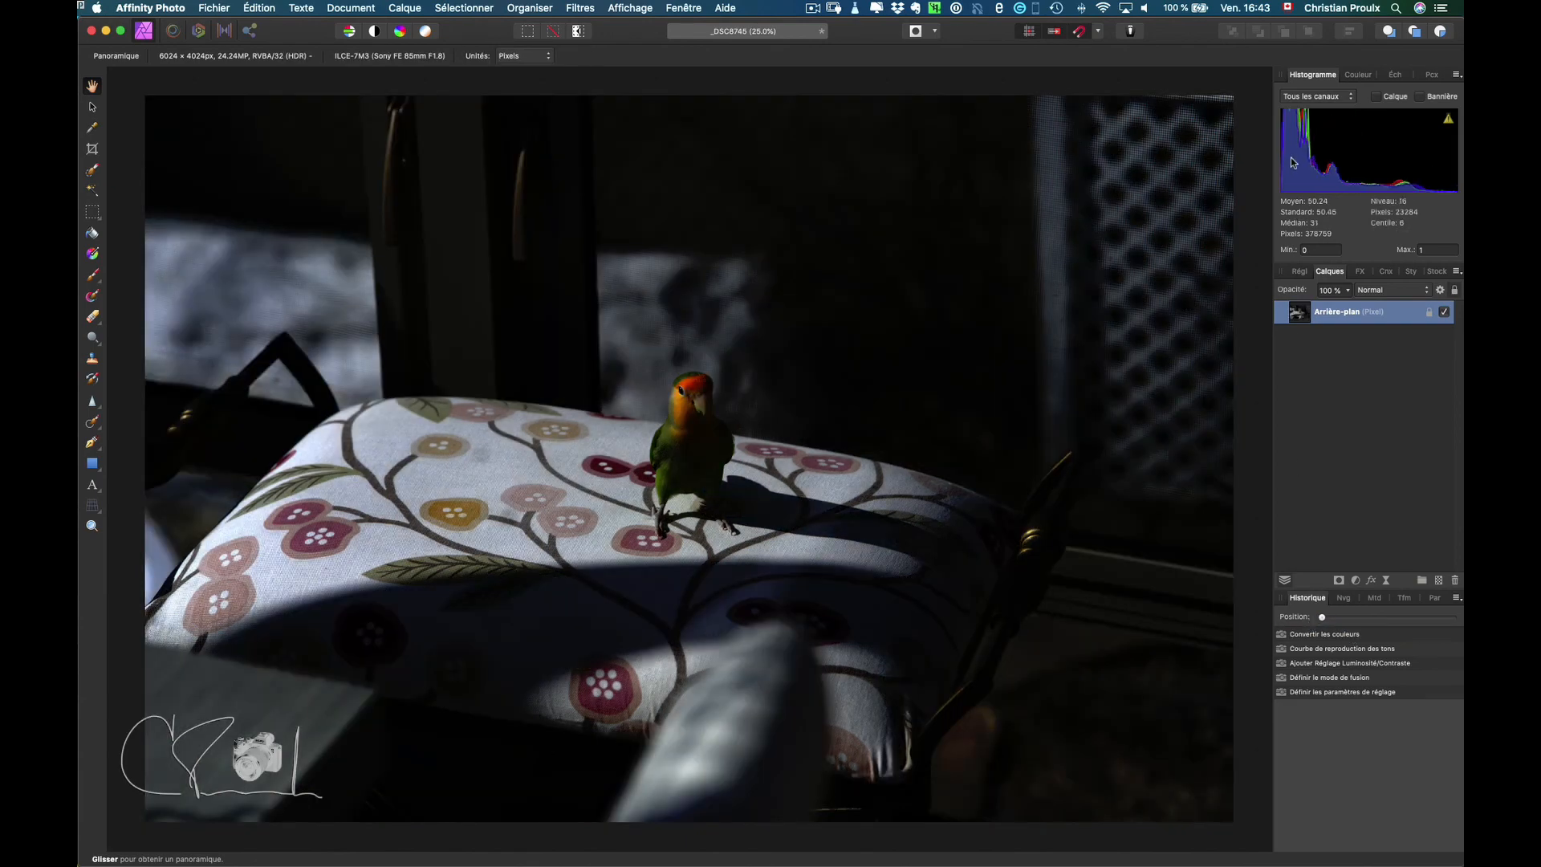
# Walk forward through the saved history from the colour conversion to the final adjustment settings, examining the image and histogram at each stage
pyautogui.click(1356, 636)
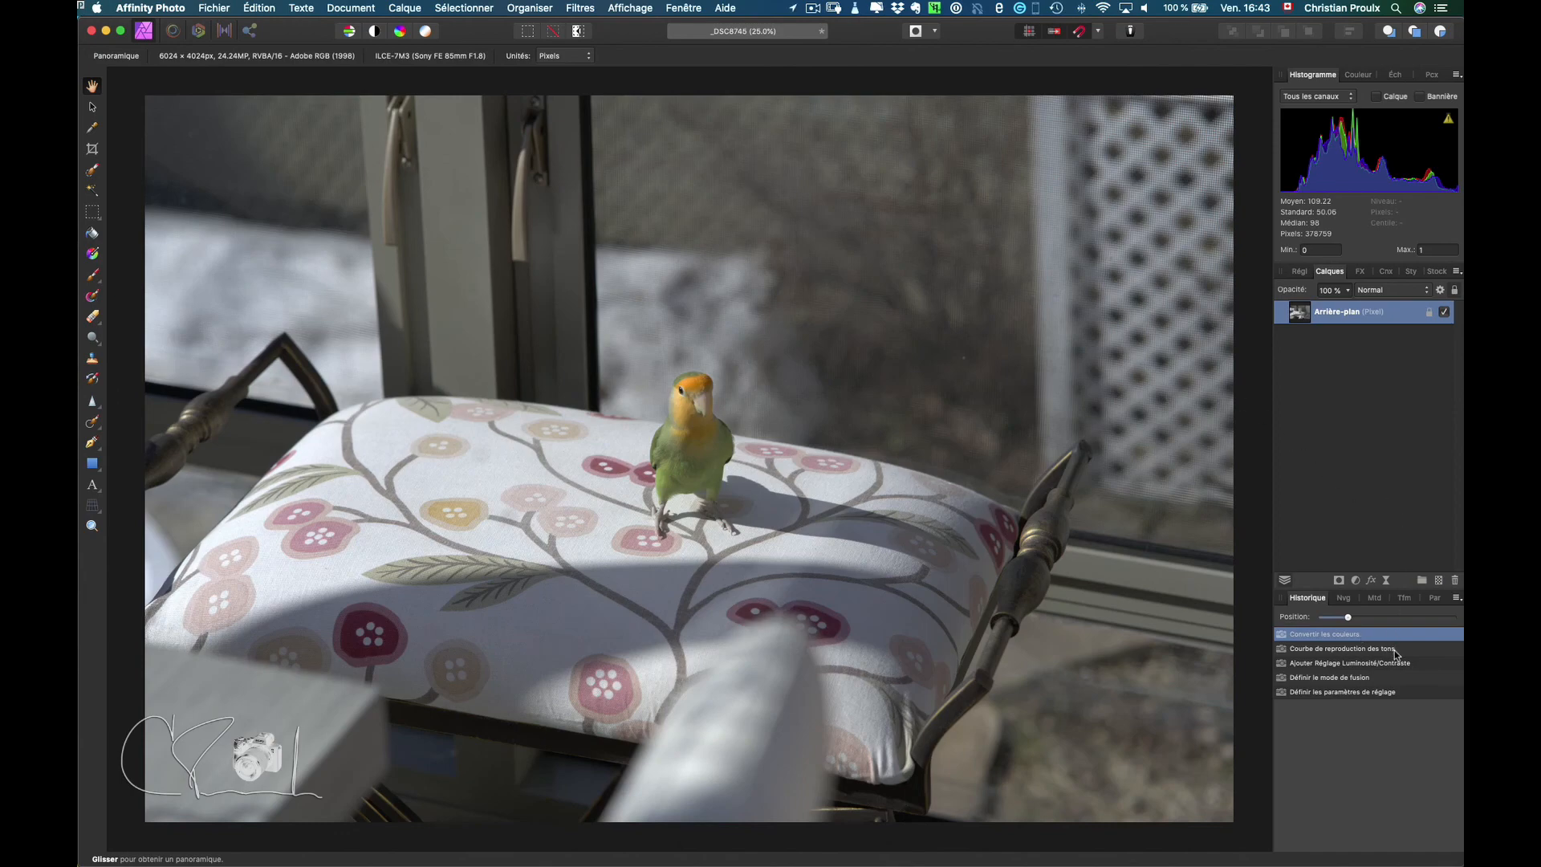
pyautogui.click(1386, 650)
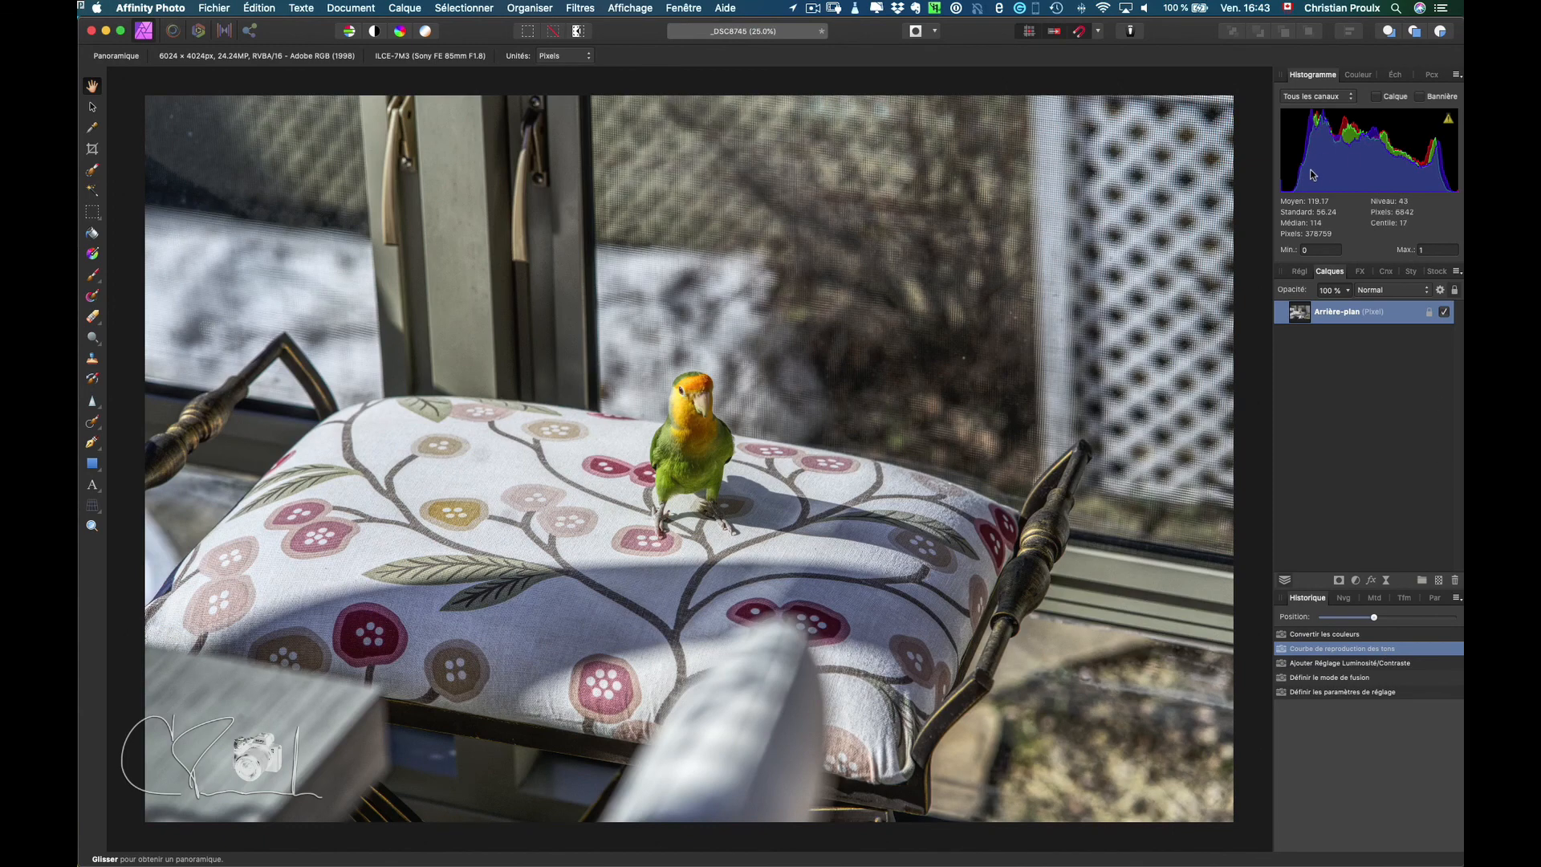
pyautogui.click(1370, 664)
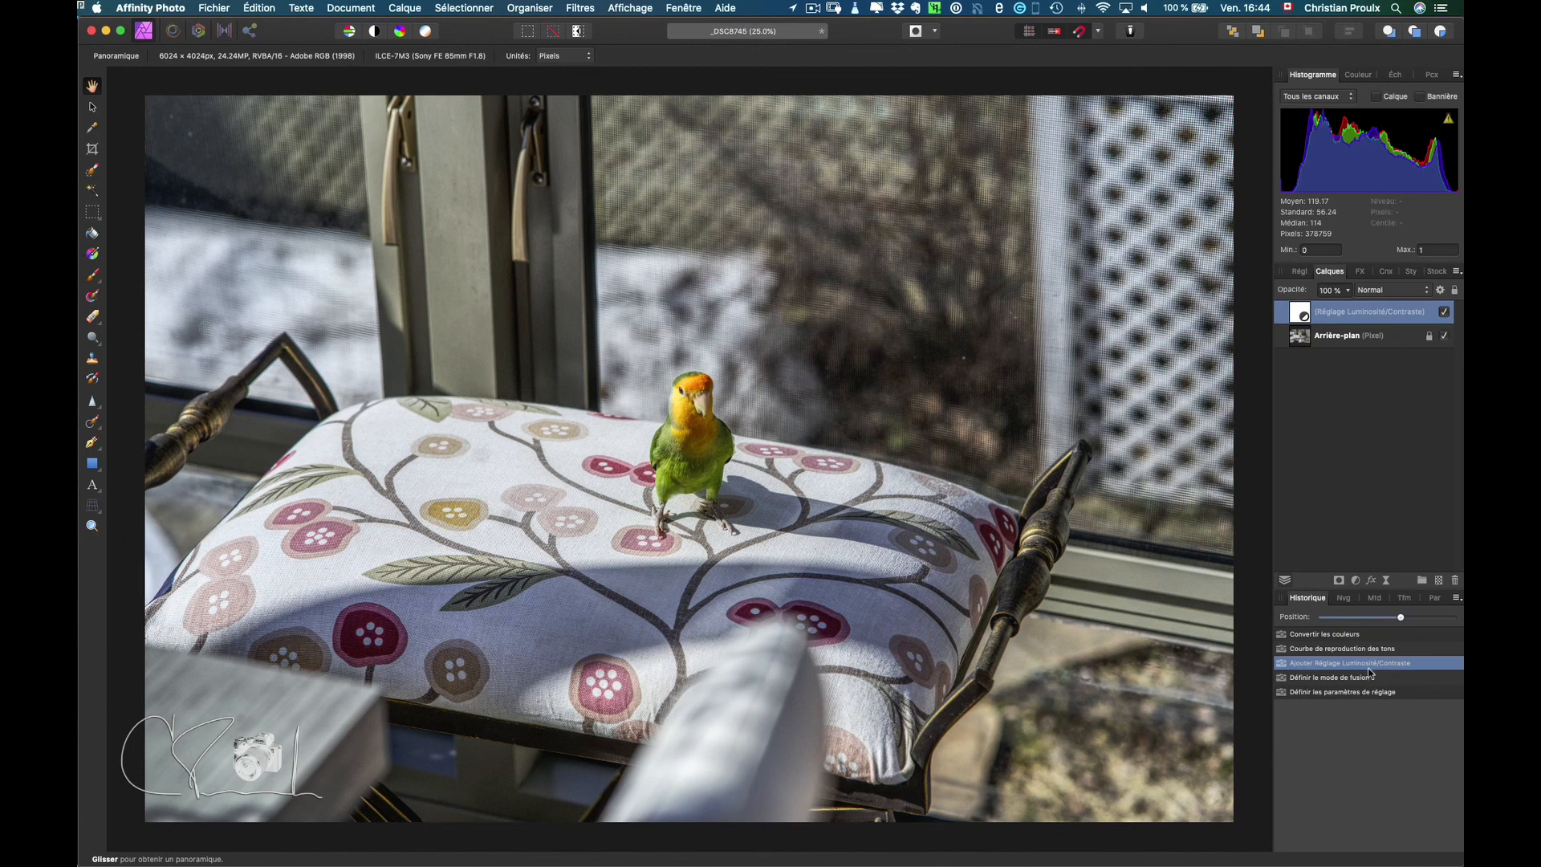
pyautogui.click(1347, 679)
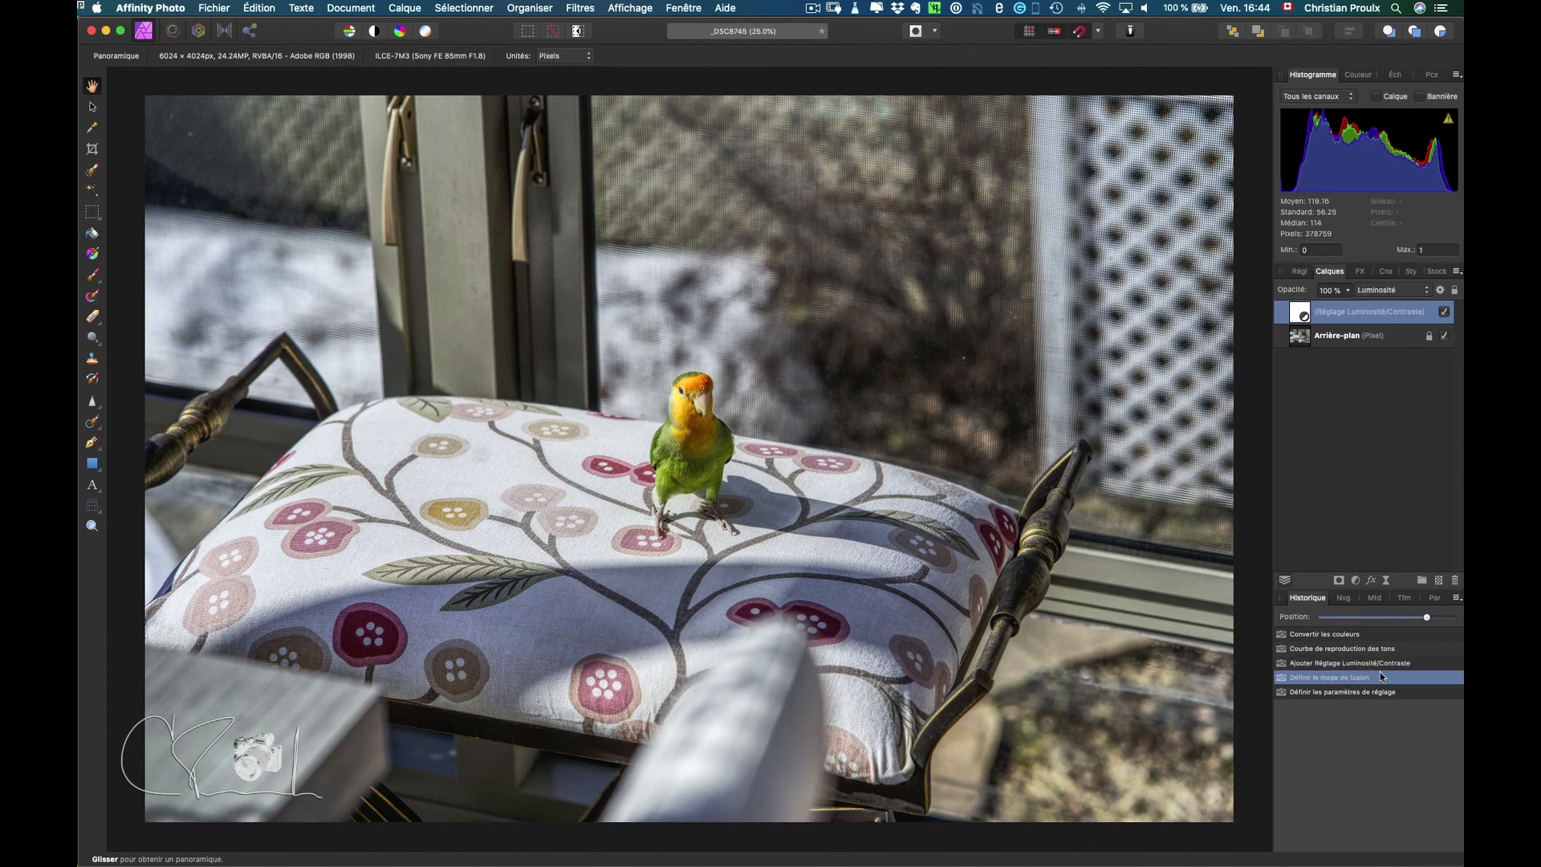
pyautogui.click(1354, 694)
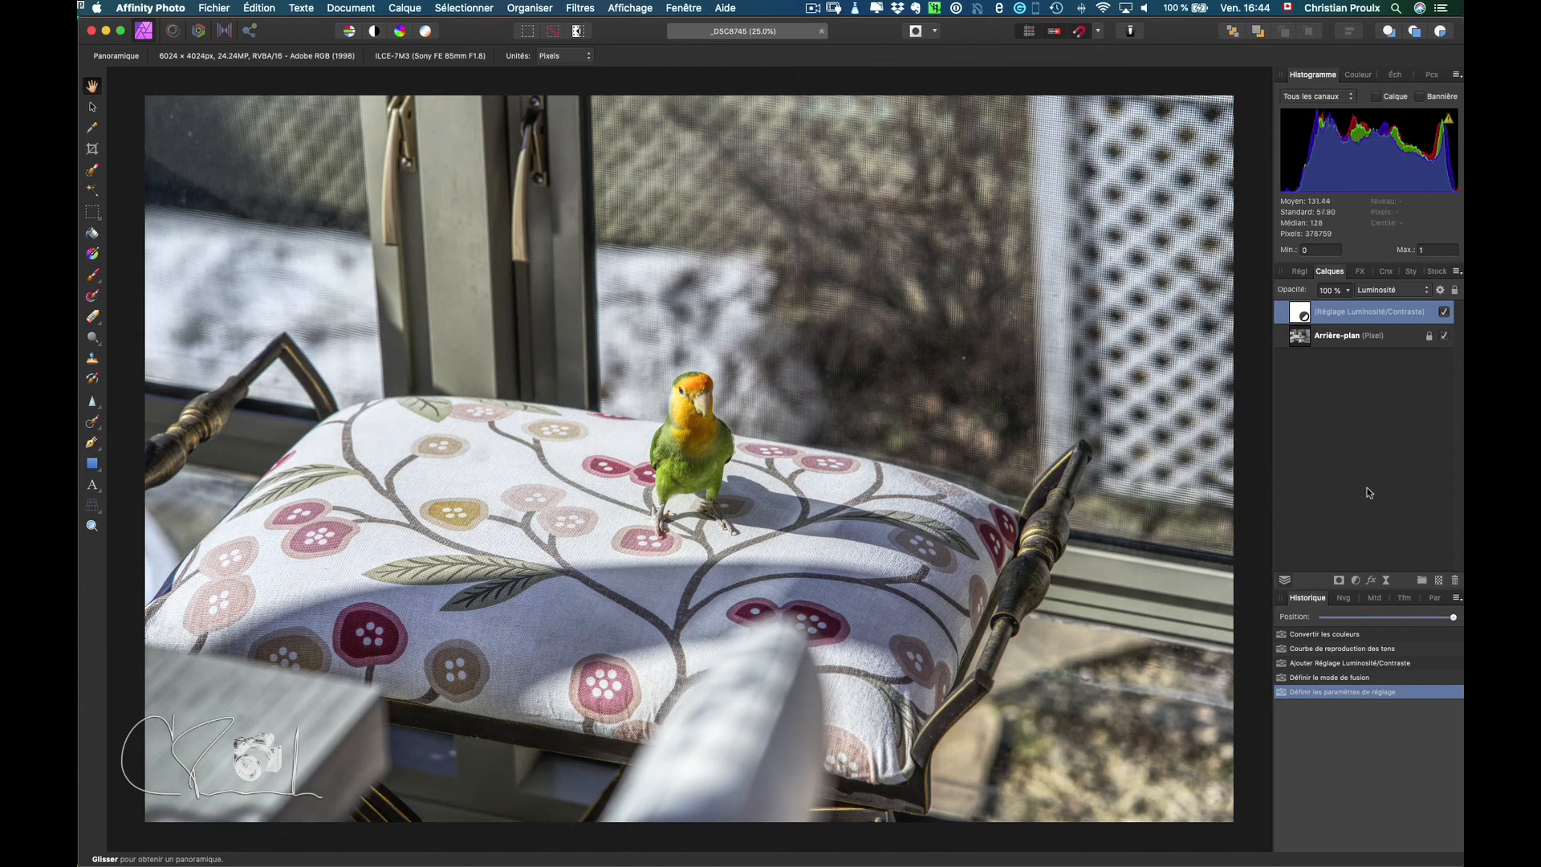